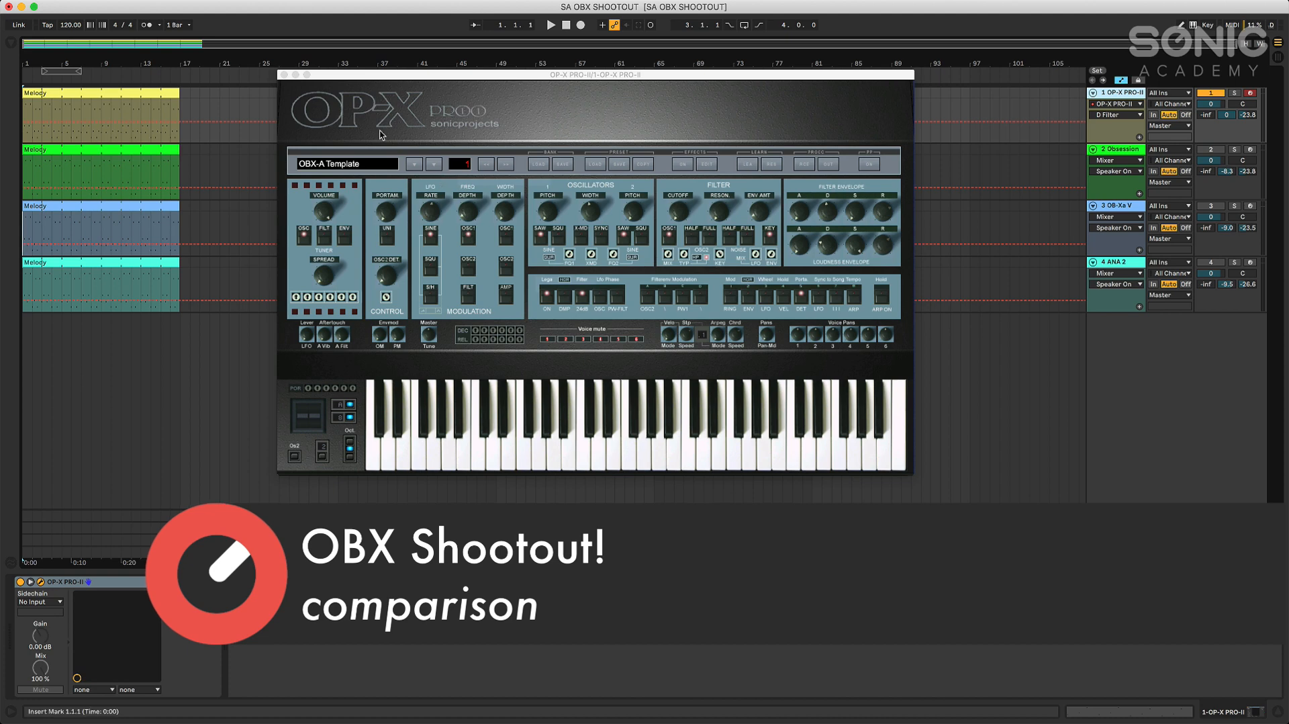
# Move the OP-X PRO-II window clear of the track clips and show the track's Env Amt automation
pyautogui.moveTo(462, 76); pyautogui.dragTo(543, 143)
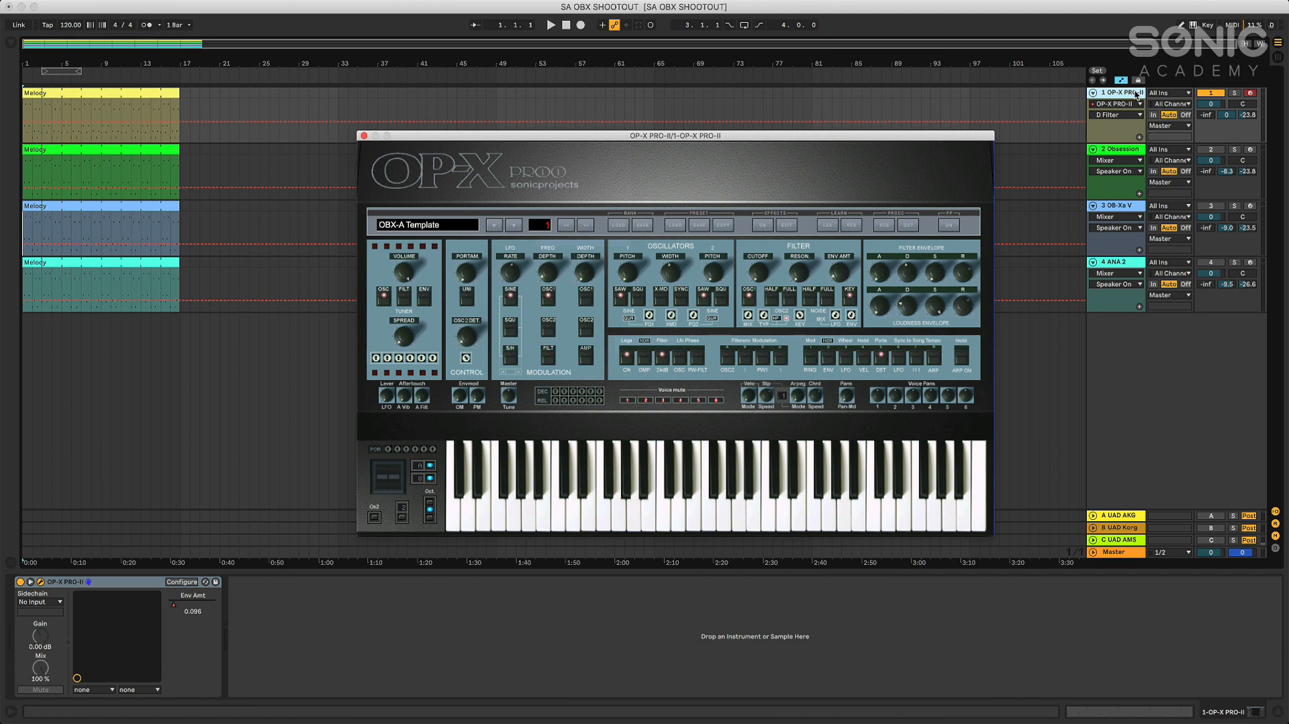
pyautogui.click(1137, 105)
pyautogui.click(1134, 105)
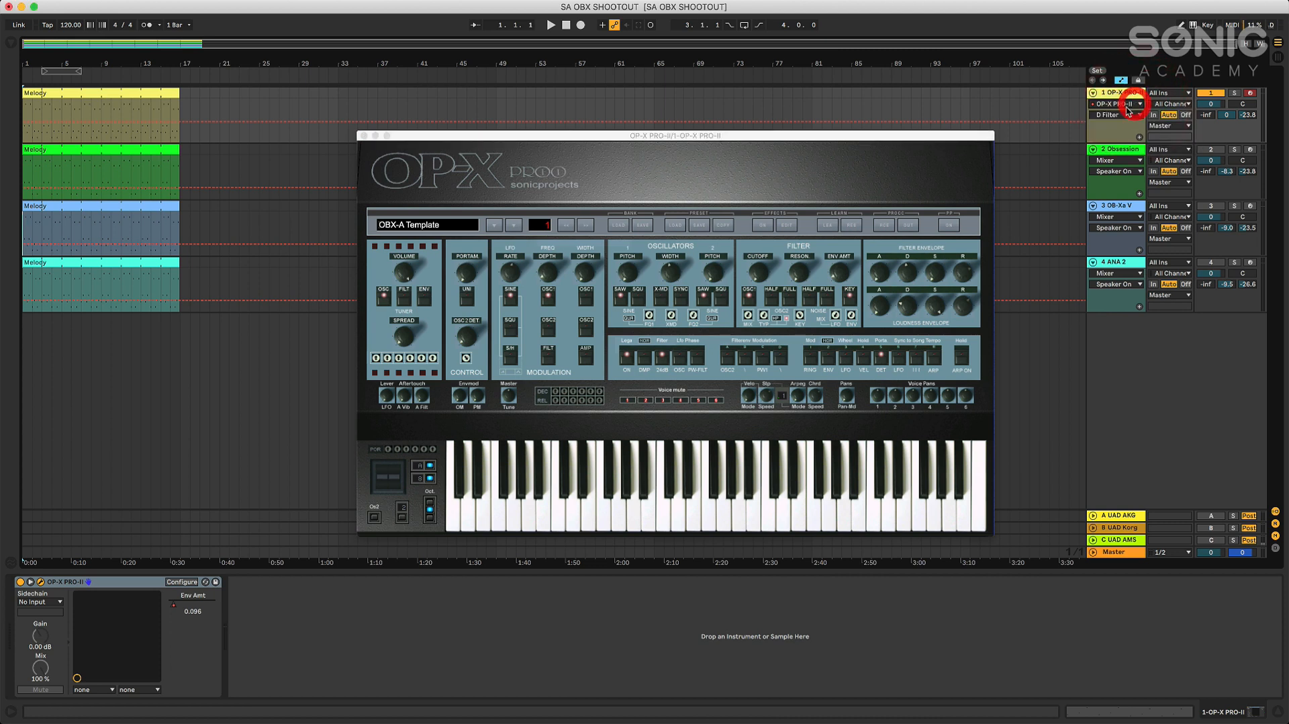
pyautogui.click(1134, 119)
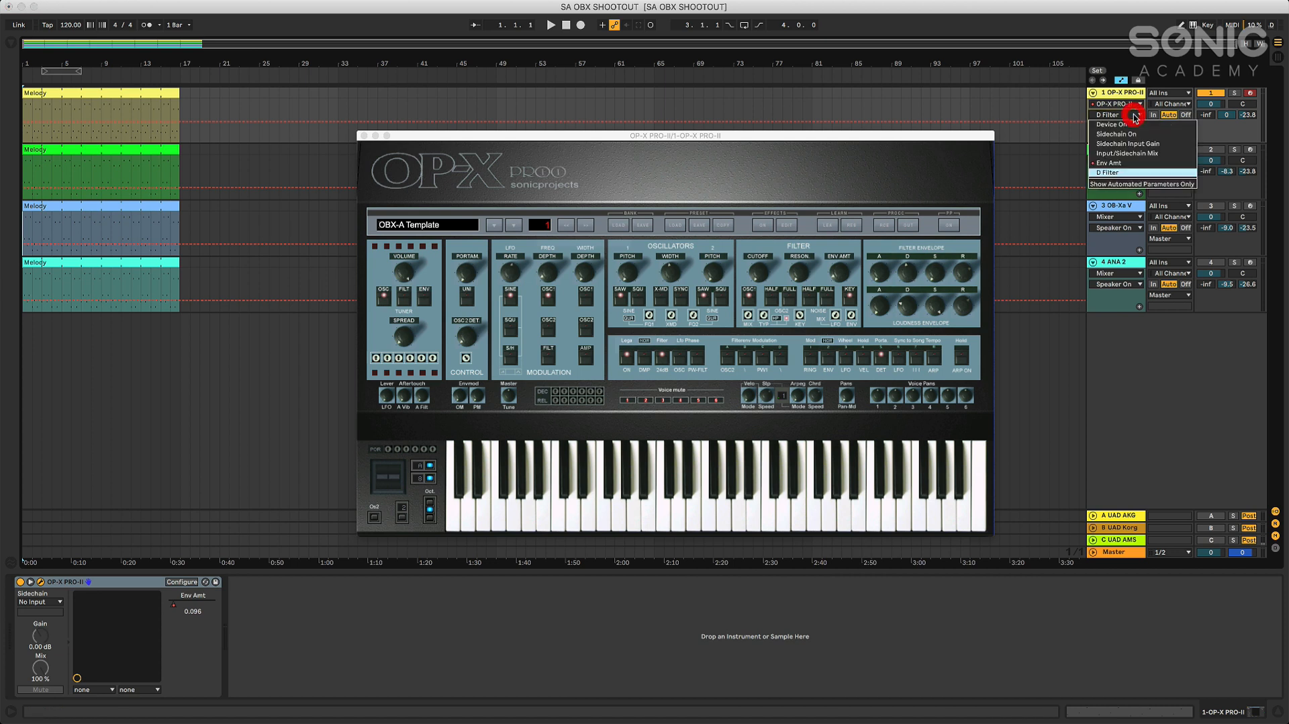
pyautogui.click(1125, 162)
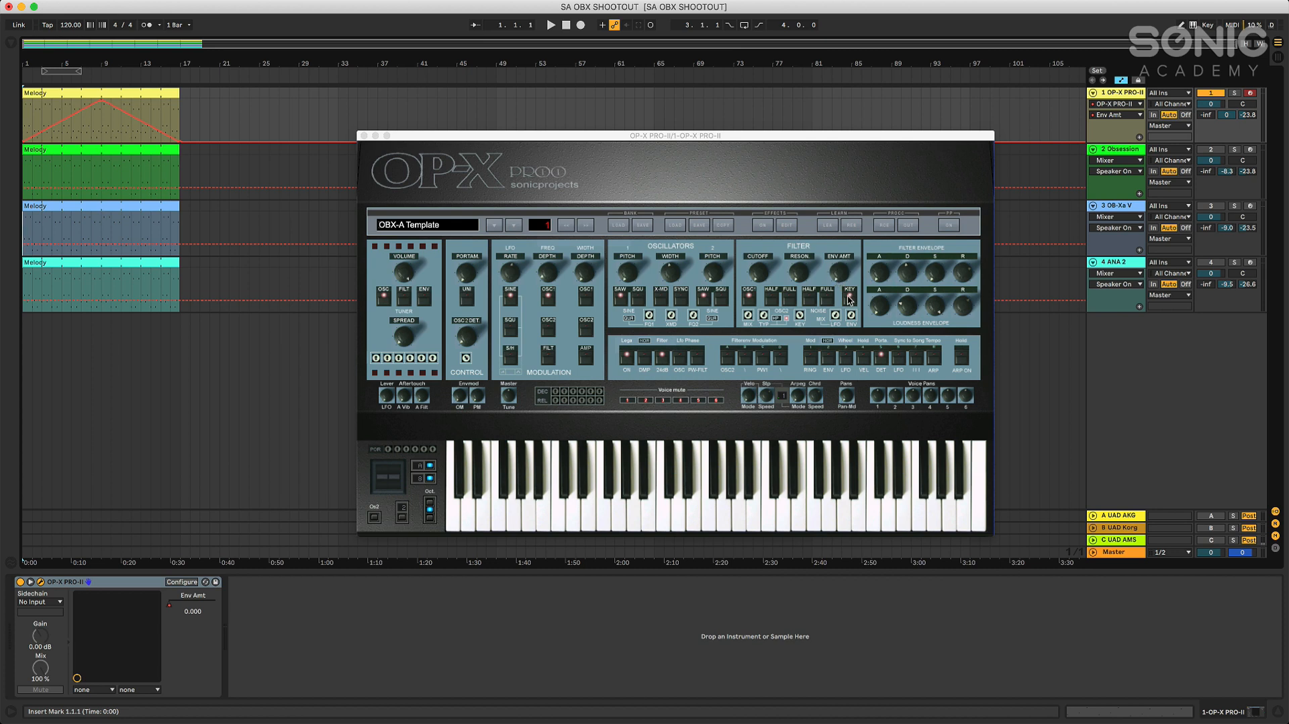
# Listen to the OP-X PRO-II melody clip from start to end and close the synth window
pyautogui.click(551, 26)
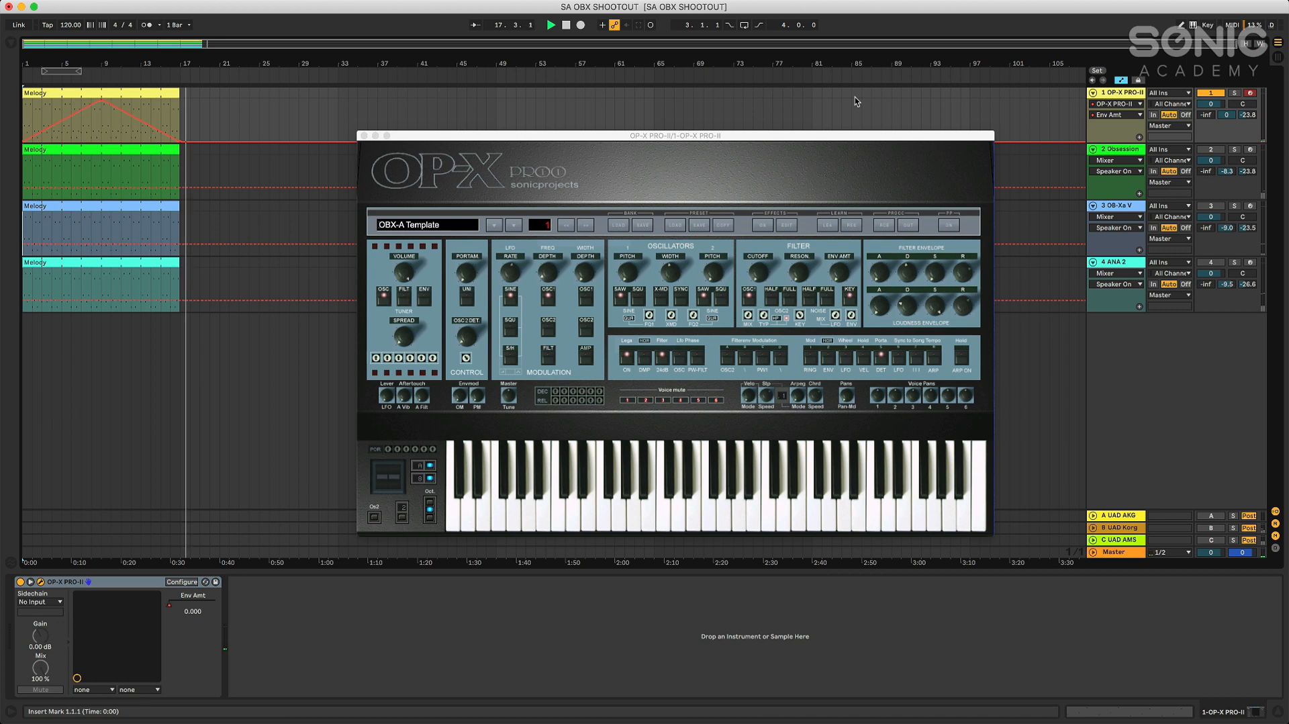
pyautogui.click(567, 27)
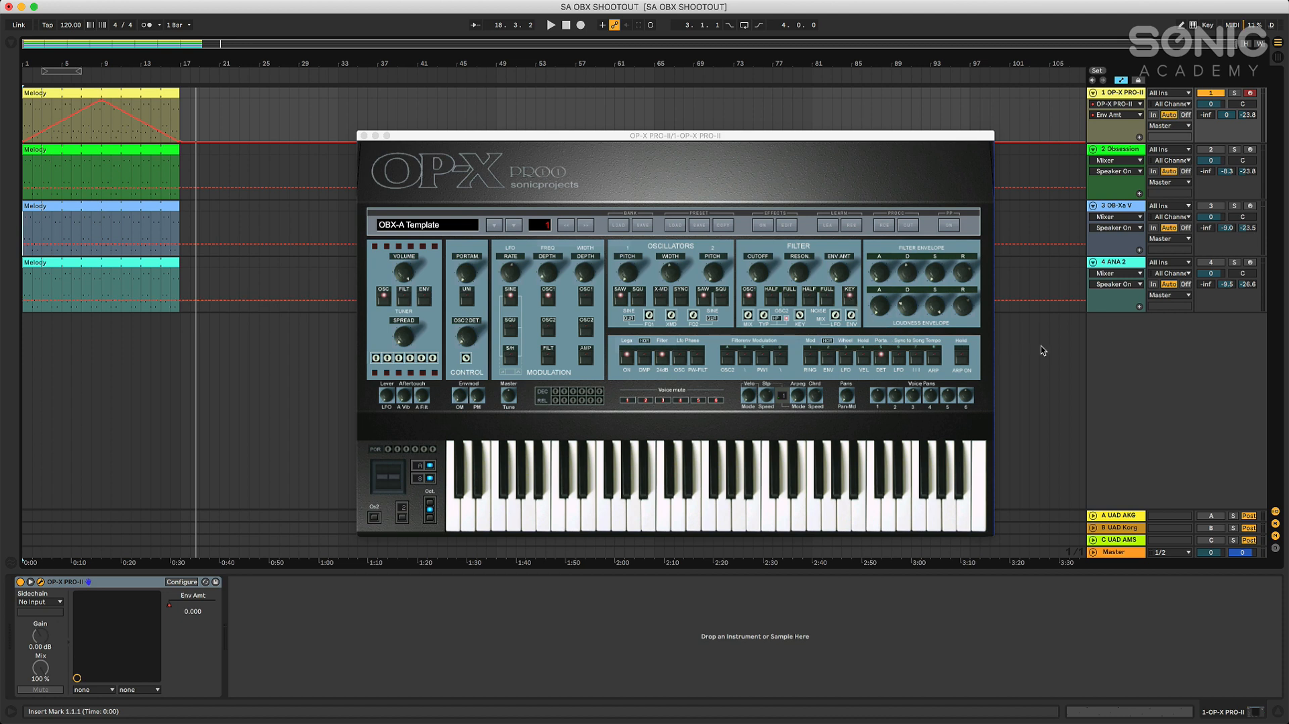
pyautogui.click(363, 136)
# Select the Obsession track and make it the only active track, turning off OP-X PRO-II
pyautogui.click(1115, 148)
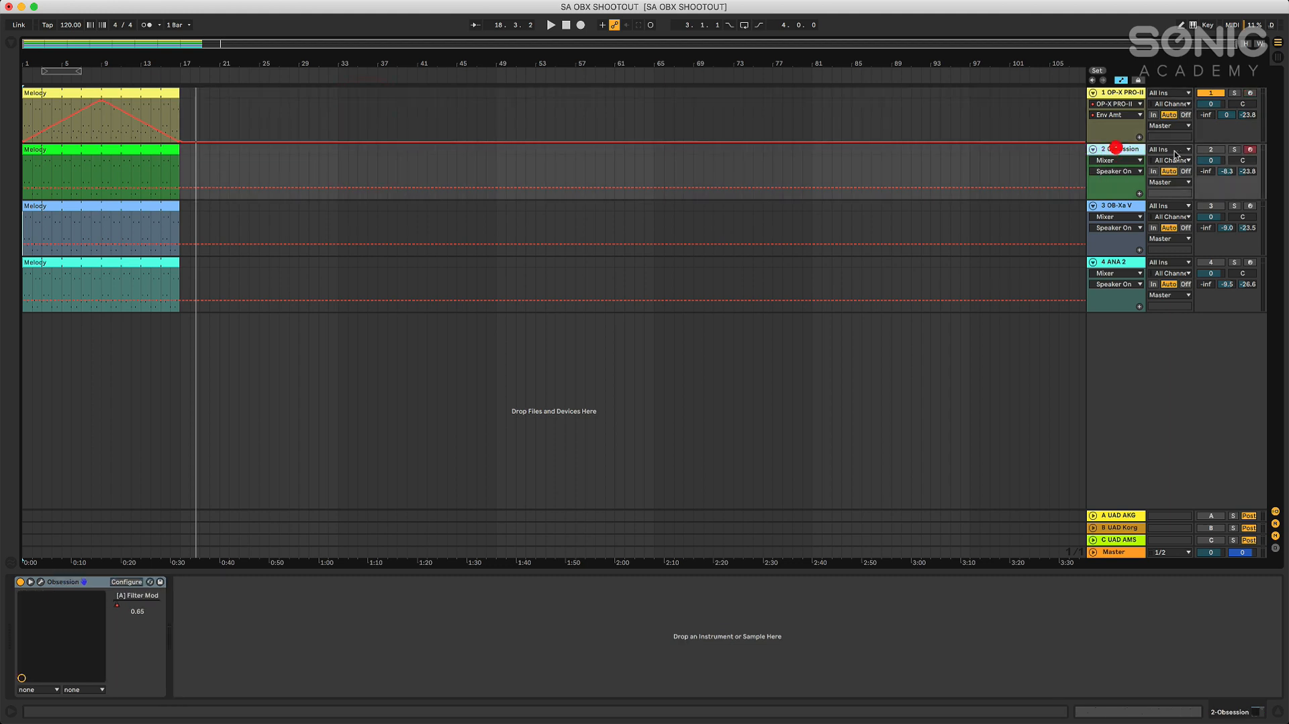
pyautogui.click(1212, 94)
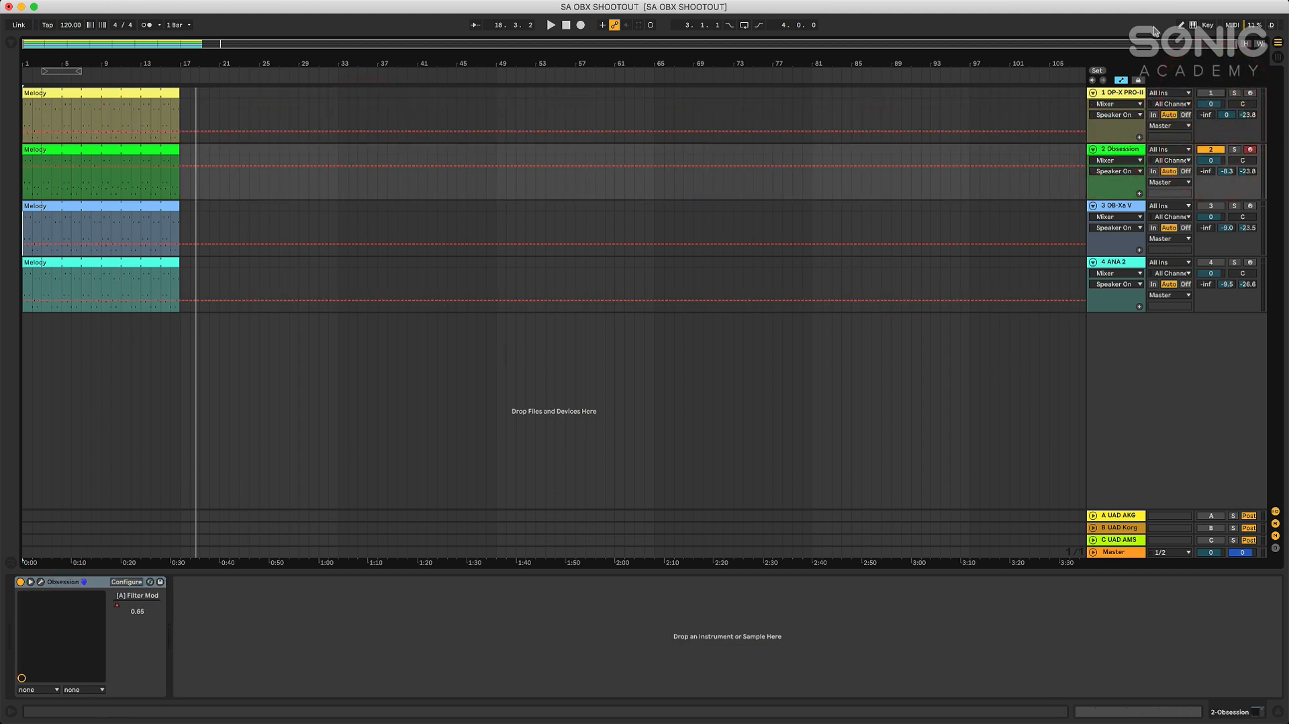
# Show the Obsession track's [A] Filter Mod automation and lower the breakpoint at the clip's end to 0.00
pyautogui.click(1136, 160)
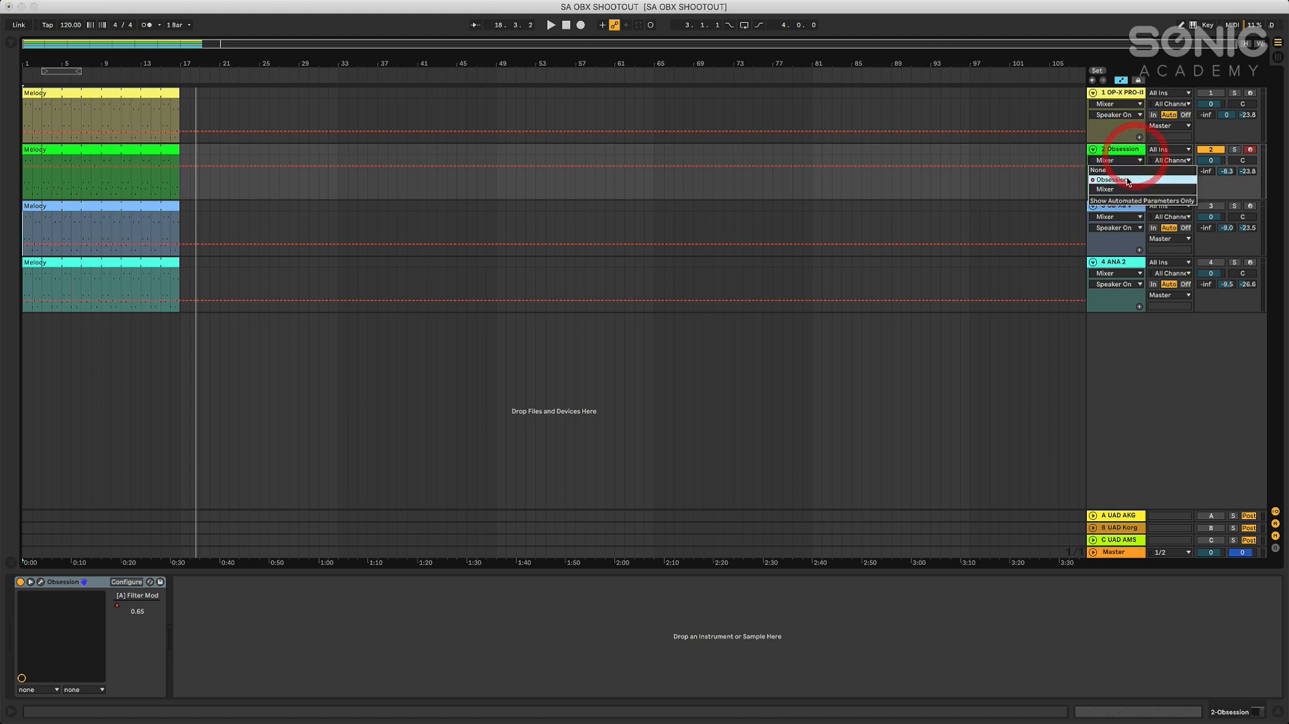
pyautogui.click(1127, 178)
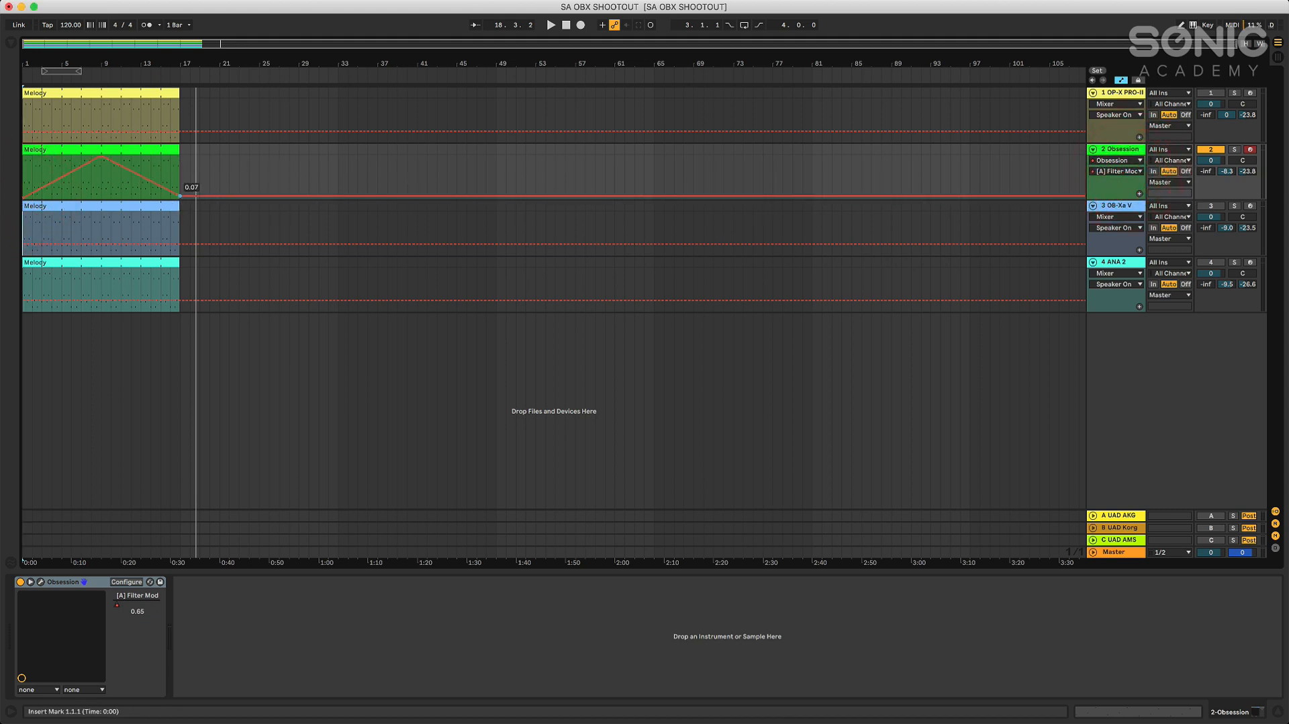
pyautogui.moveTo(180, 196); pyautogui.dragTo(181, 198)
# Open the Obsession synth window, listen to its melody clip and close the window
pyautogui.click(41, 582)
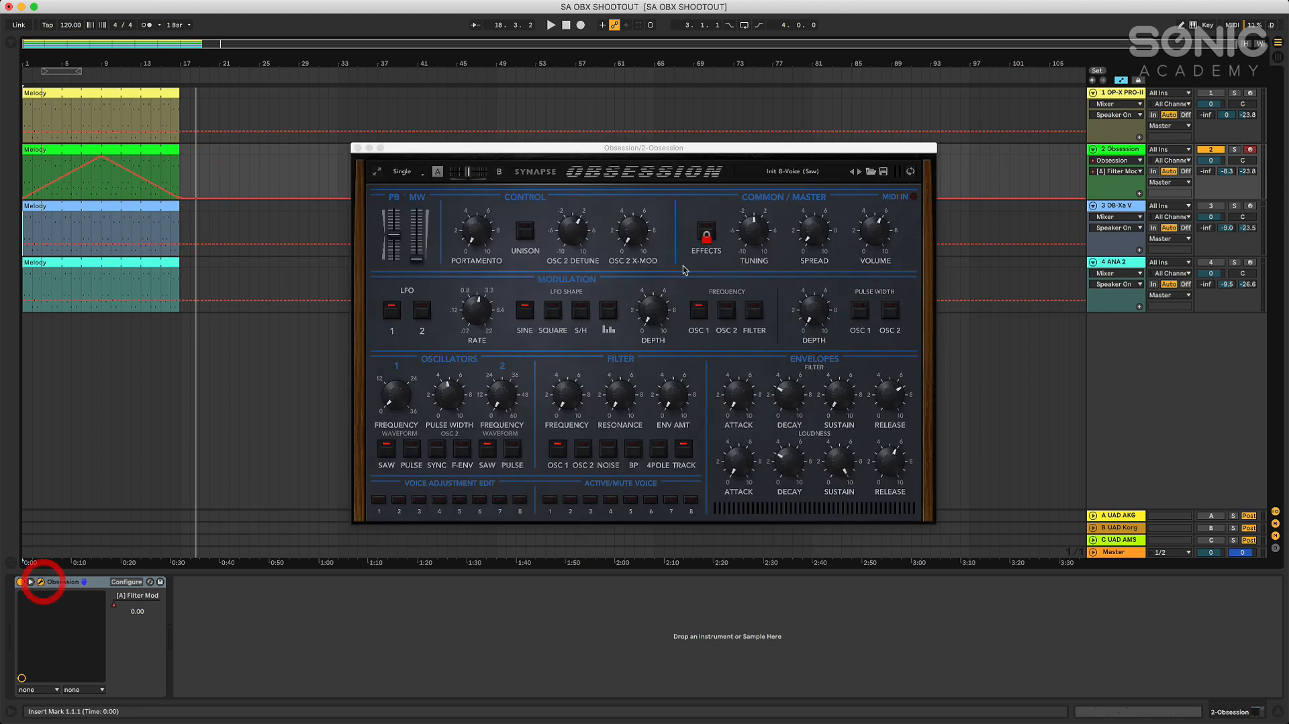
pyautogui.click(554, 25)
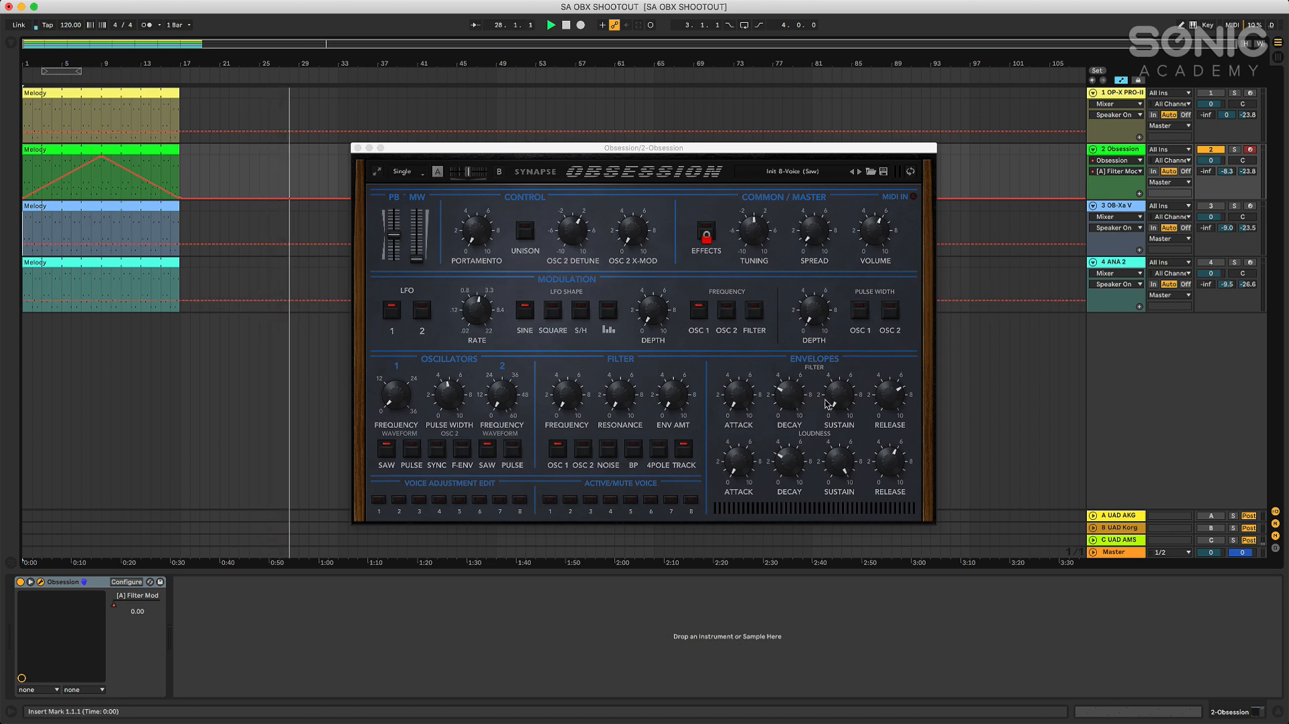
pyautogui.click(358, 148)
# Turn off the Obsession track, activate the OB-Xa V track and select it
pyautogui.click(1205, 149)
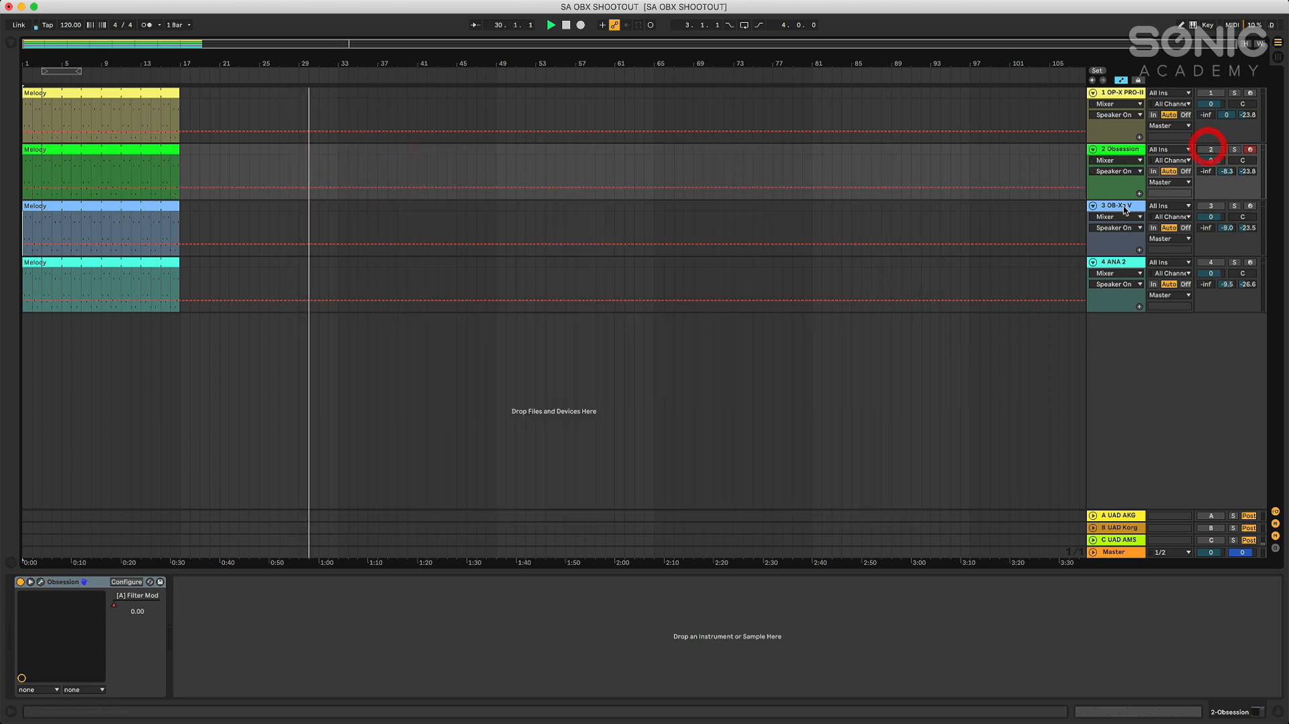
pyautogui.click(1205, 206)
pyautogui.click(1126, 208)
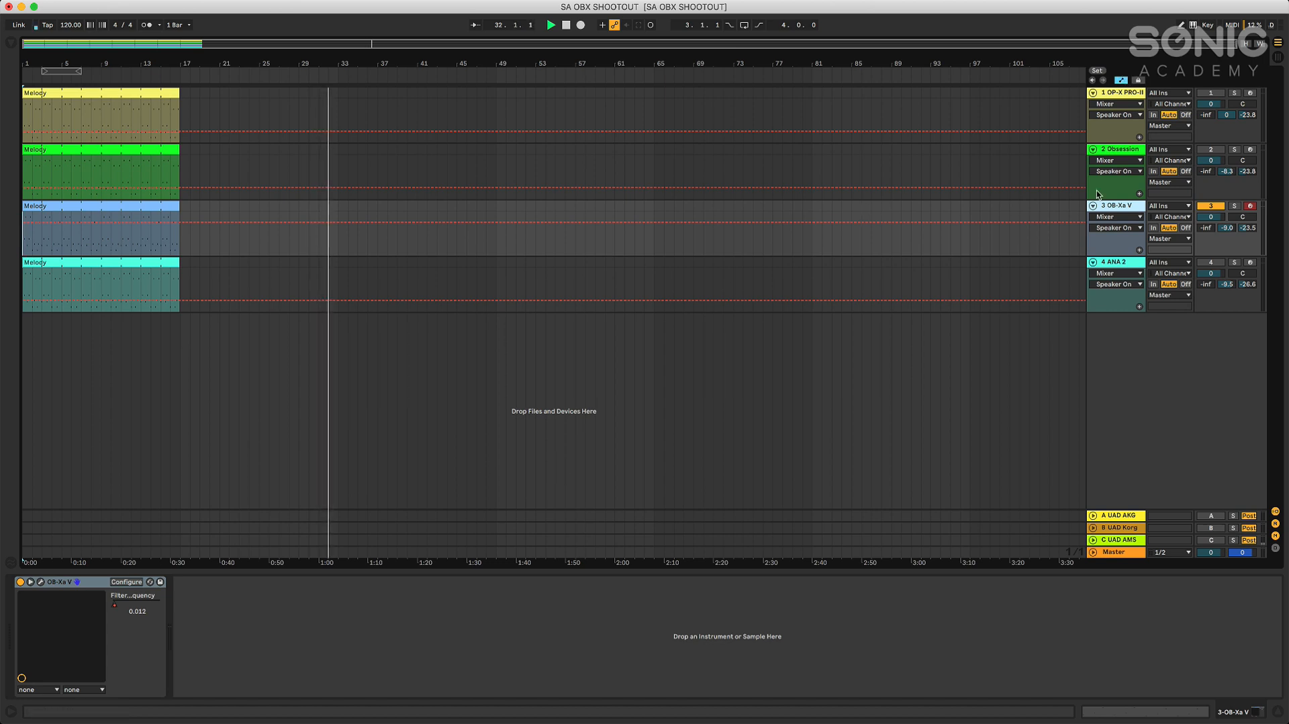
# Show the OB-Xa V track's Filter Modulation automation, and open its synth window with playback stopped at the start
pyautogui.click(1128, 216)
pyautogui.click(1109, 235)
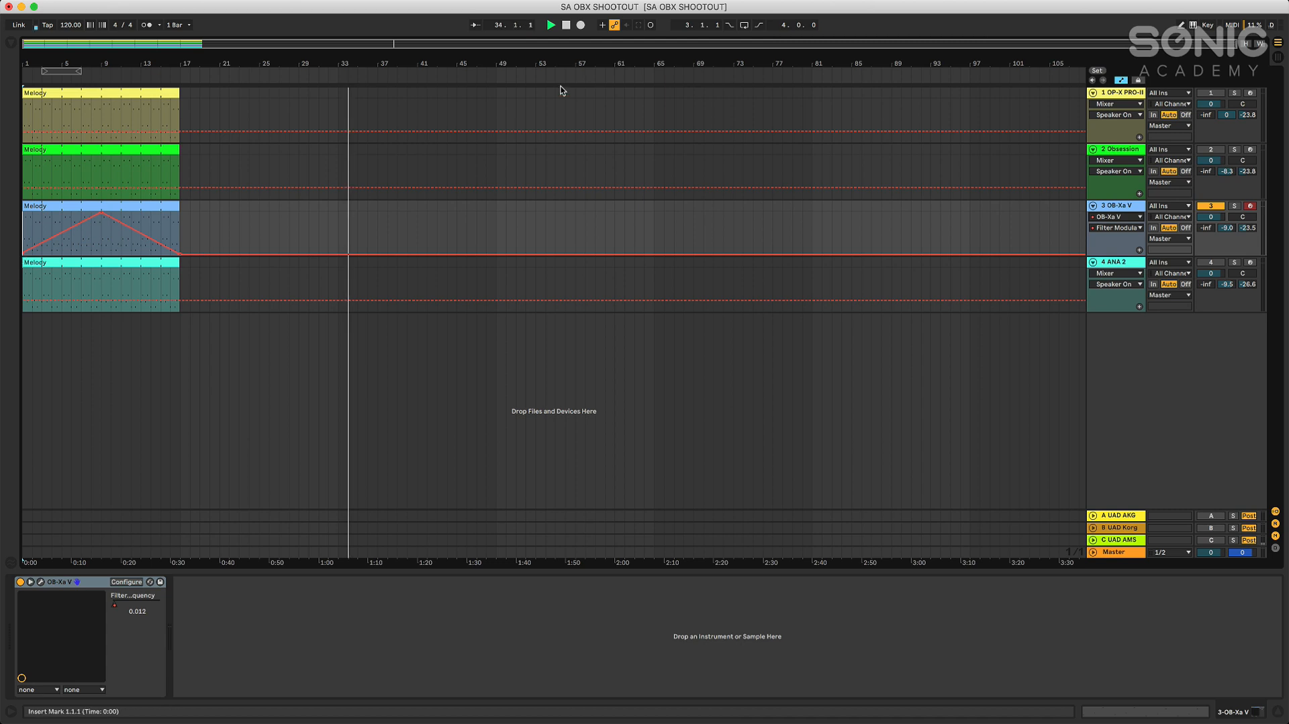
pyautogui.click(566, 25)
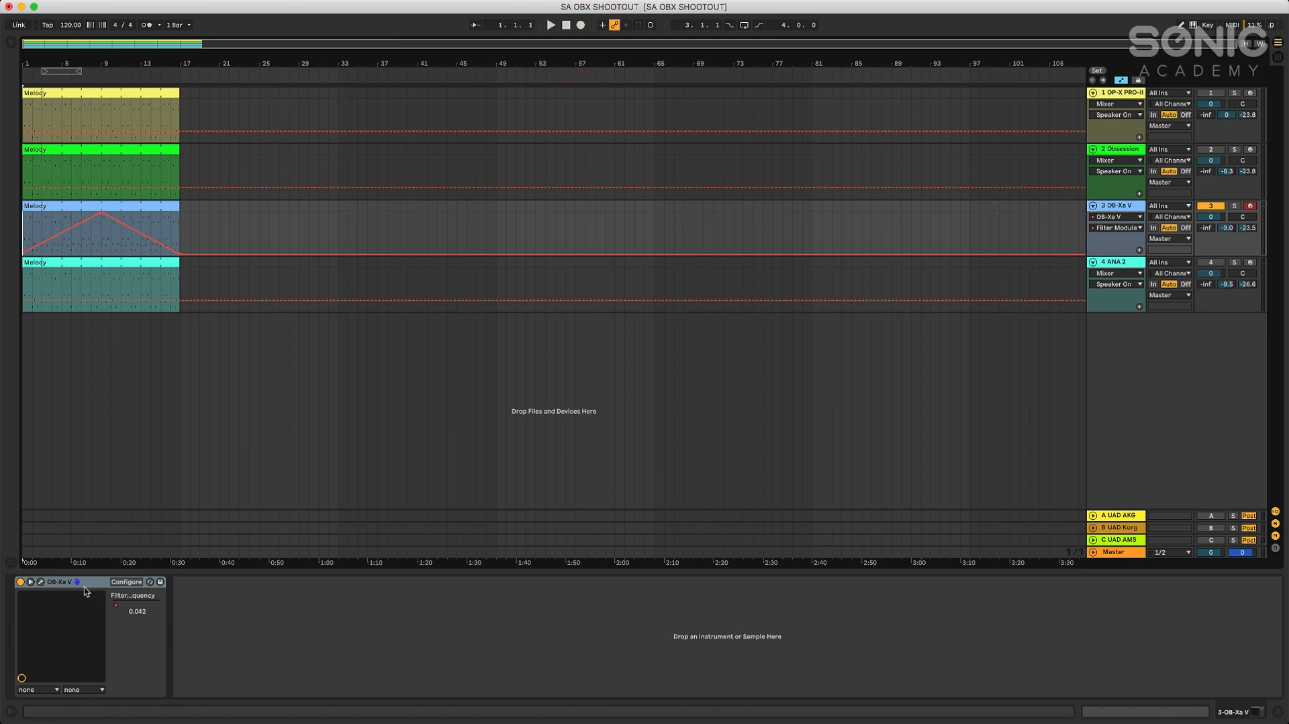
pyautogui.click(41, 582)
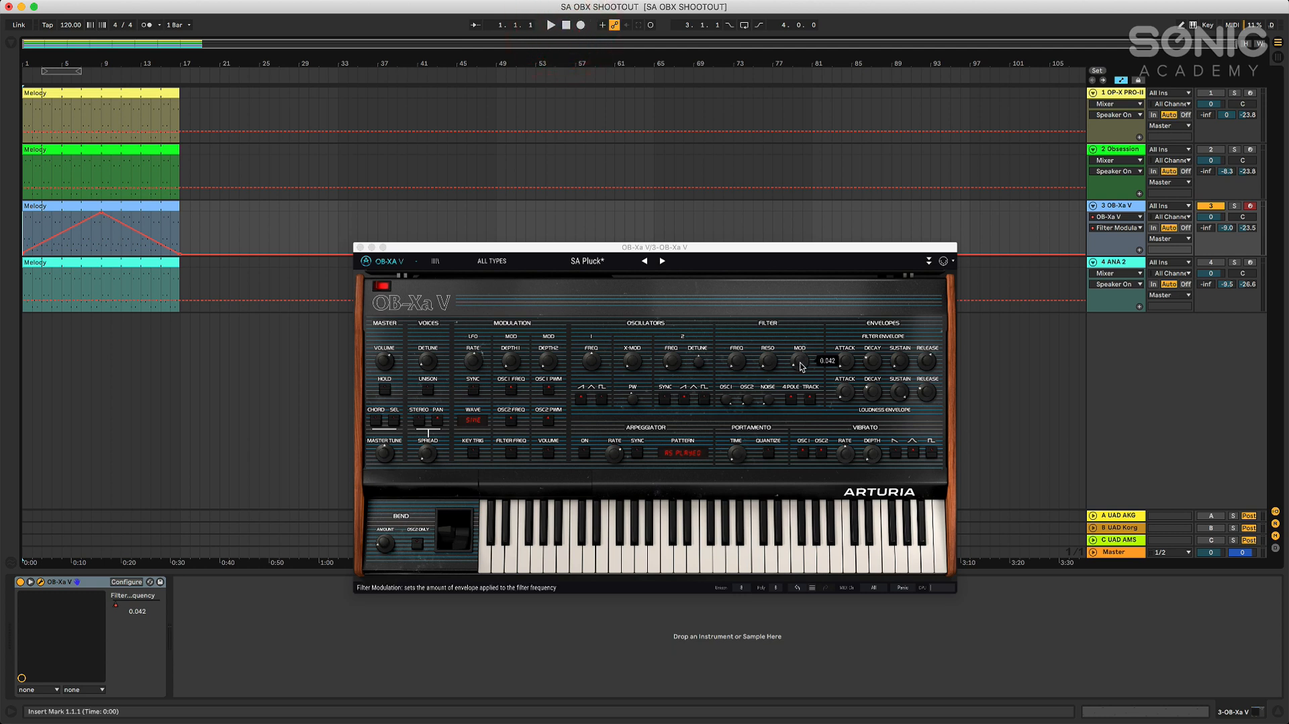
# Turn the OB-Xa V filter Mod knob down to 0.000 and re-enable the overridden automation
pyautogui.moveTo(801, 366); pyautogui.dragTo(800, 376)
pyautogui.click(567, 26)
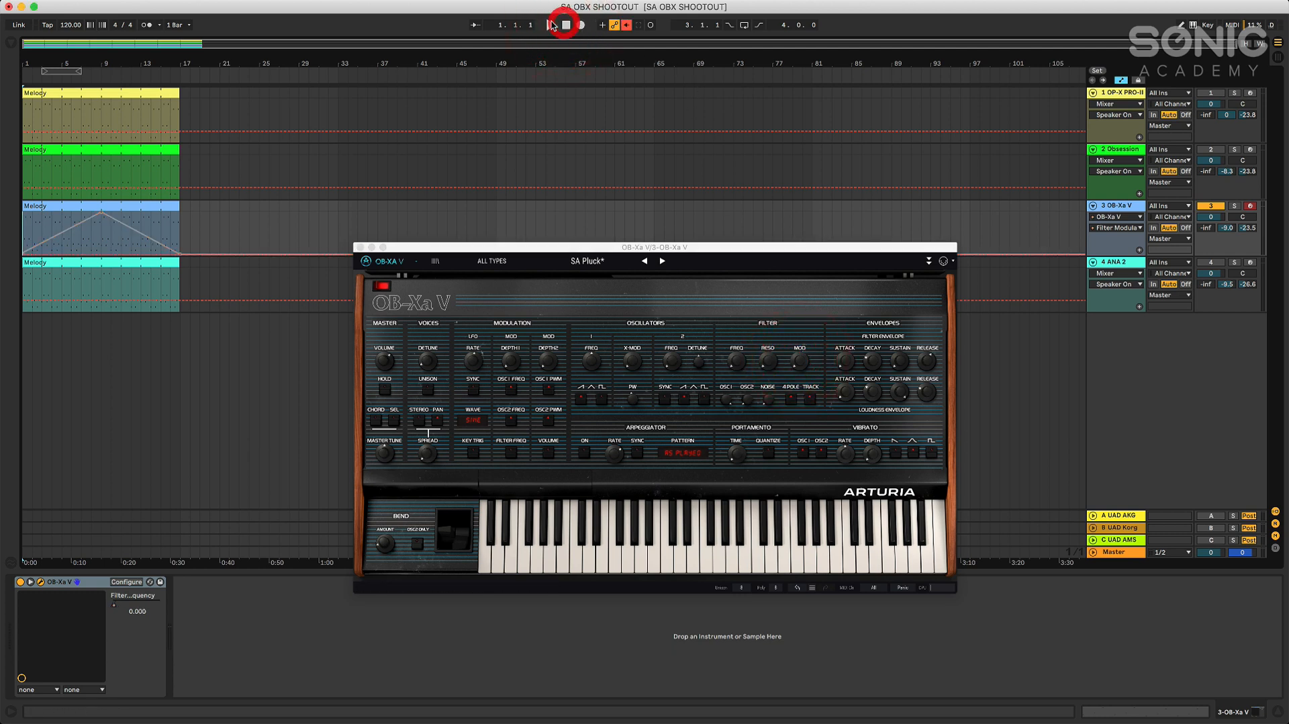
pyautogui.click(626, 26)
# Listen to the OB-Xa V melody clip from the start and stop playback after its end
pyautogui.click(550, 25)
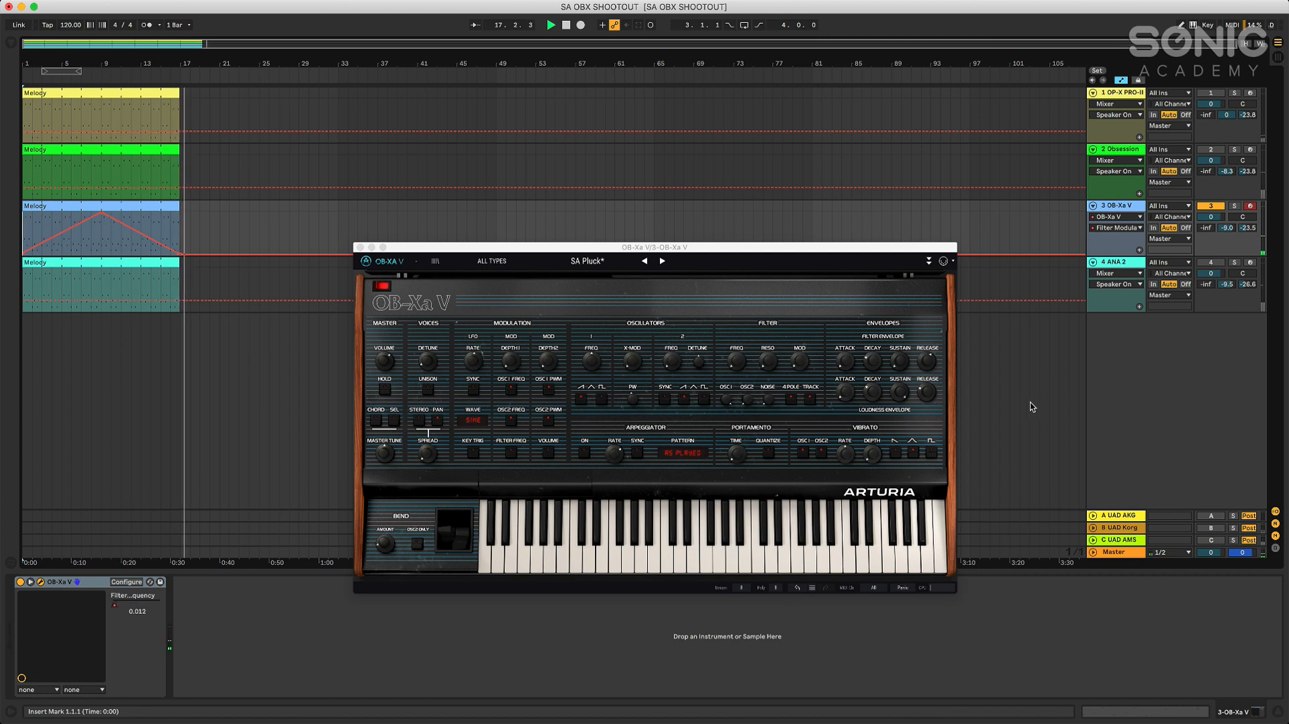
pyautogui.press('space')
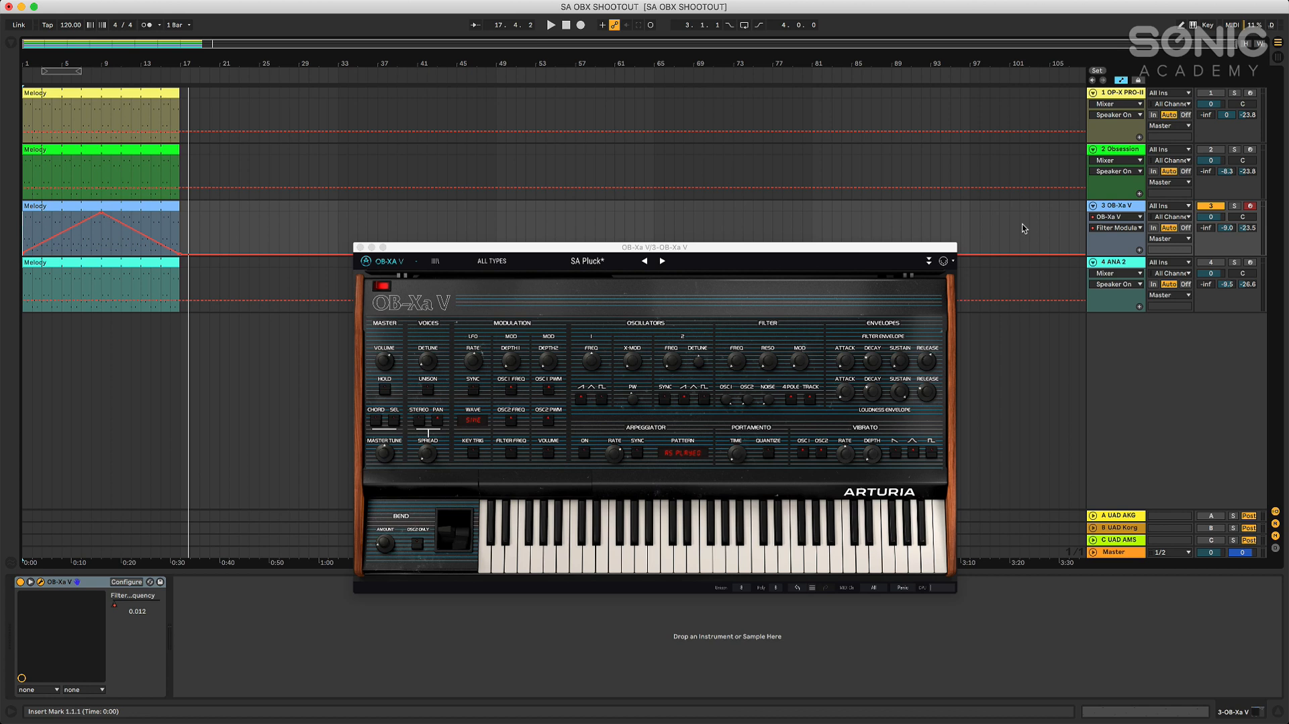
# Turn off the OB-Xa V track, activate the ANA 2 track and select it
pyautogui.click(1217, 206)
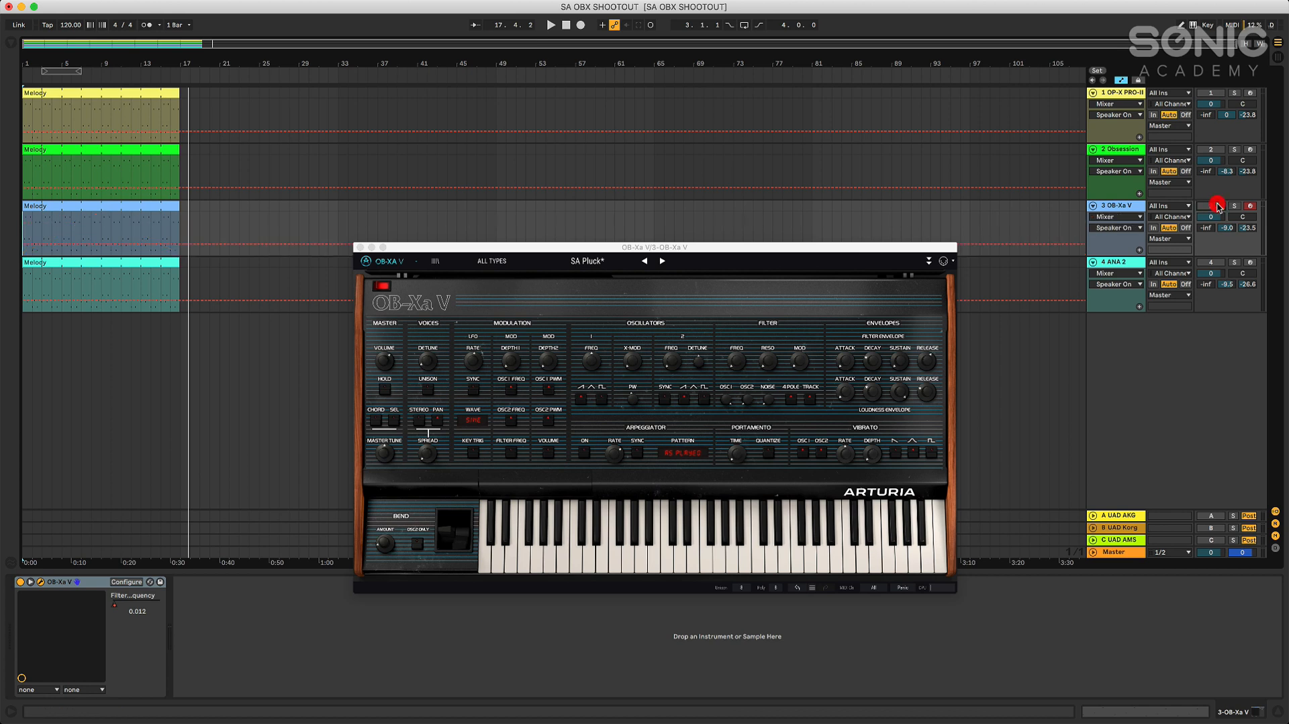
pyautogui.click(1211, 262)
pyautogui.click(1127, 207)
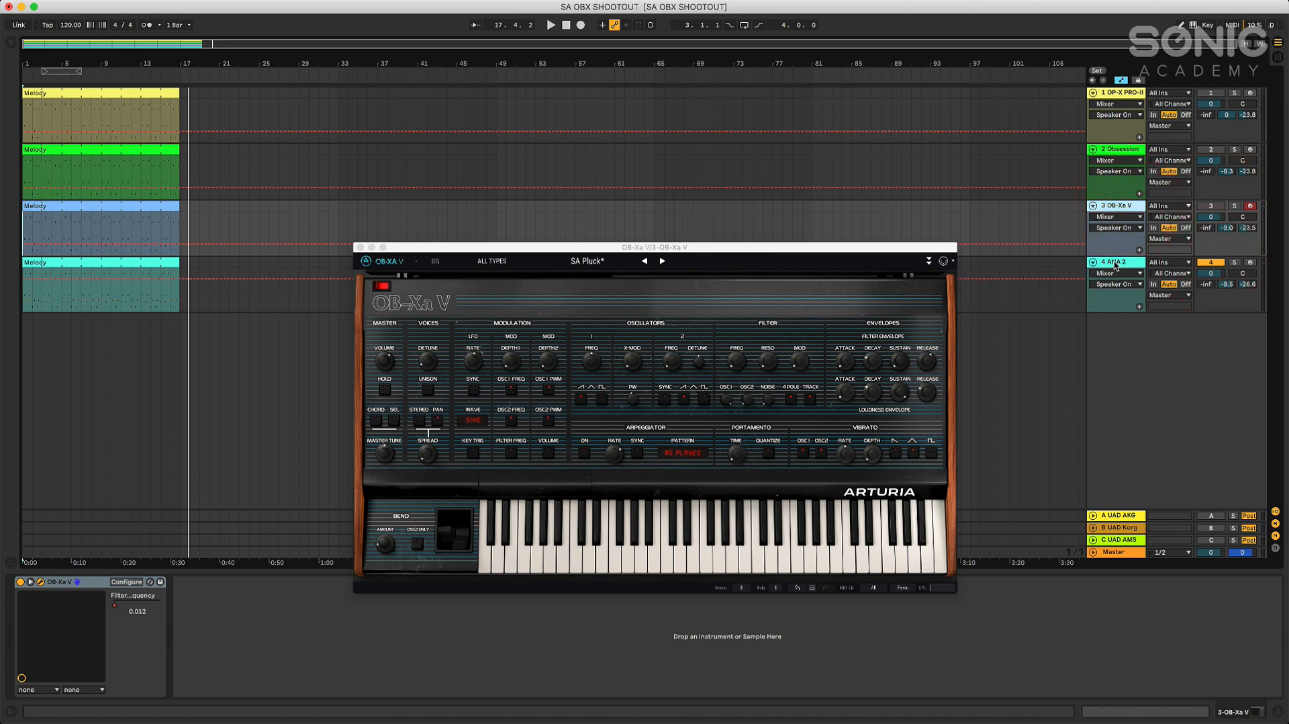
pyautogui.click(1122, 208)
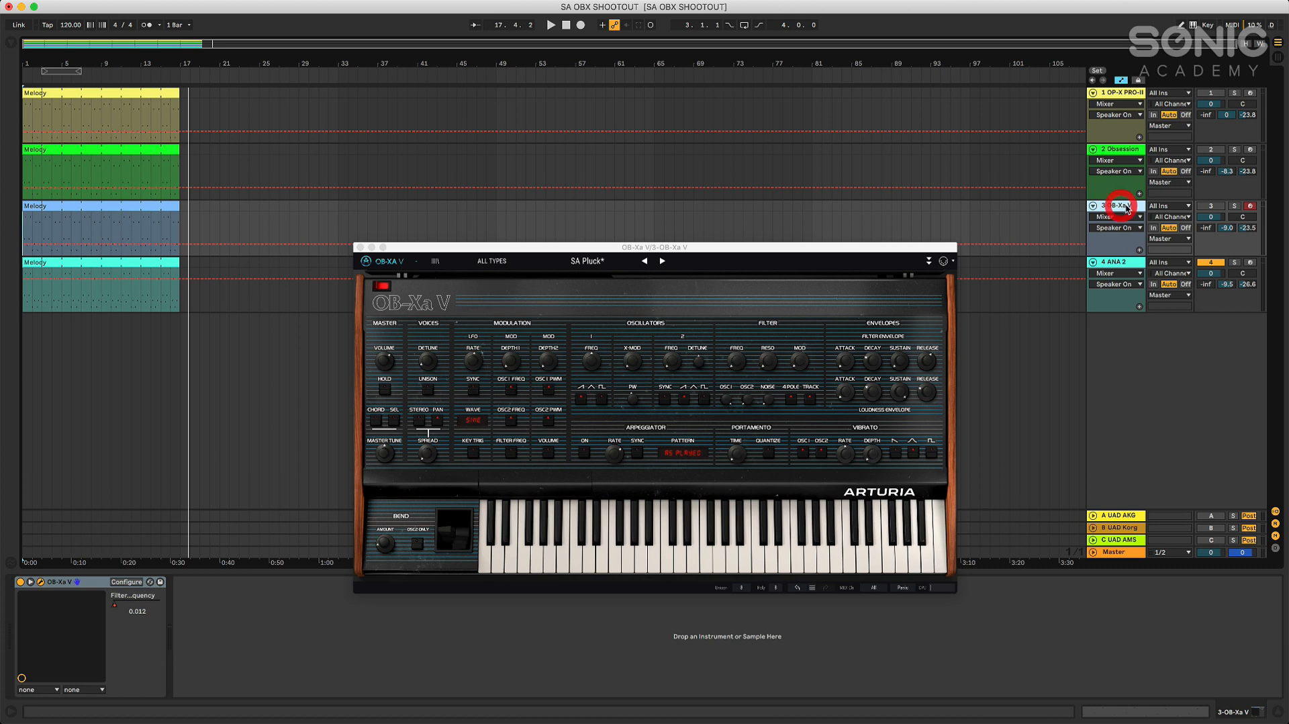
pyautogui.click(1126, 264)
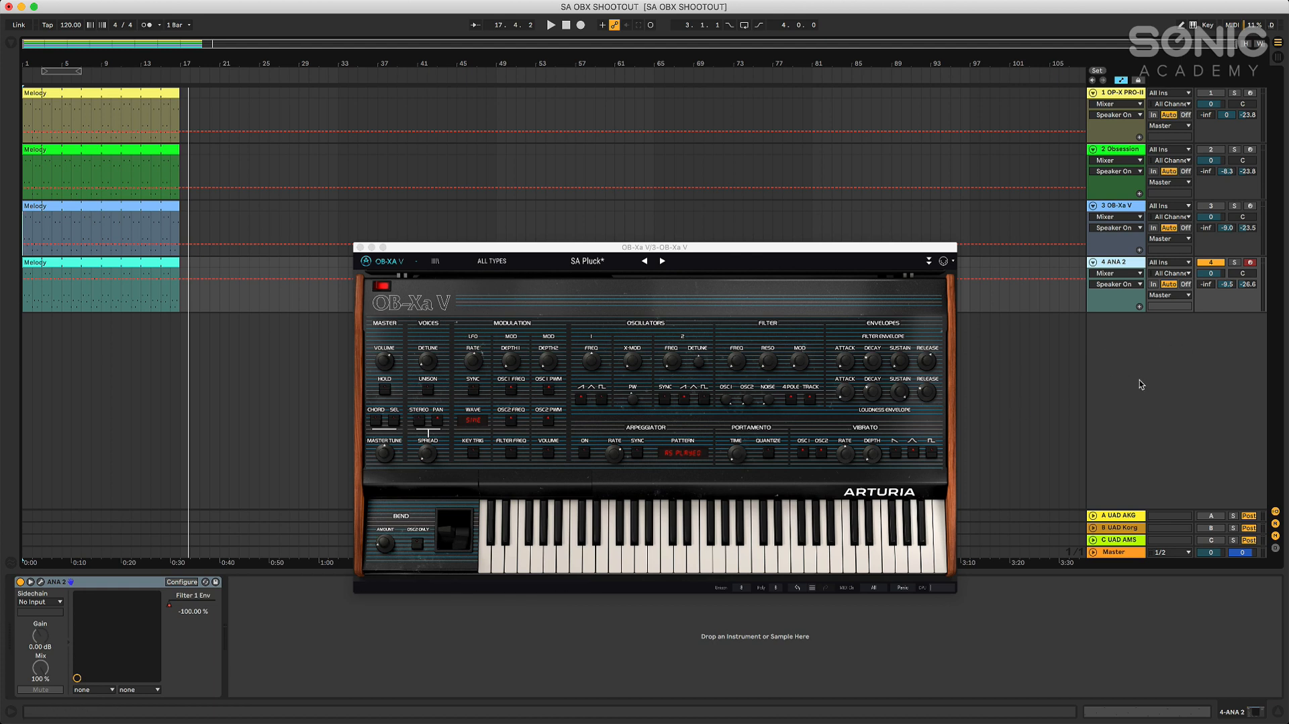
# Examine the OB-Xa V synth's effects and modulation sections and close its window
pyautogui.click(928, 260)
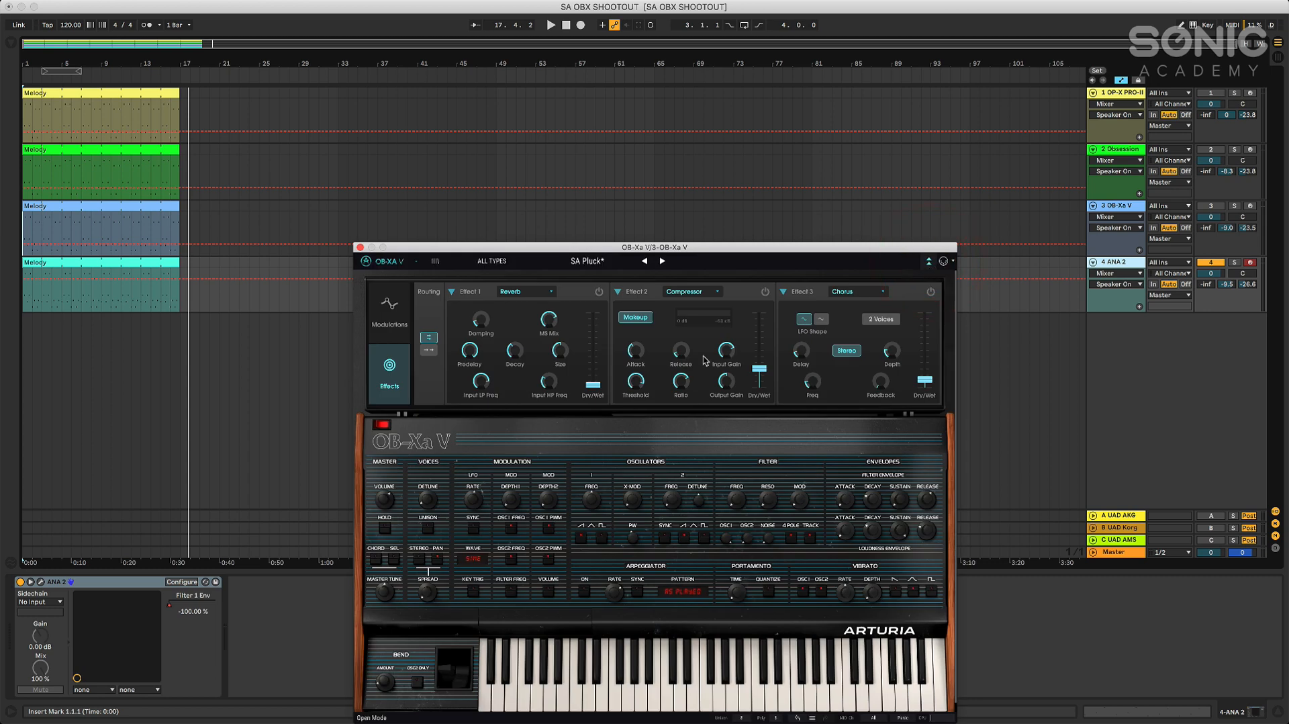
pyautogui.click(384, 310)
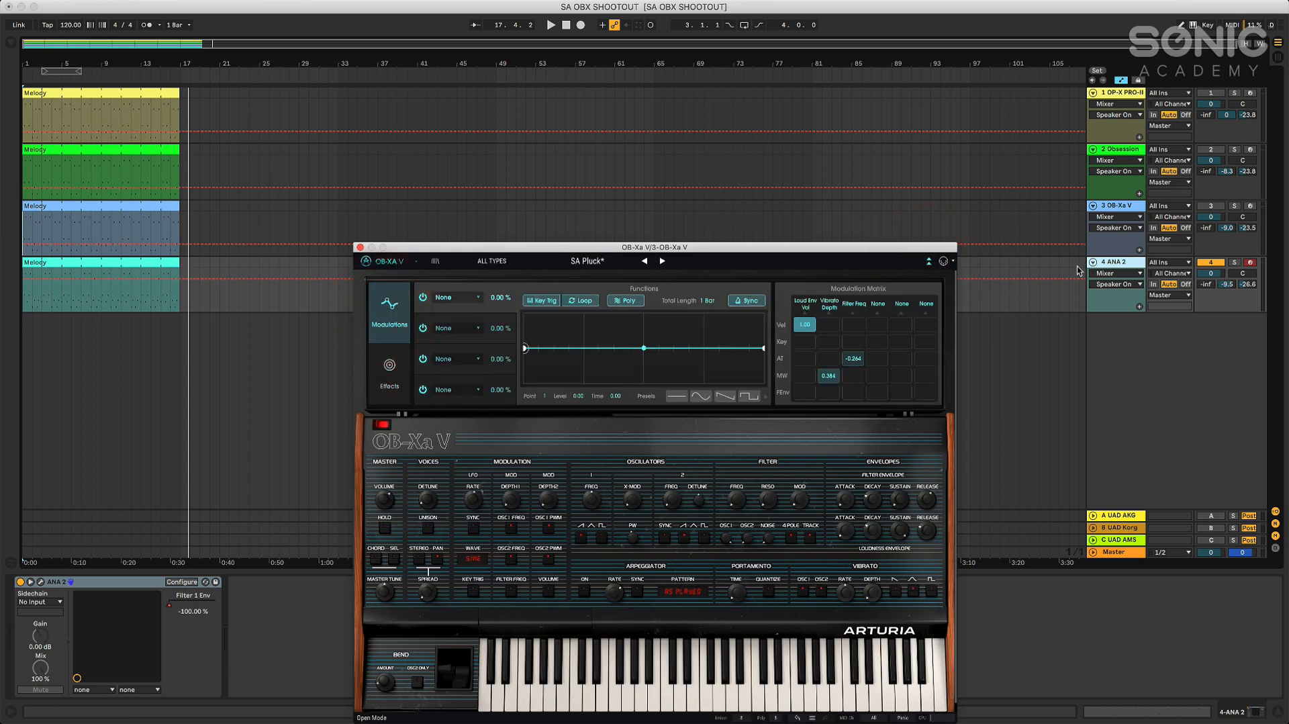
pyautogui.click(928, 261)
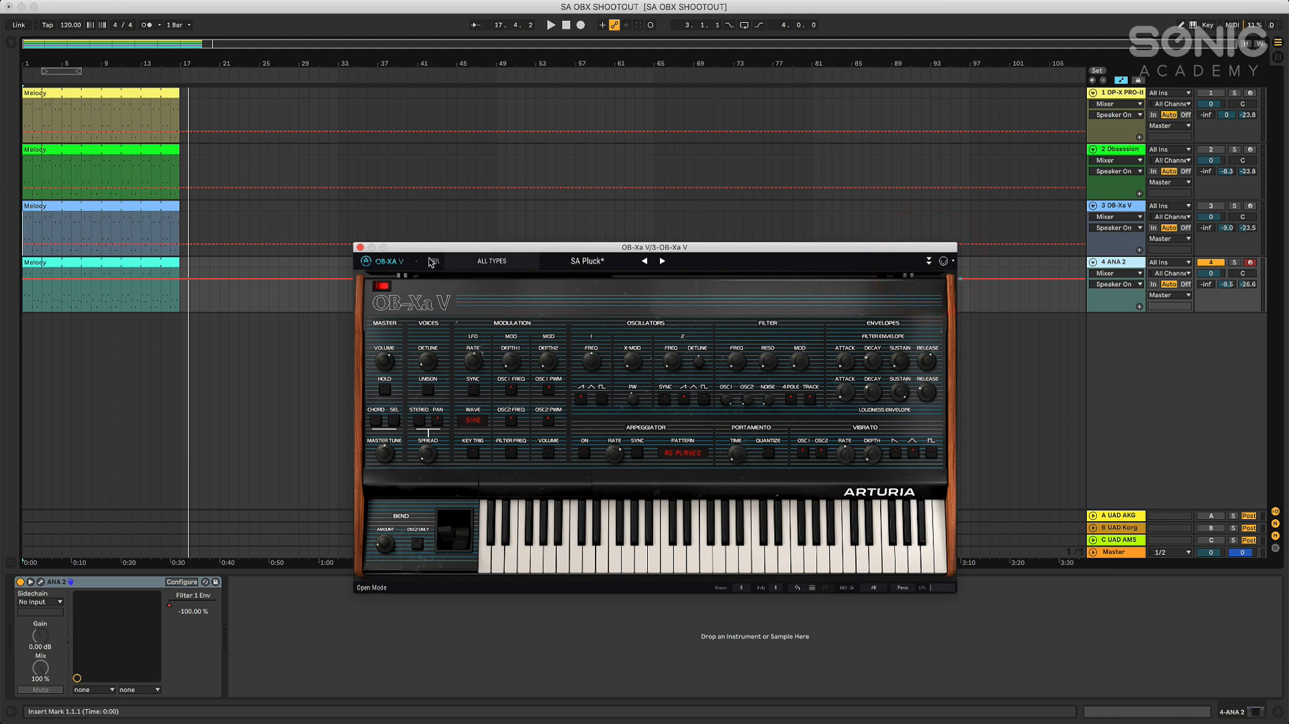
pyautogui.click(361, 246)
# Open the ANA 2 synth window, listen to its melody clip from the start and close the window
pyautogui.click(1113, 262)
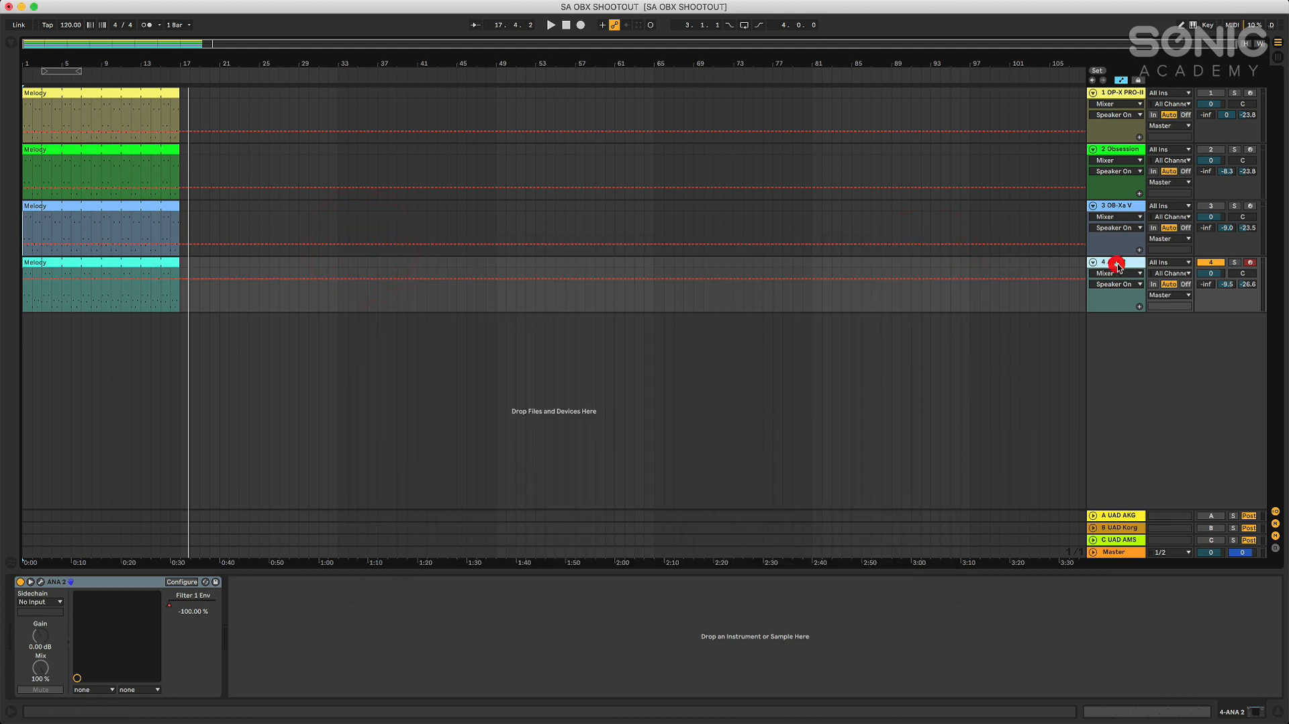
pyautogui.click(40, 582)
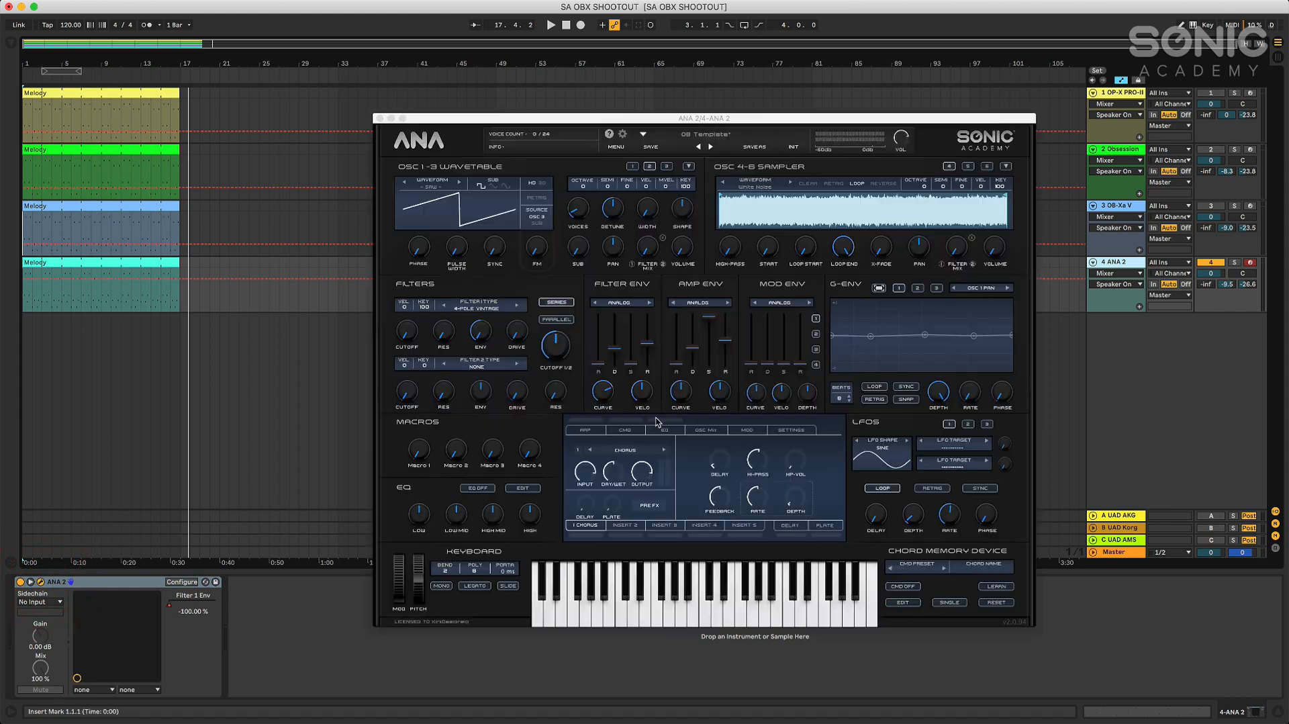
pyautogui.click(566, 25)
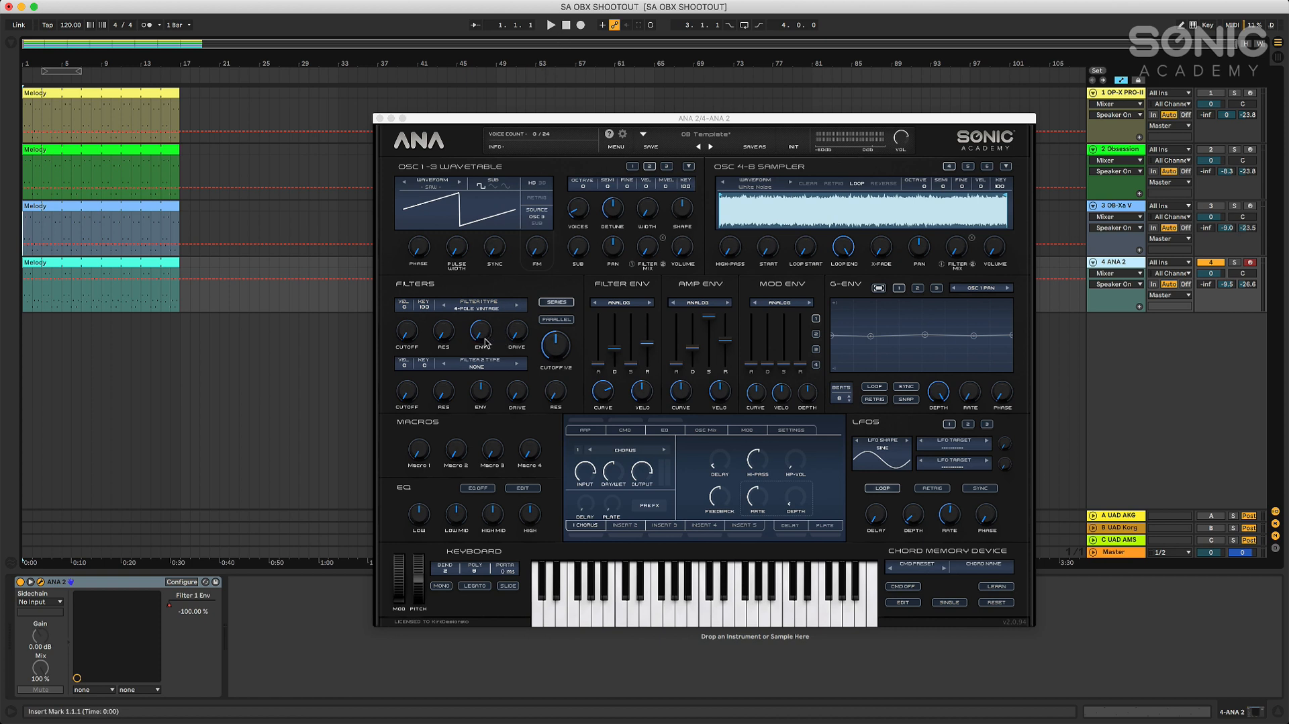
pyautogui.click(550, 25)
pyautogui.click(551, 25)
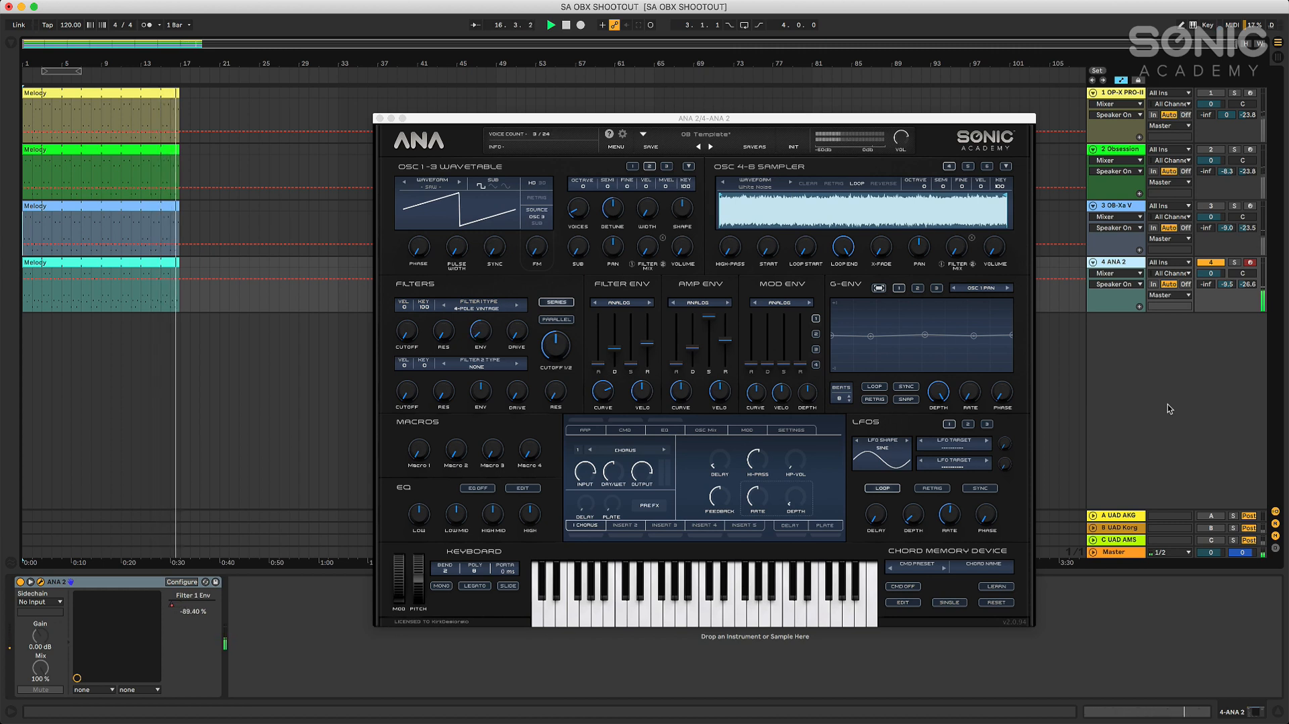
pyautogui.click(566, 25)
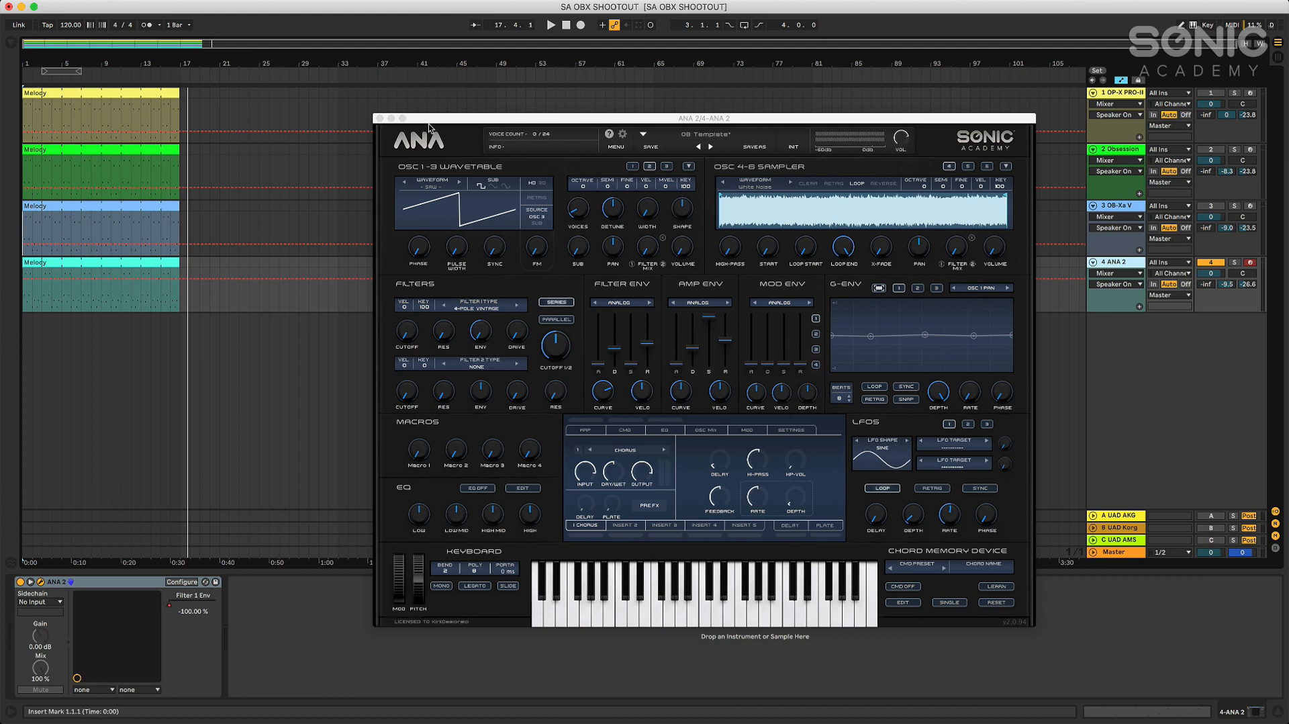
pyautogui.click(380, 119)
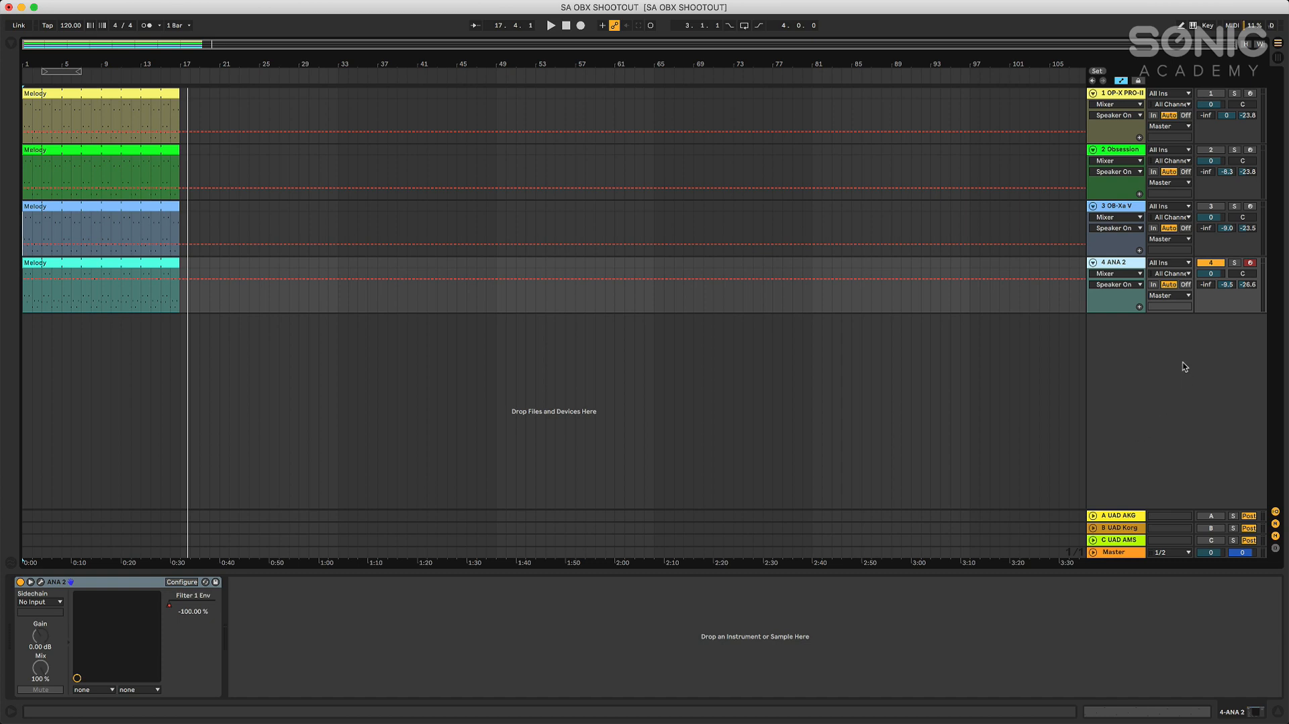
# Turn off the ANA 2 track, activate the OP-X PRO-II track and select it
pyautogui.click(1211, 263)
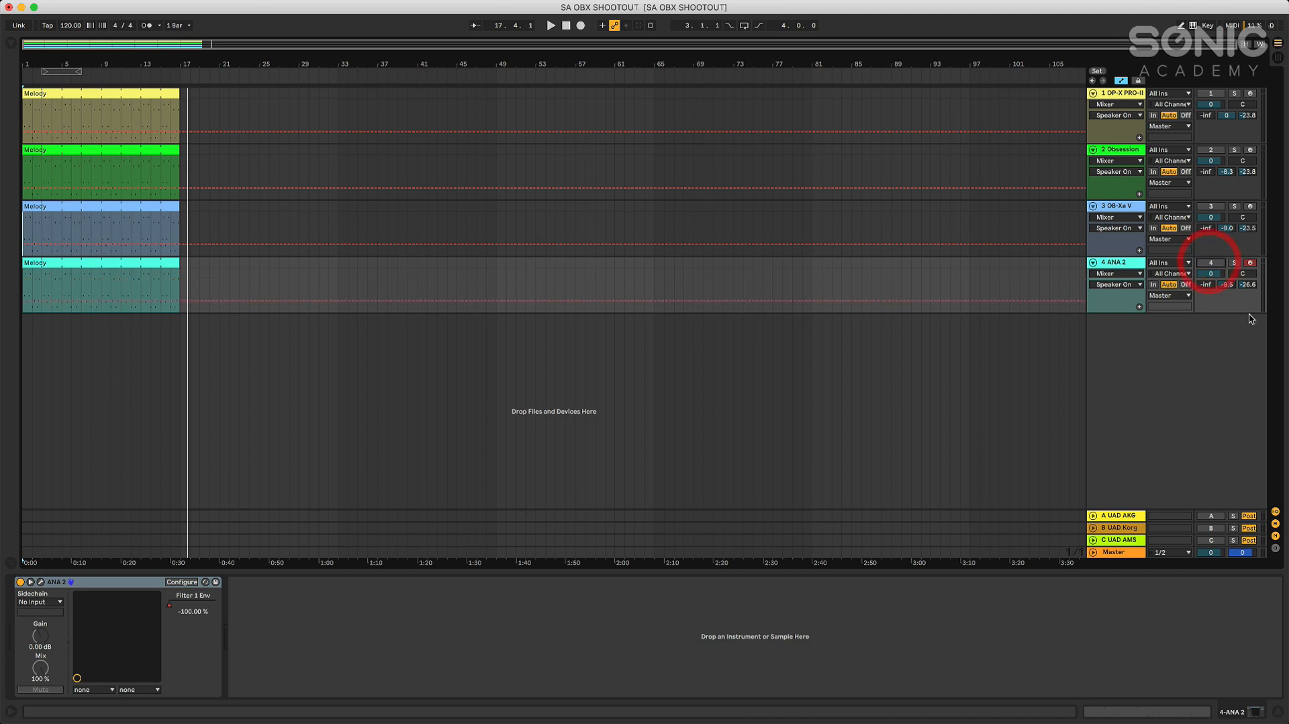
pyautogui.click(1211, 93)
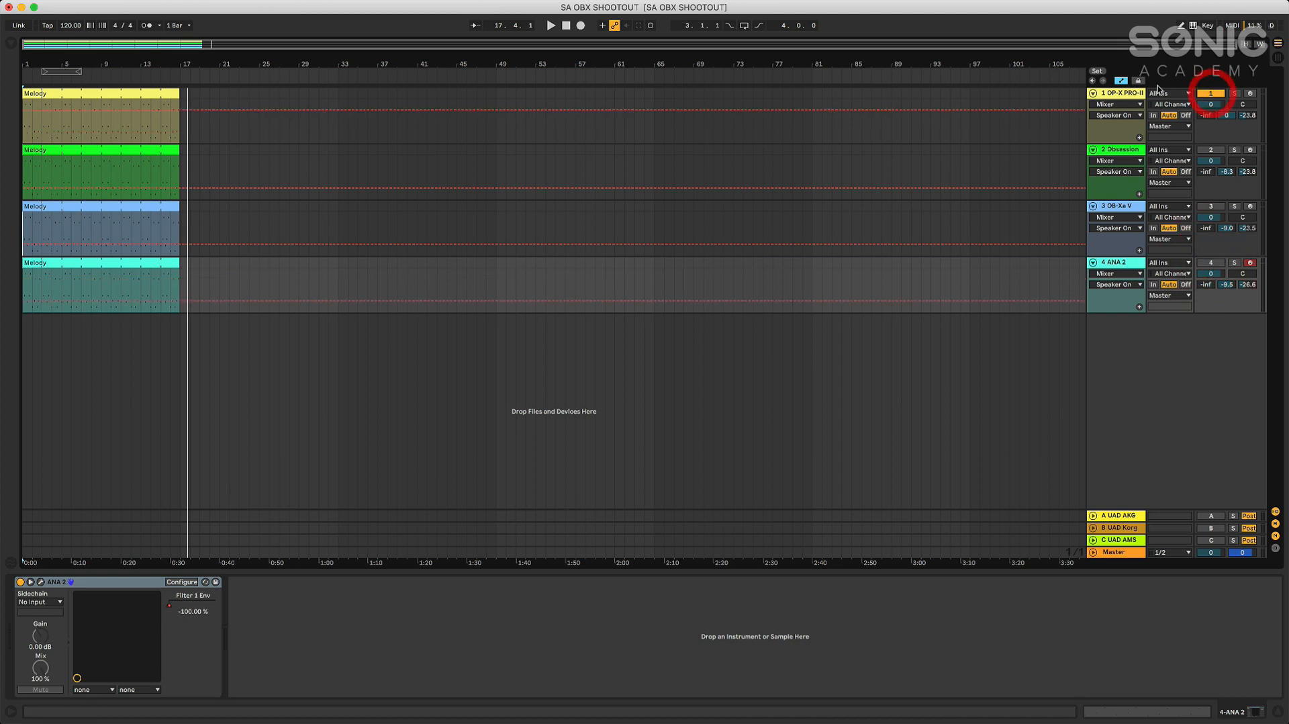
pyautogui.click(1126, 93)
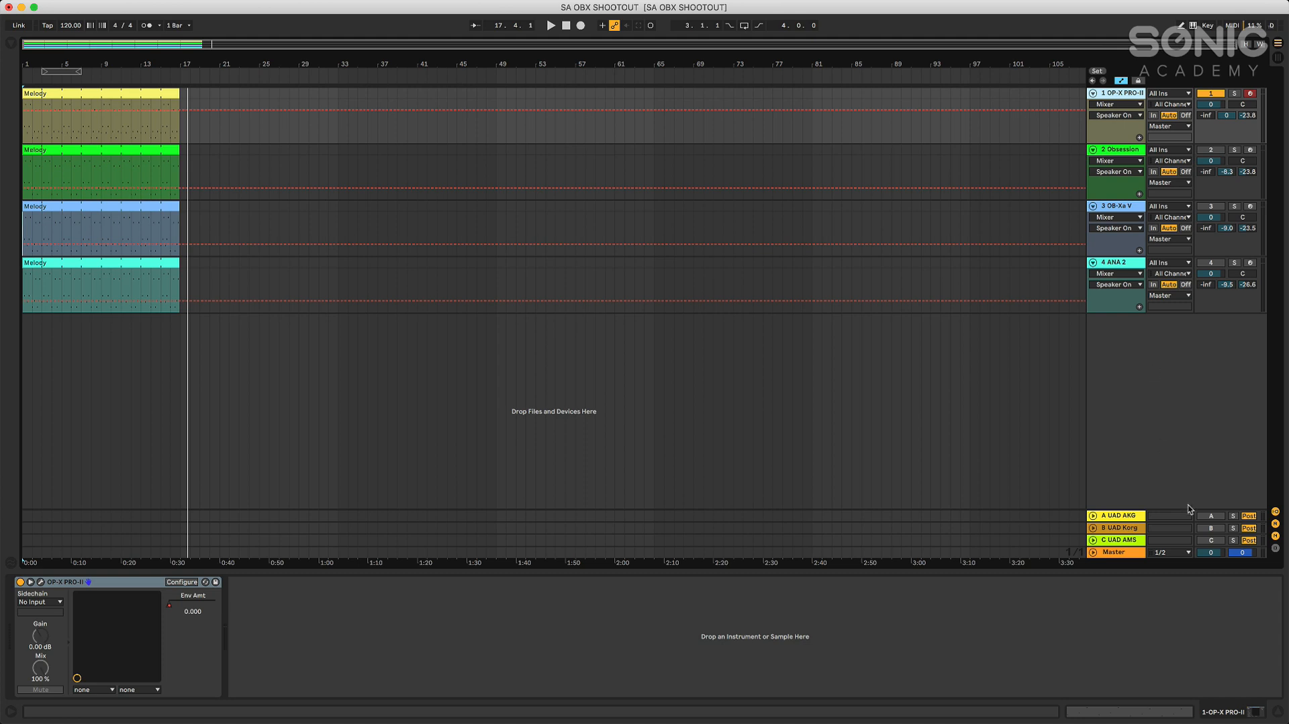
# Activate the UAD AKG, UAD Korg and UAD AMS return tracks
pyautogui.click(1211, 528)
pyautogui.click(1212, 540)
pyautogui.click(1212, 516)
# Examine the Korg SDD-3000 delay on return B and the AMS RMX16 reverb on return C, closing each window
pyautogui.click(1126, 530)
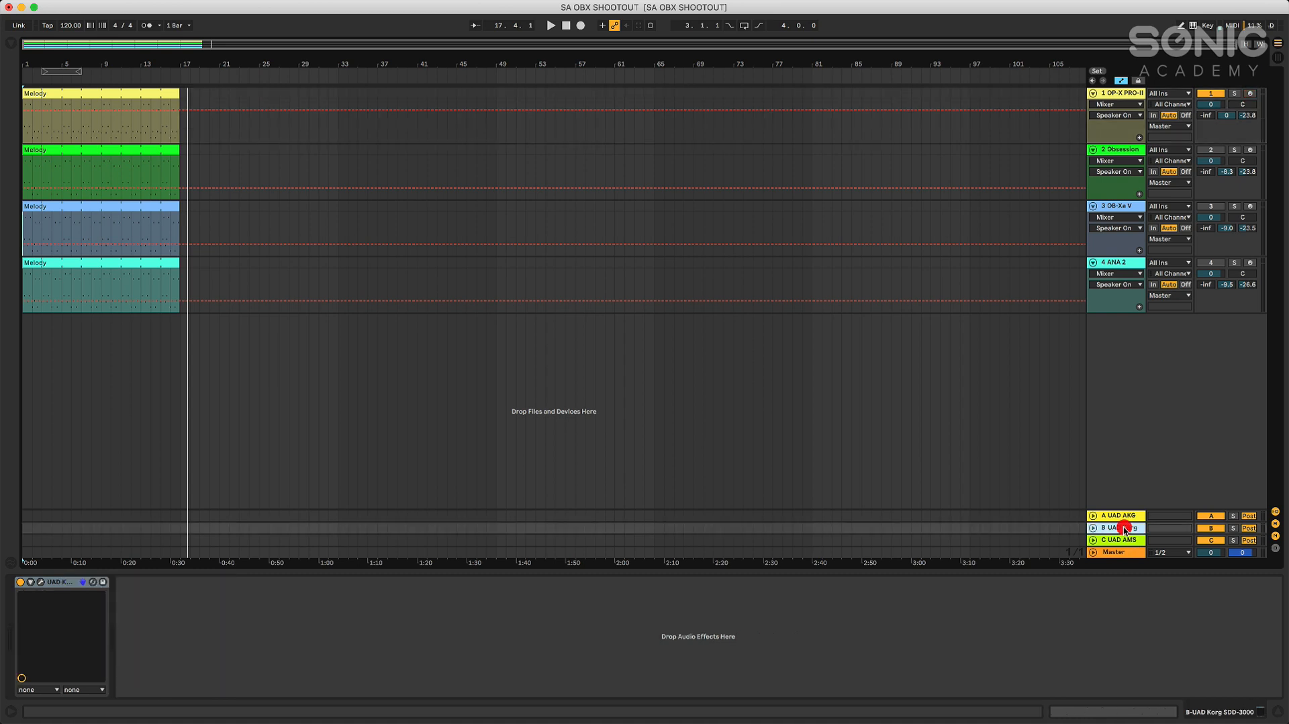
pyautogui.click(41, 583)
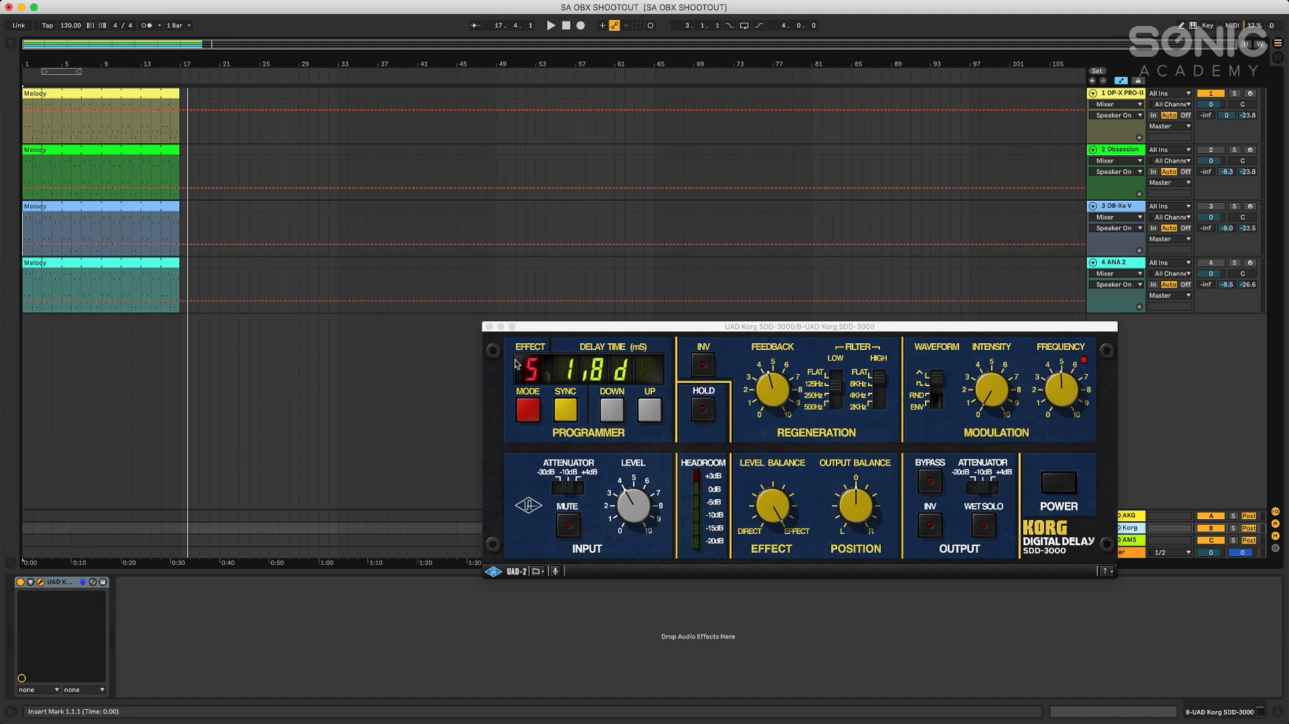
pyautogui.click(489, 326)
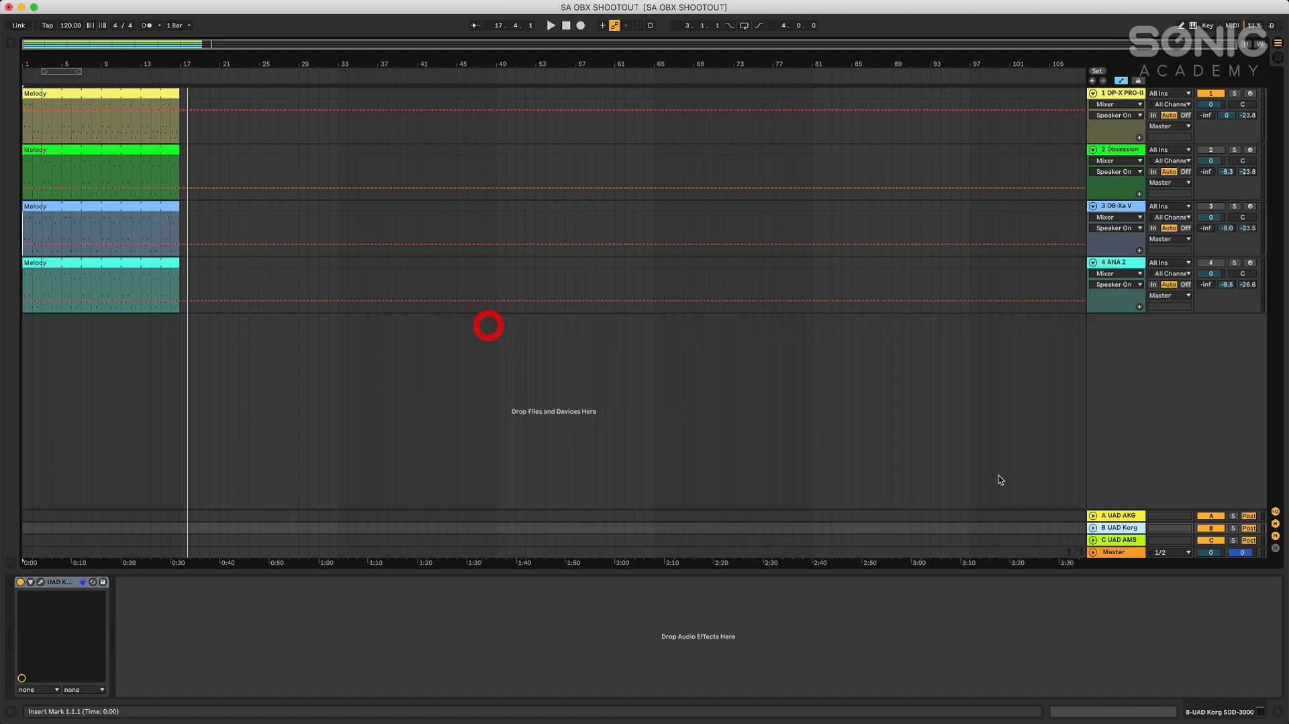
pyautogui.click(1121, 542)
pyautogui.click(42, 581)
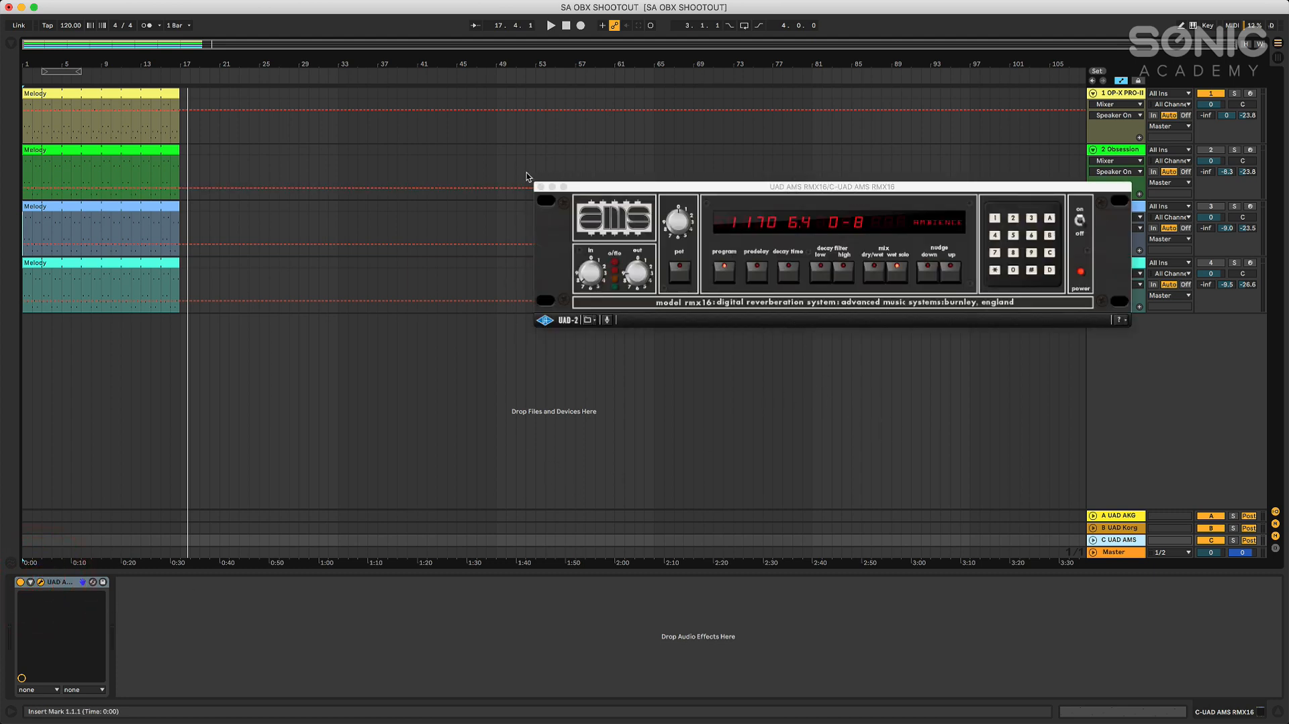
pyautogui.click(541, 187)
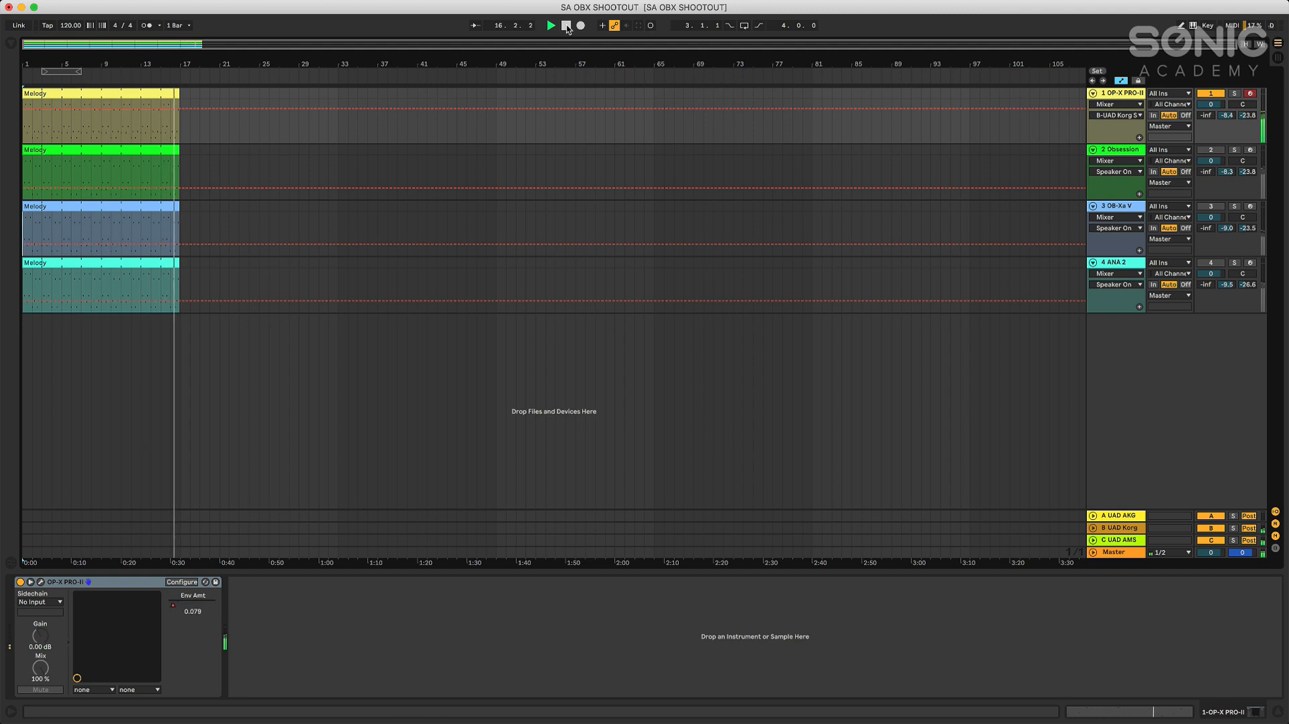
# Play the Obsession and OB-Xa V melodies with the return effects, and set the Korg delay sends of OB-Xa V and ANA 2 to -8.4 dB
pyautogui.click(552, 26)
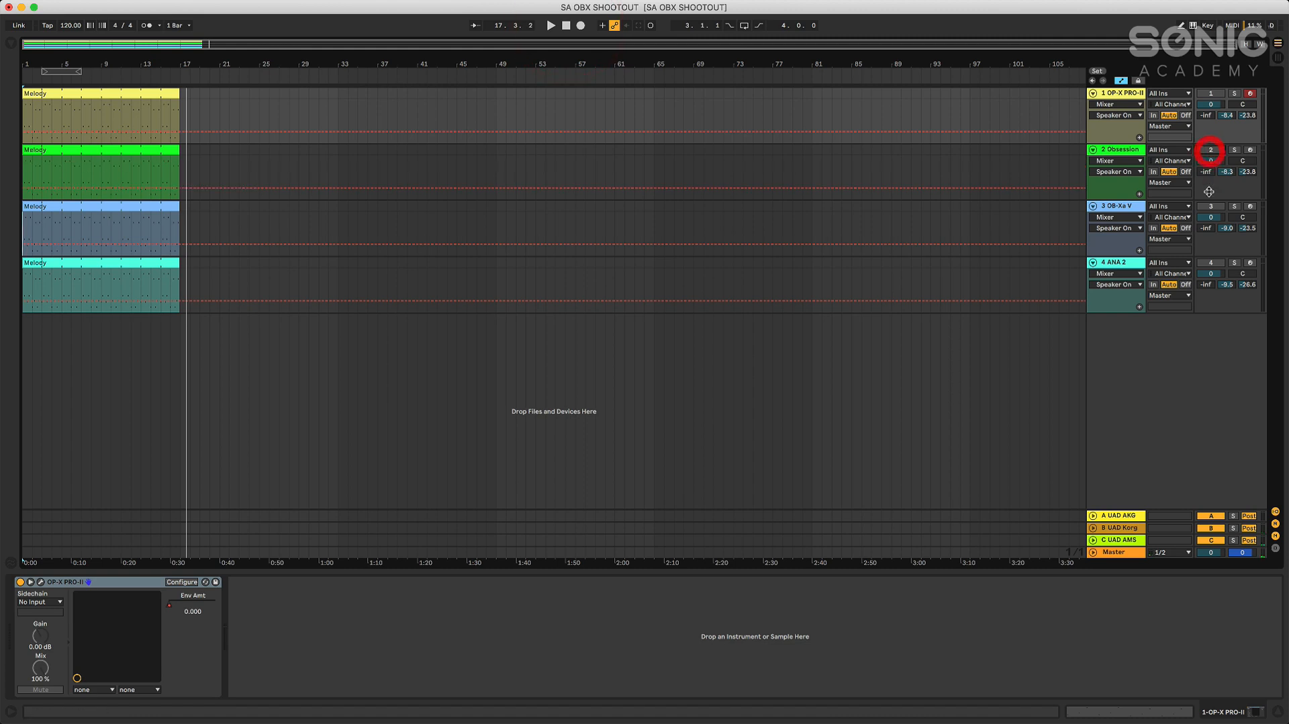
pyautogui.click(551, 25)
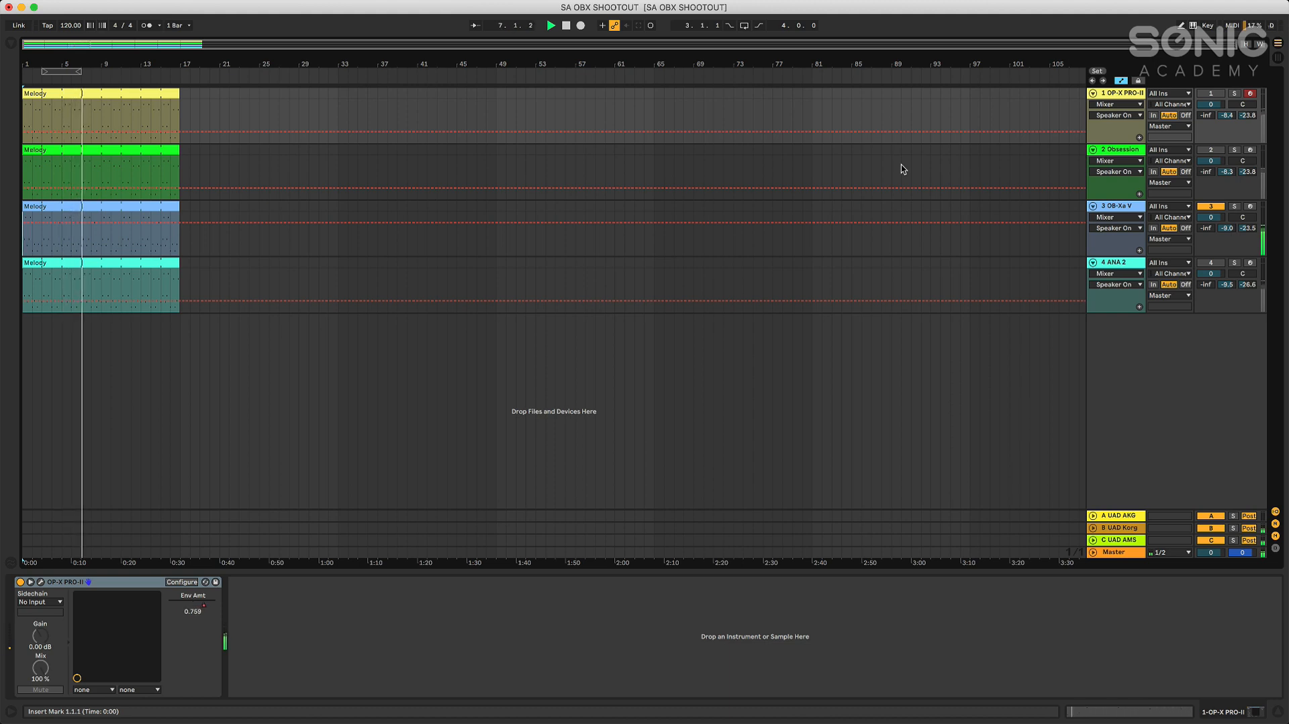
pyautogui.moveTo(1226, 229); pyautogui.dragTo(1230, 240)
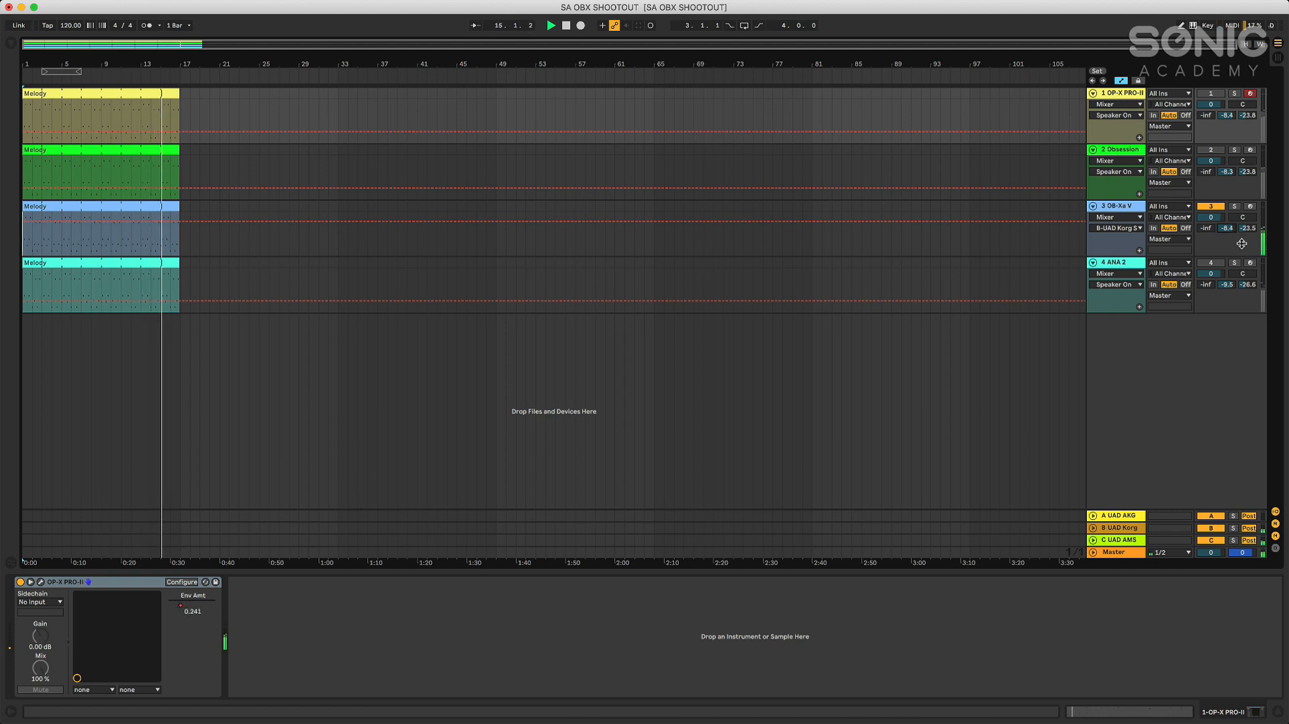
pyautogui.moveTo(1229, 286); pyautogui.dragTo(1230, 279)
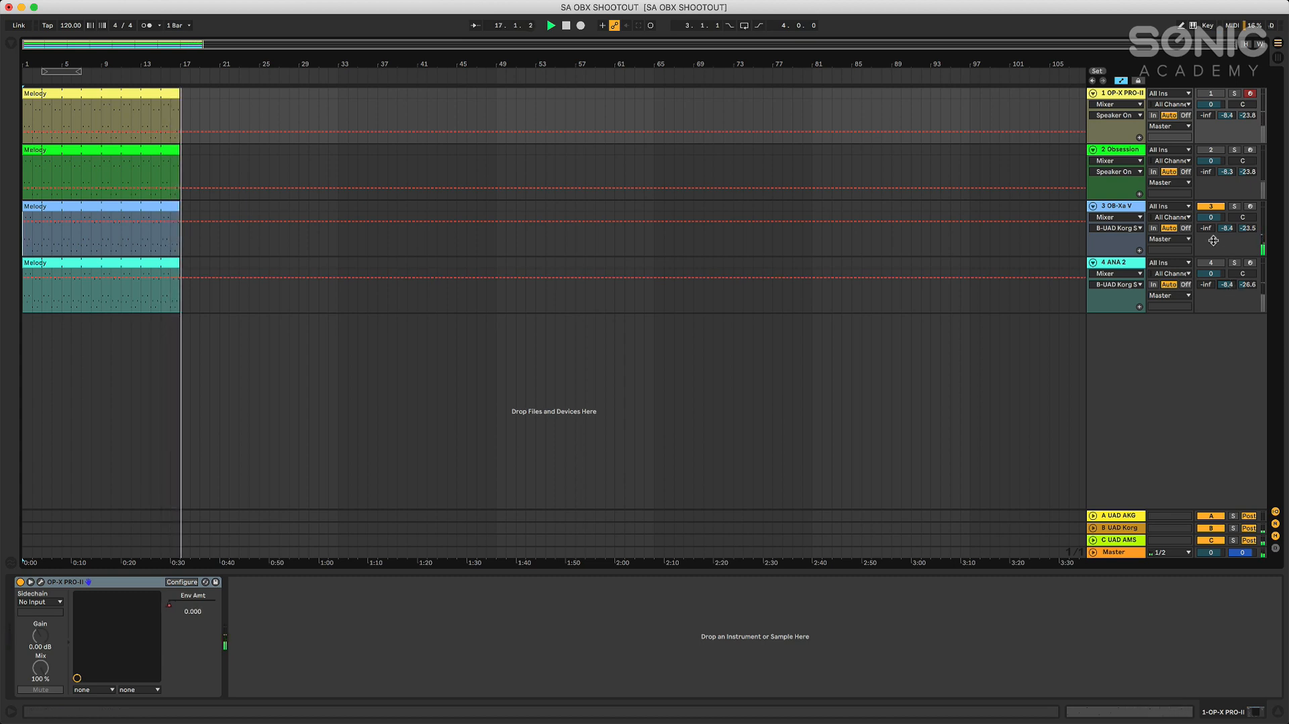
# Turn off the OB-Xa V track, activate ANA 2, and play its melody from the start with its synth window open
pyautogui.click(1211, 206)
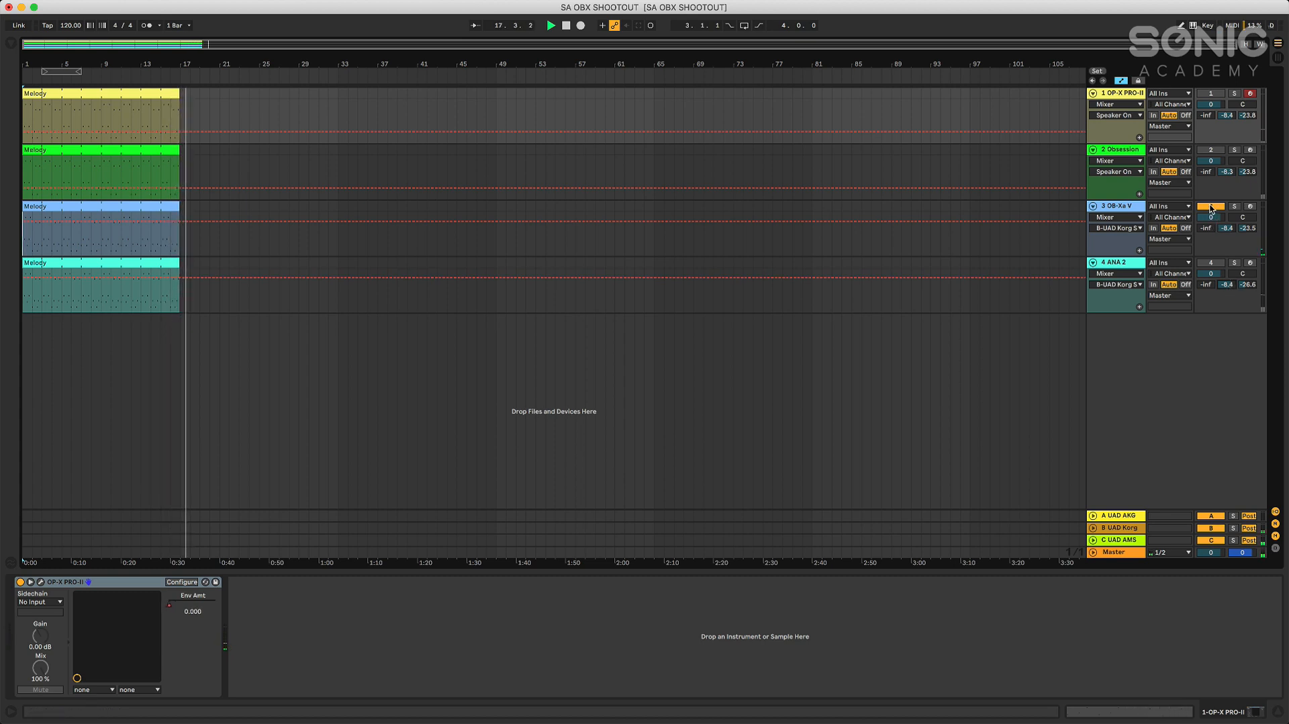
pyautogui.click(1211, 262)
pyautogui.click(553, 26)
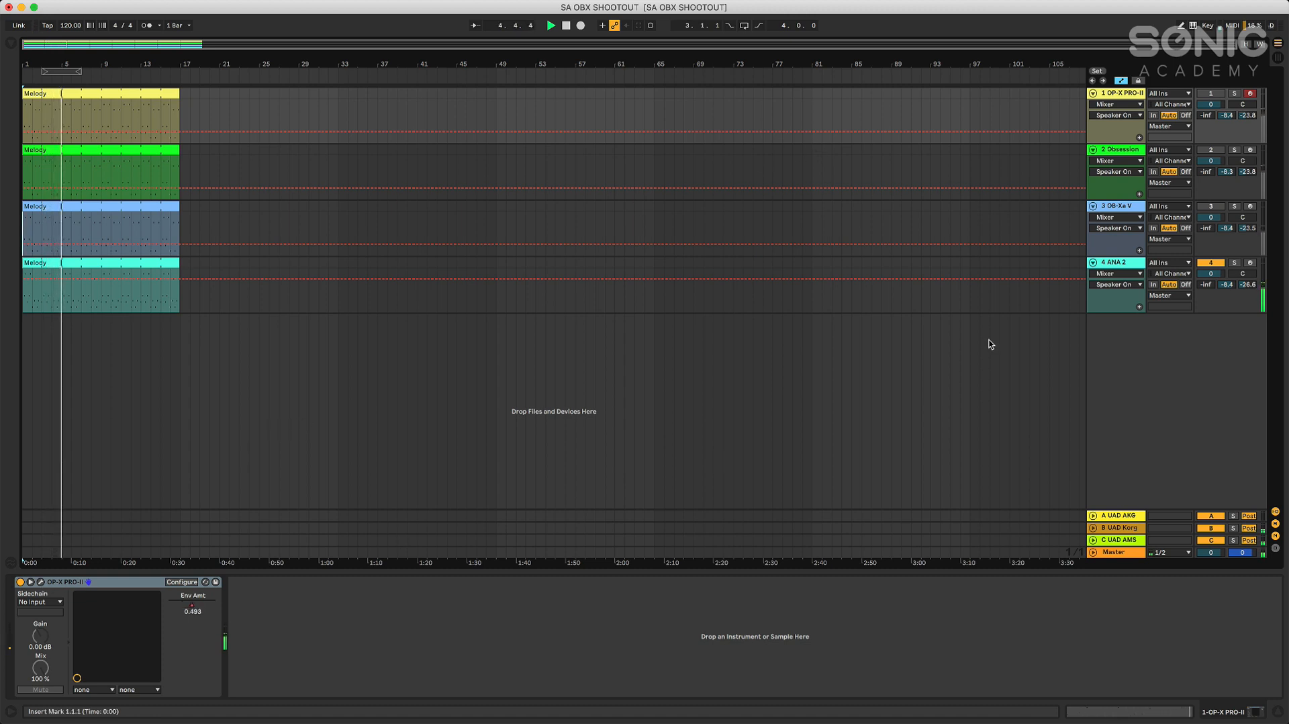
pyautogui.click(1111, 262)
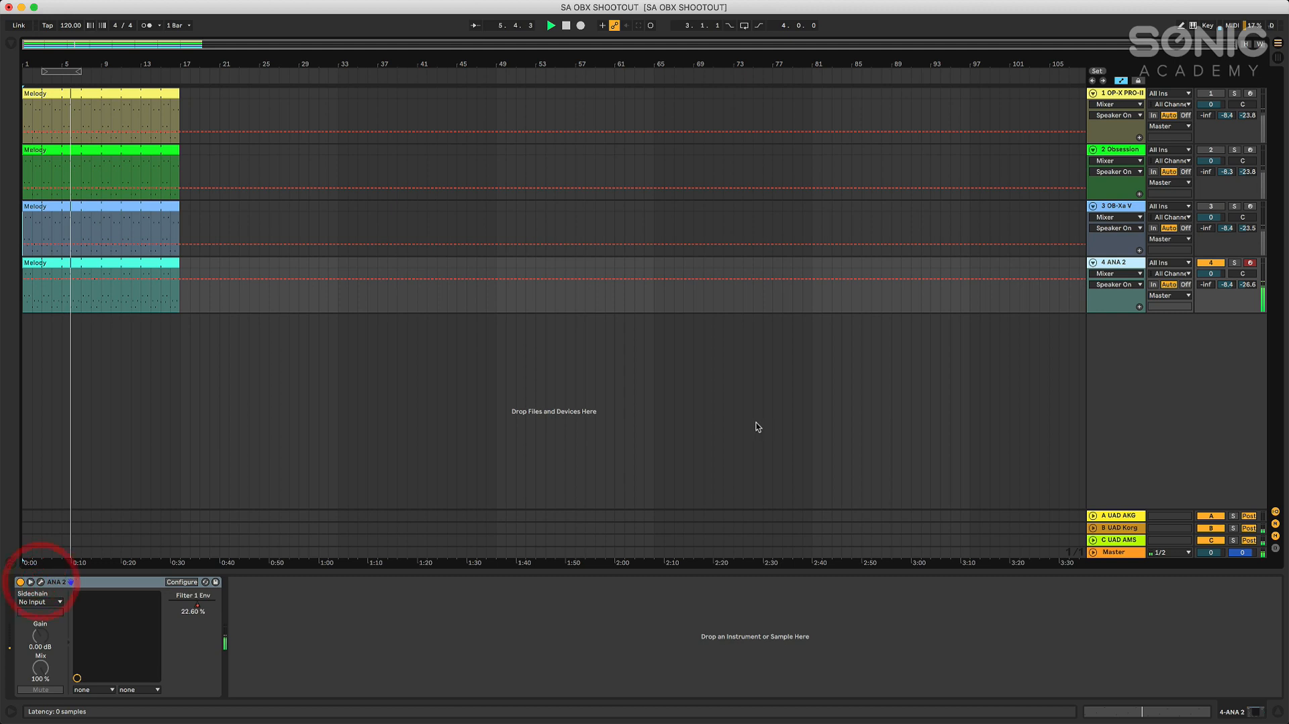
pyautogui.press('super+alt+p')
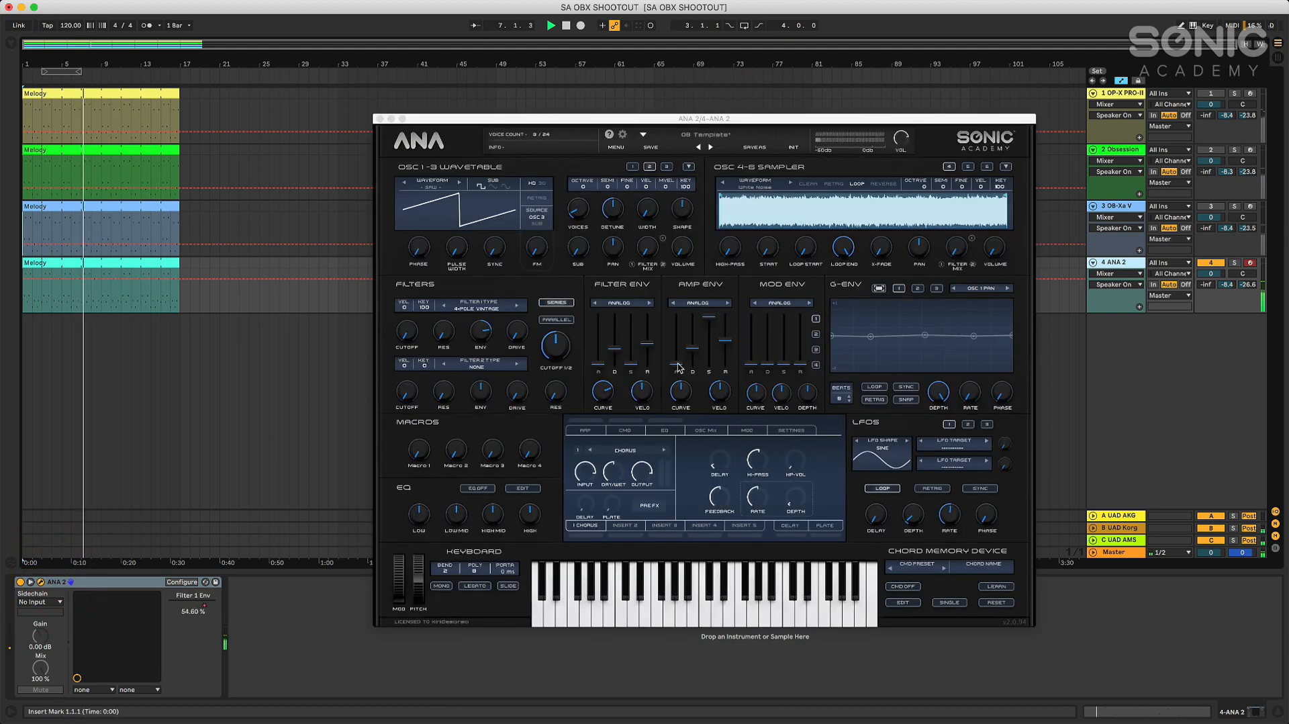
# Raise ANA 2's amp envelope attack to about 1 ms and its filter envelope attack slightly, ending playback and closing the synth window
pyautogui.click(676, 363)
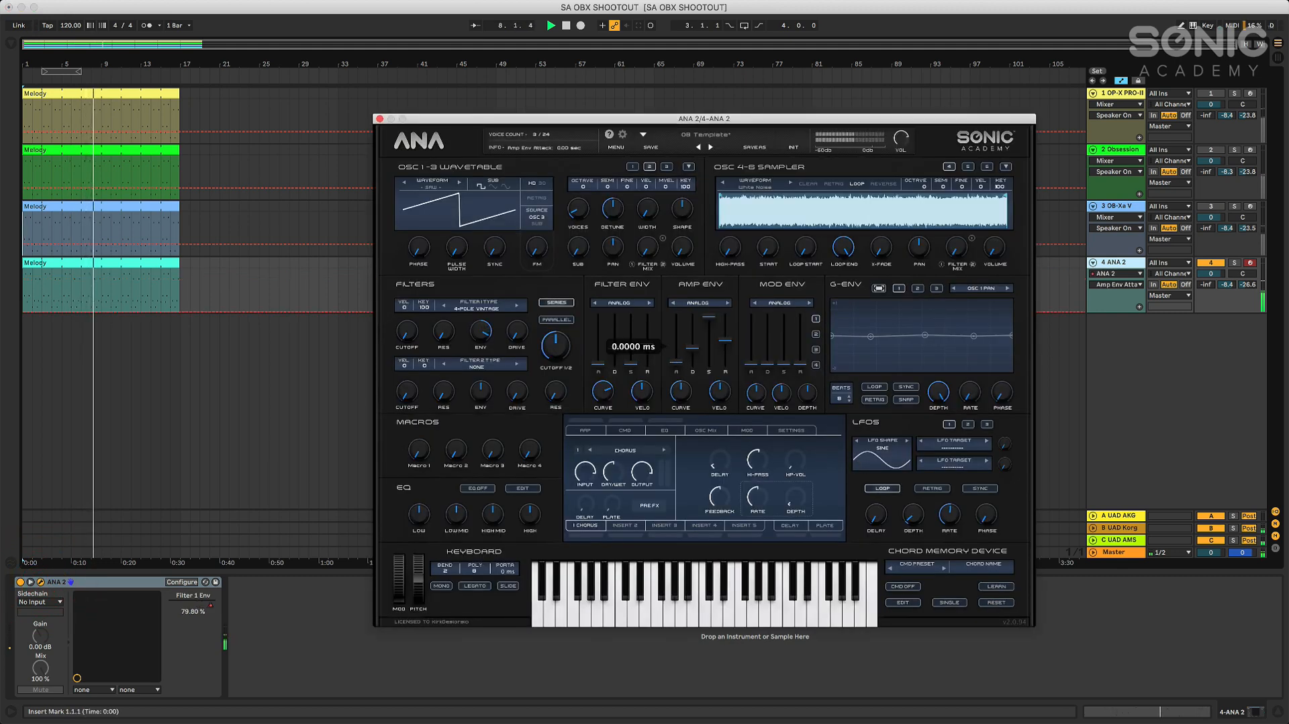
pyautogui.moveTo(676, 362)
pyautogui.mouseDown()
pyautogui.moveTo(682, 389)
pyautogui.moveTo(677, 354)
pyautogui.mouseUp()
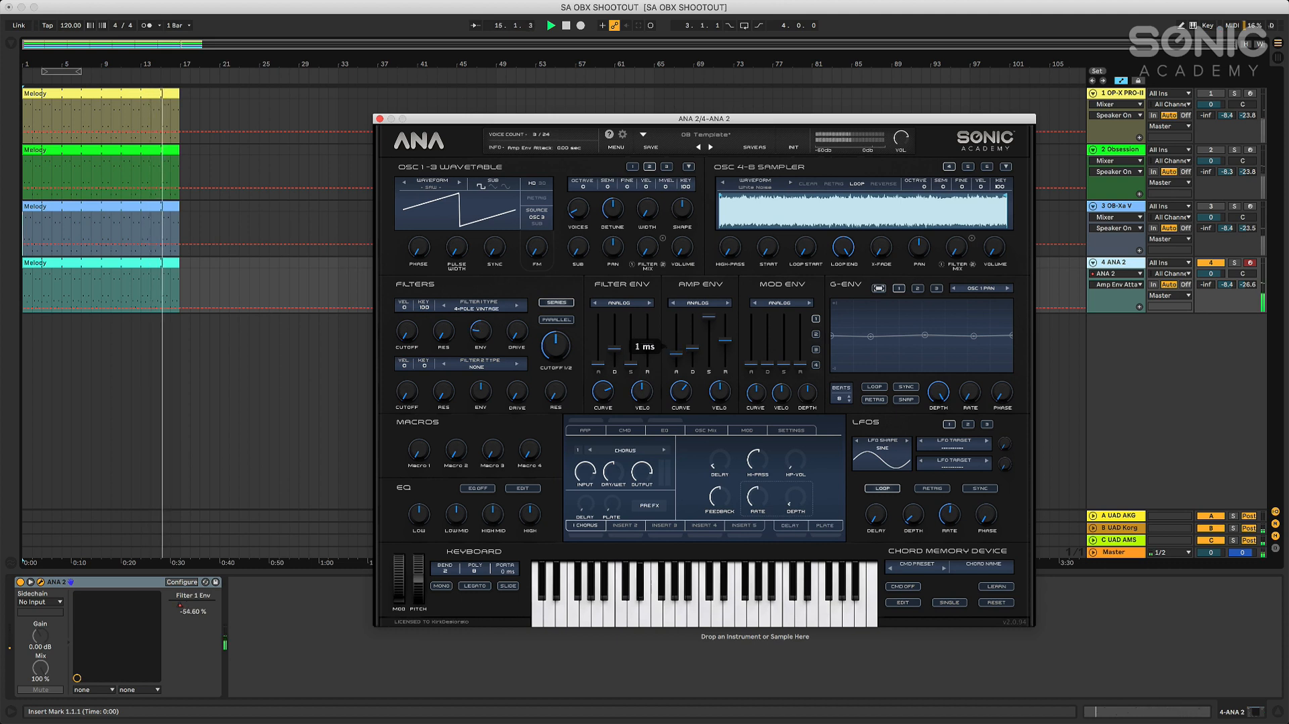
pyautogui.moveTo(677, 354); pyautogui.dragTo(676, 360)
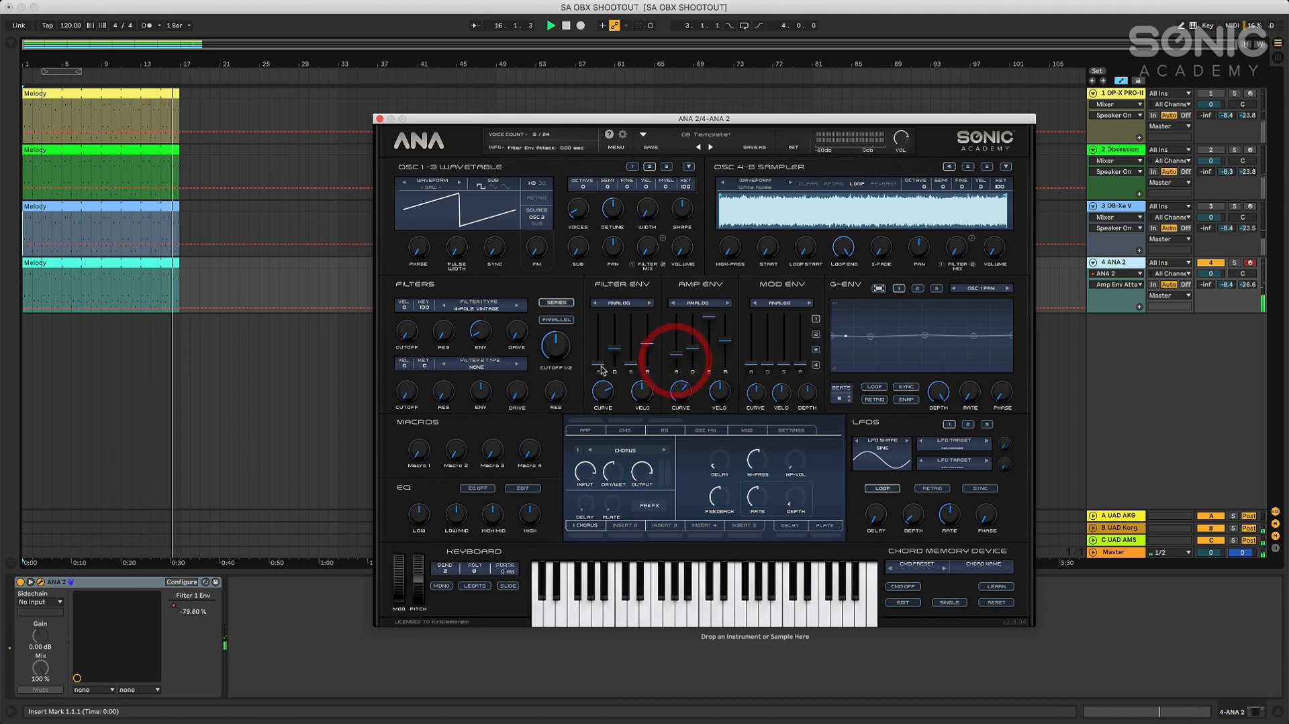
pyautogui.moveTo(598, 364); pyautogui.dragTo(598, 366)
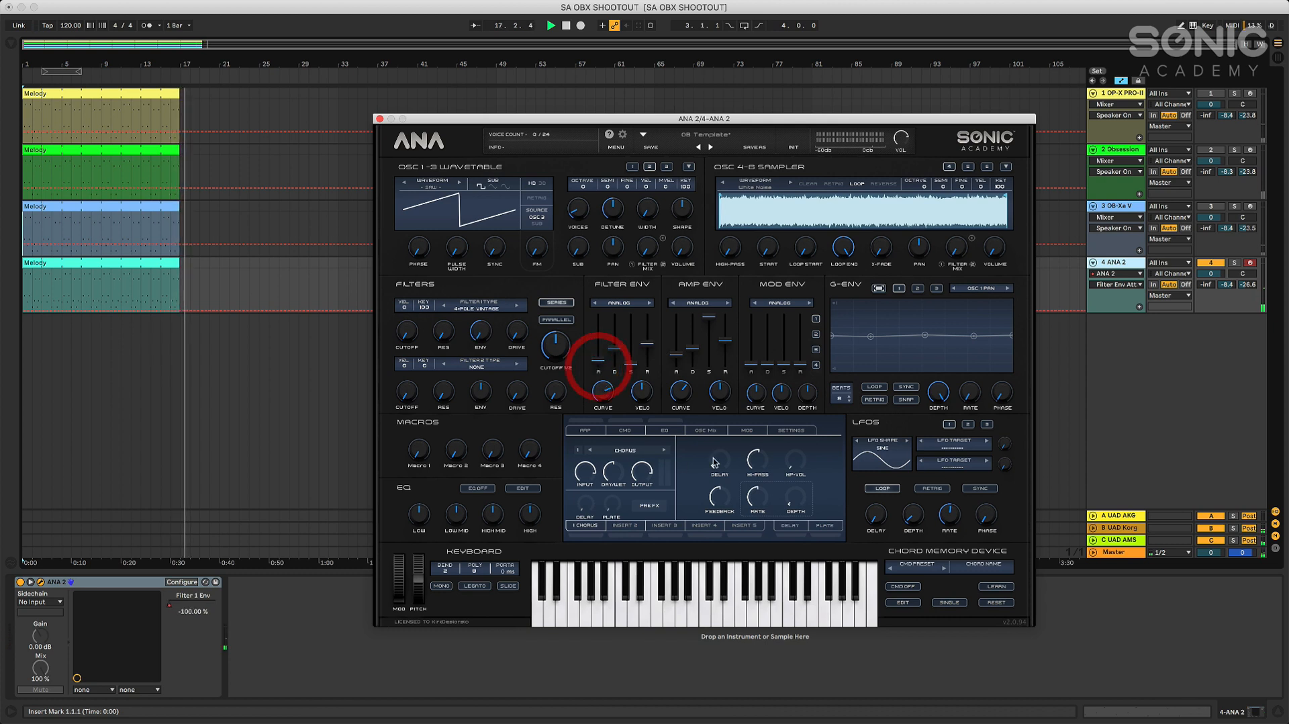
pyautogui.click(566, 25)
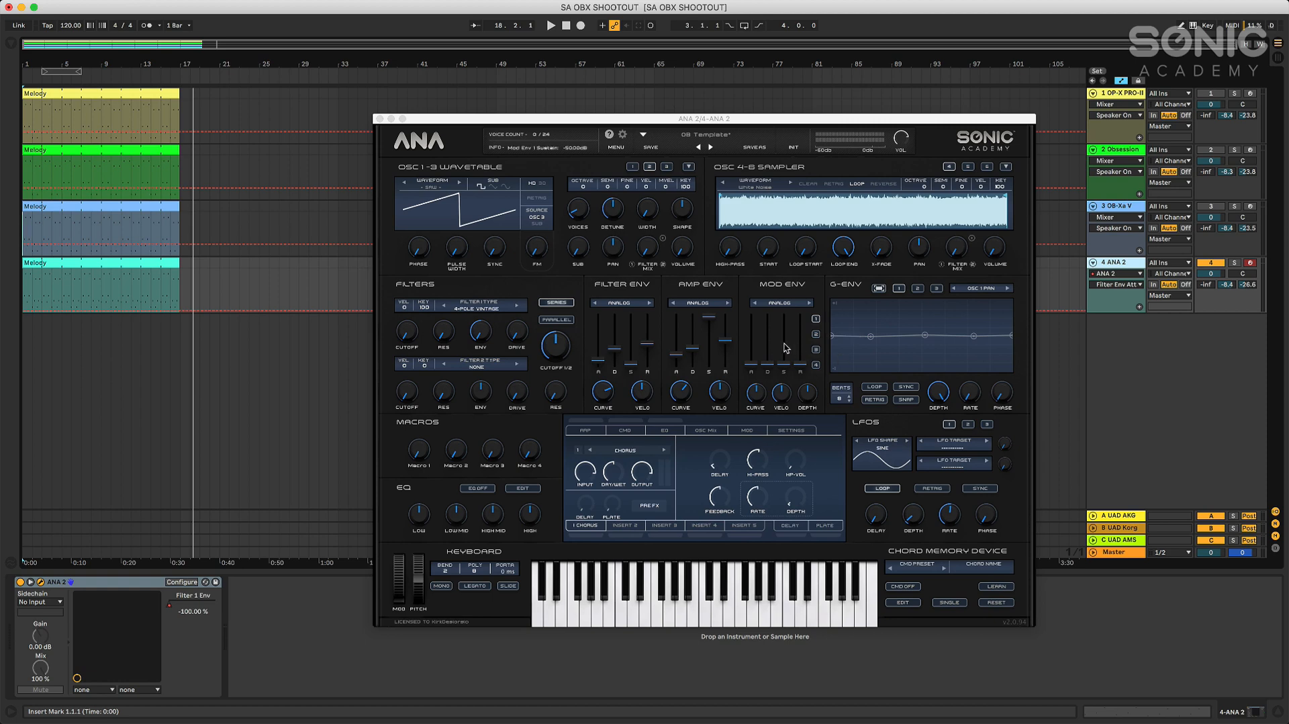
pyautogui.click(379, 118)
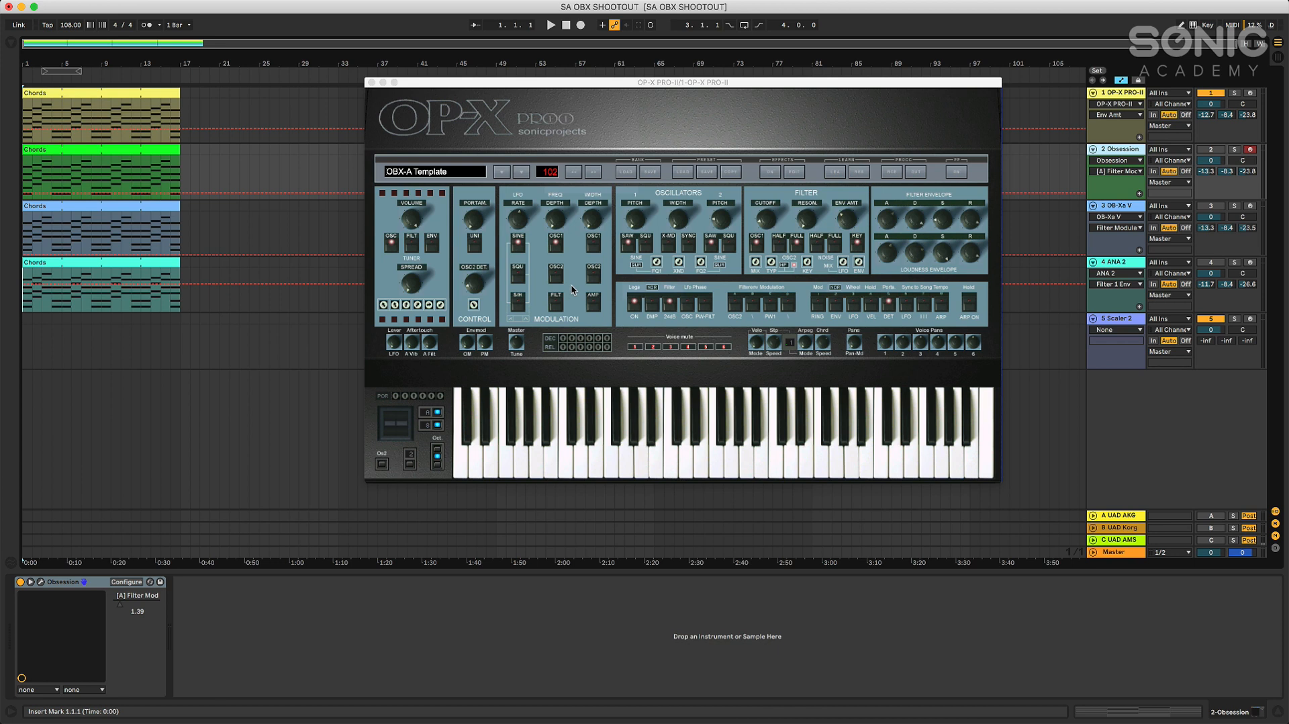
# Select the OP-X PRO-II track, move its synth window slightly down and play its chords clip from the start
pyautogui.click(1123, 94)
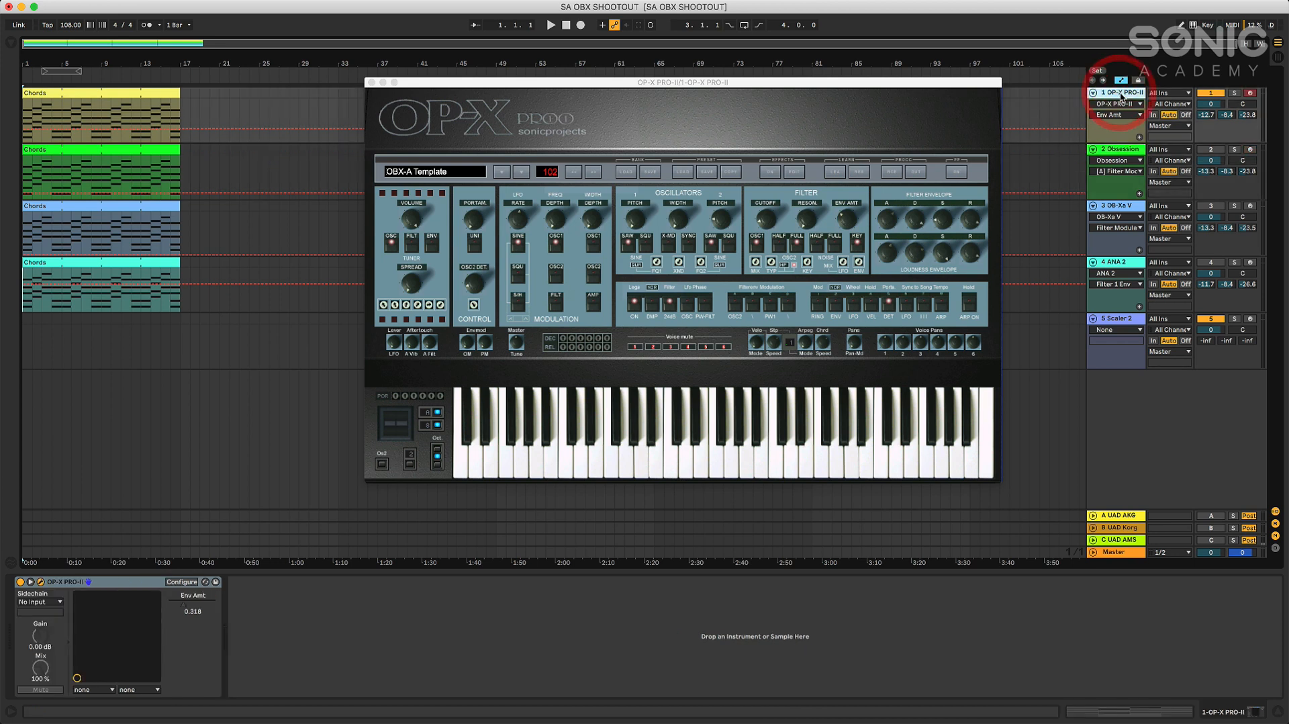
pyautogui.moveTo(703, 84); pyautogui.dragTo(702, 96)
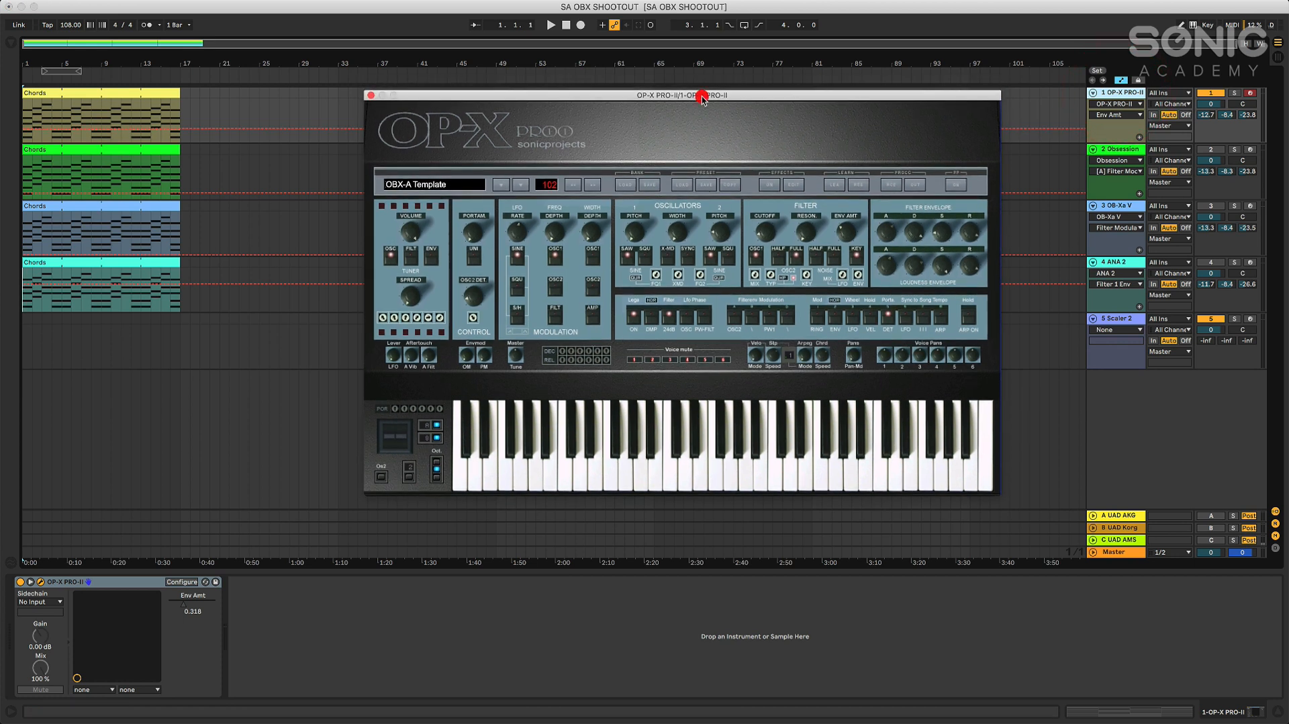
pyautogui.click(565, 28)
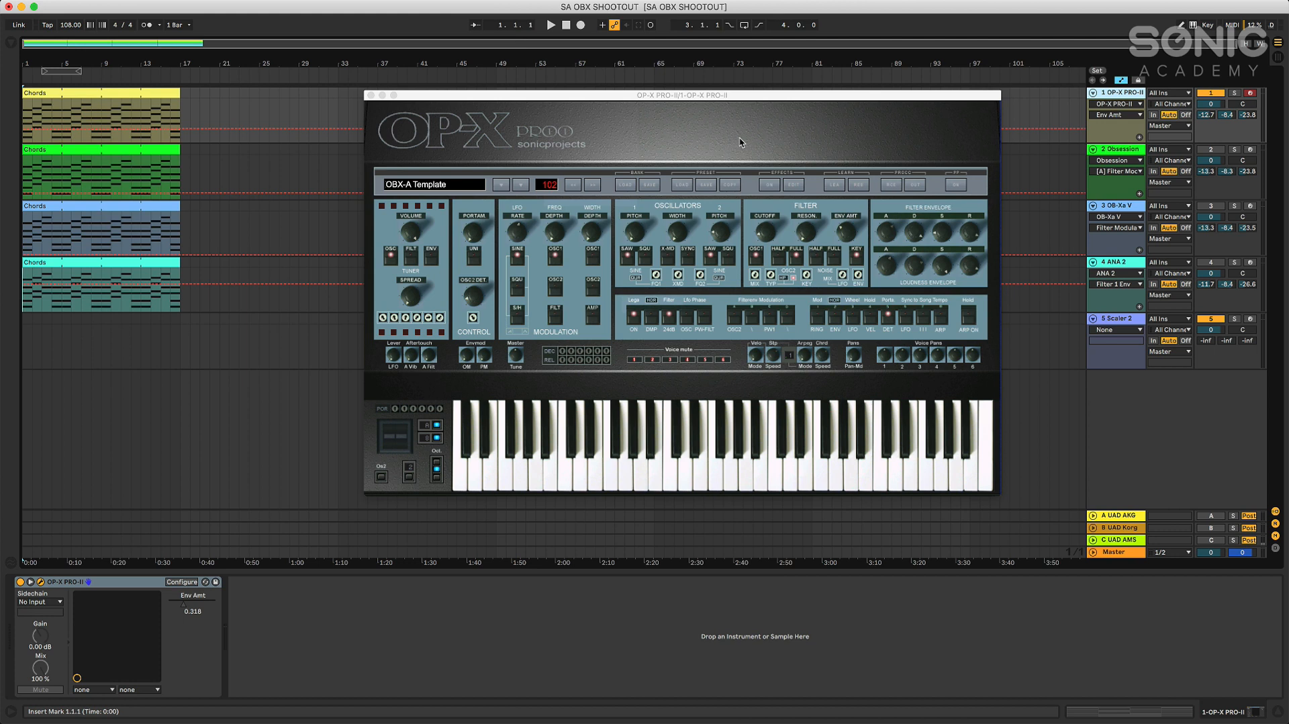
pyautogui.click(551, 25)
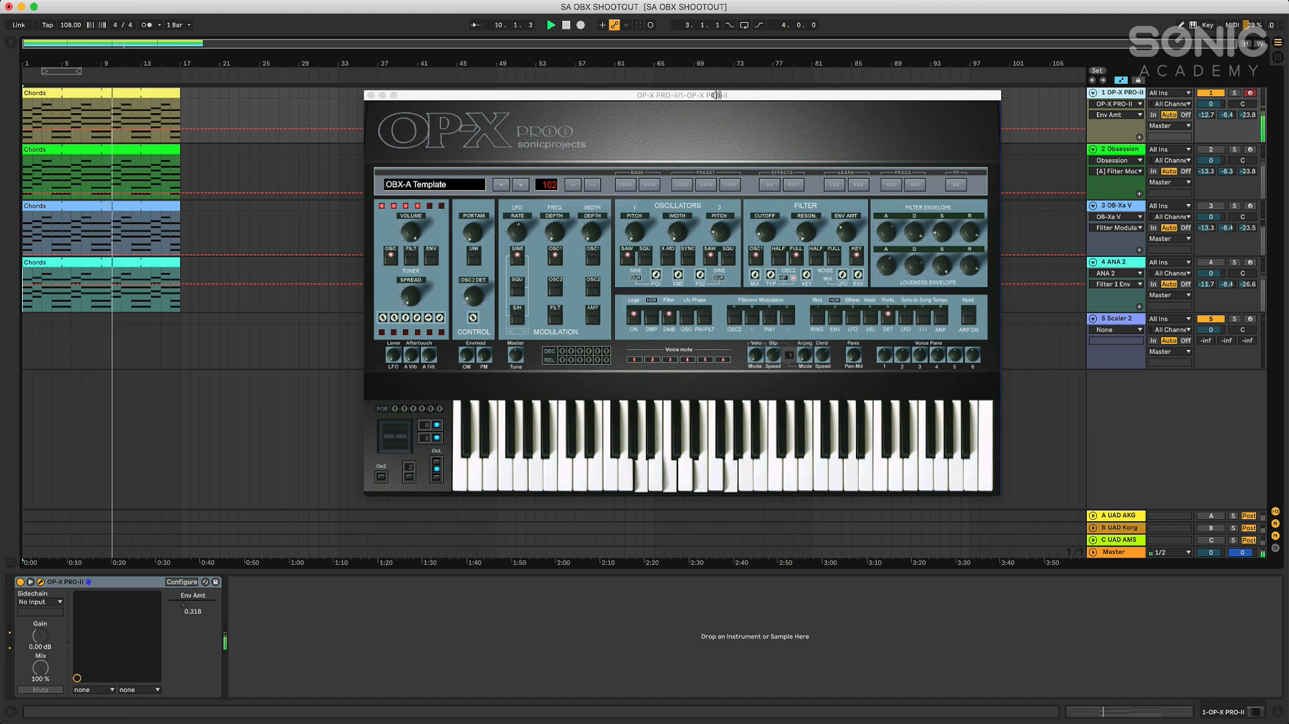
# Raise the OP-X PRO-II filter cutoff while the chords play, stop playback and turn the cutoff back down
pyautogui.click(766, 232)
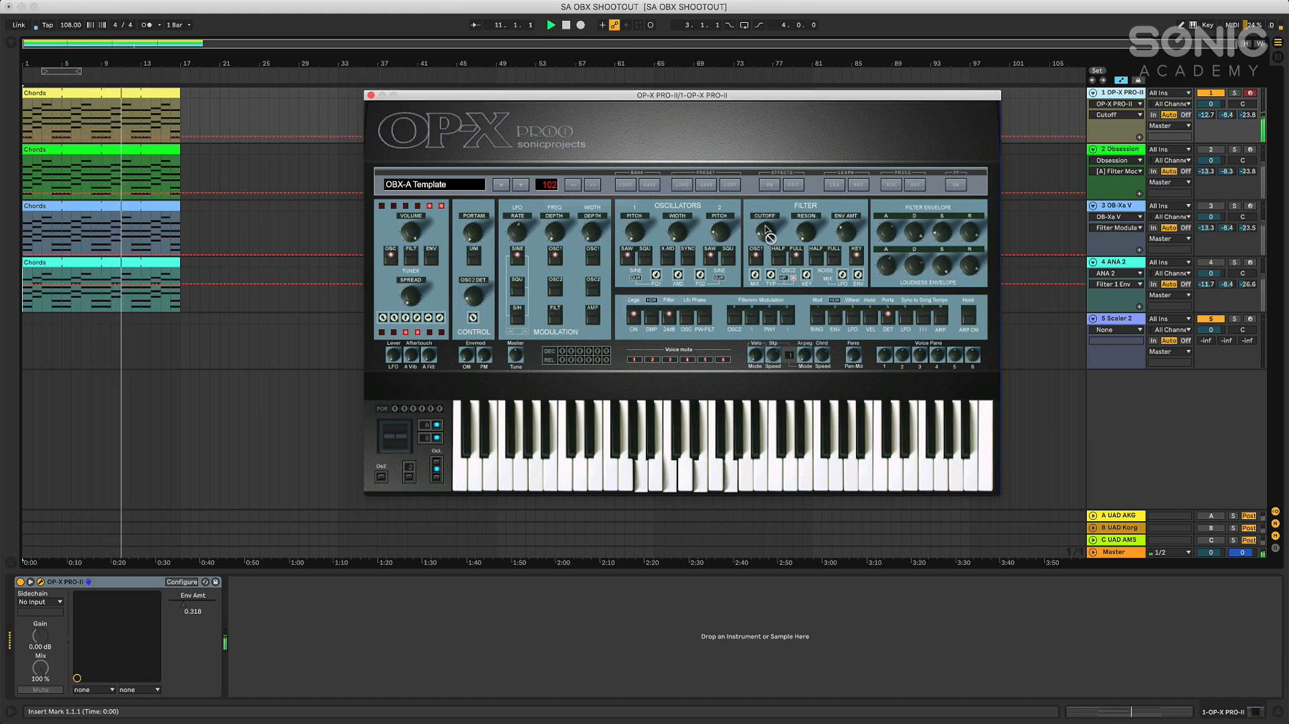
pyautogui.click(766, 231)
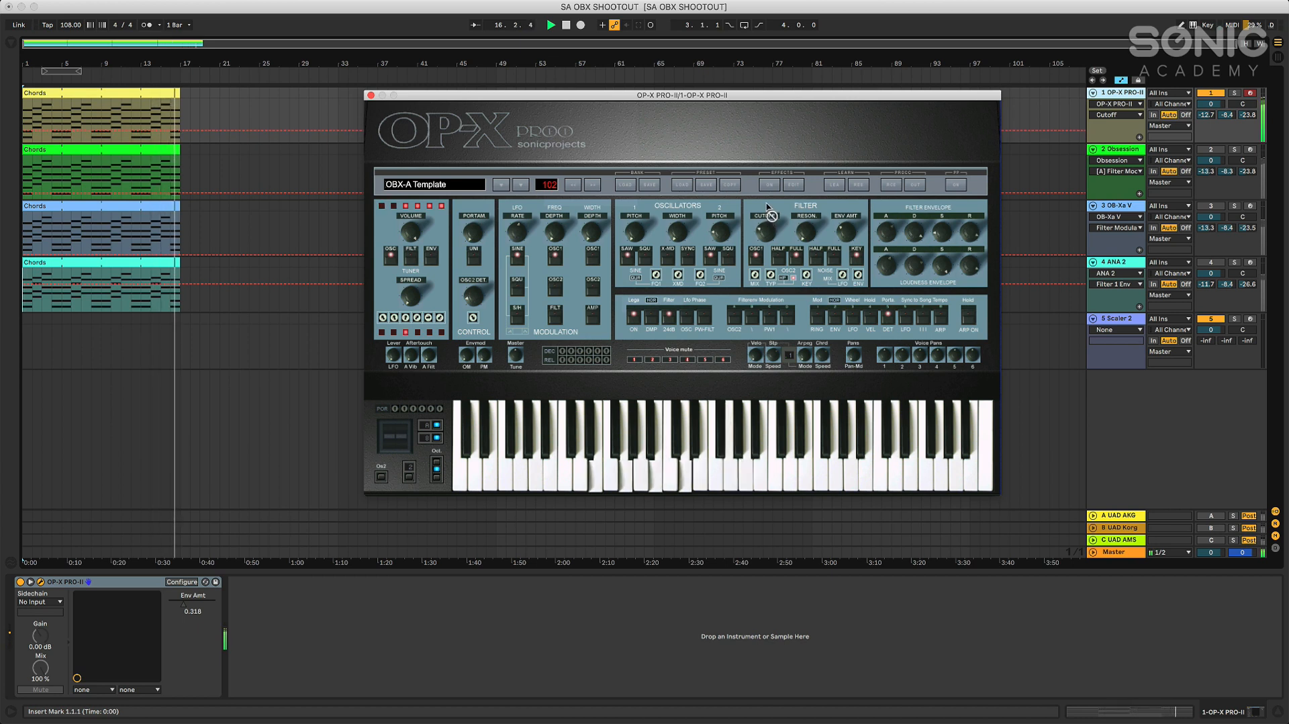
pyautogui.moveTo(766, 204); pyautogui.dragTo(768, 202)
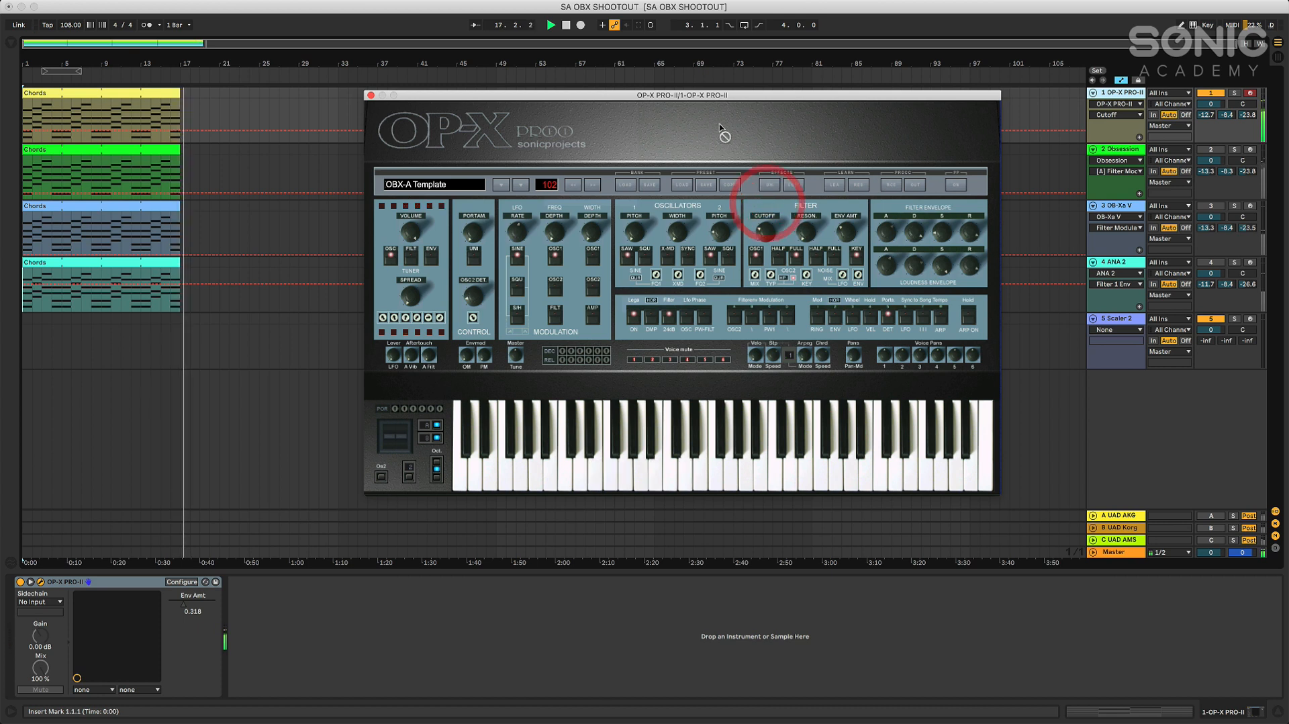
pyautogui.click(566, 26)
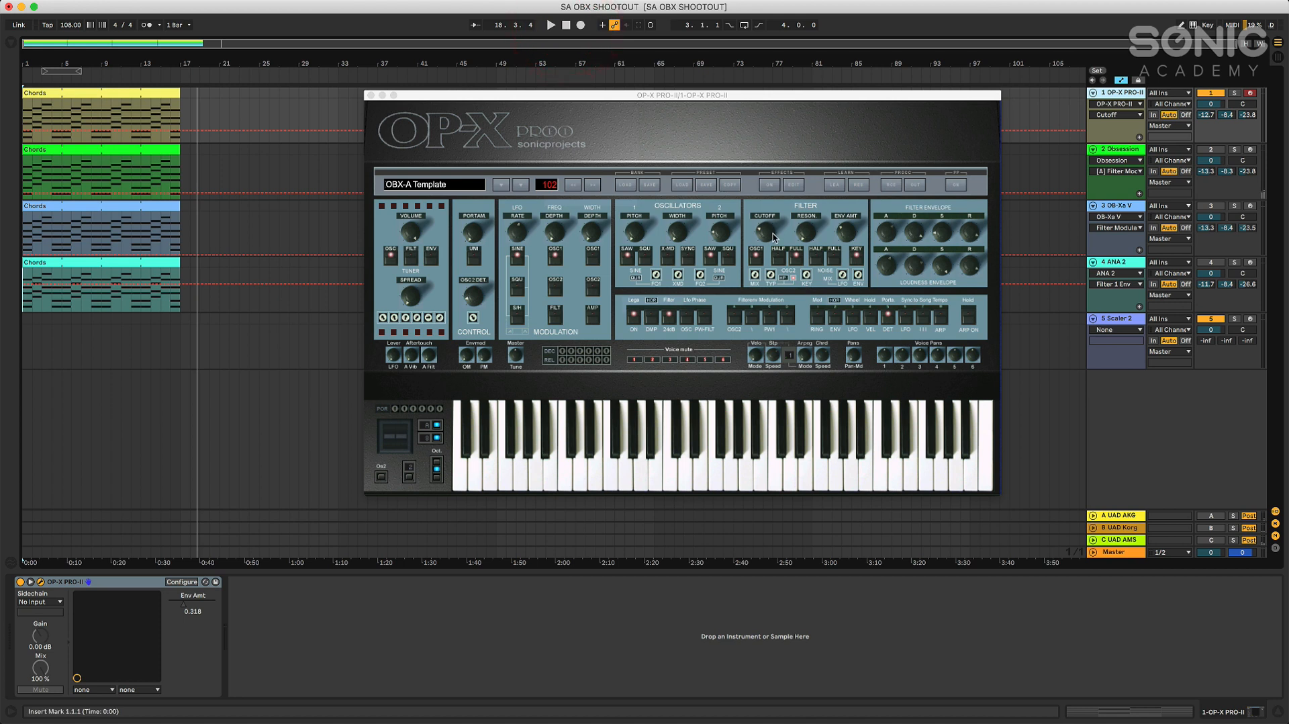
pyautogui.moveTo(766, 232); pyautogui.dragTo(764, 265)
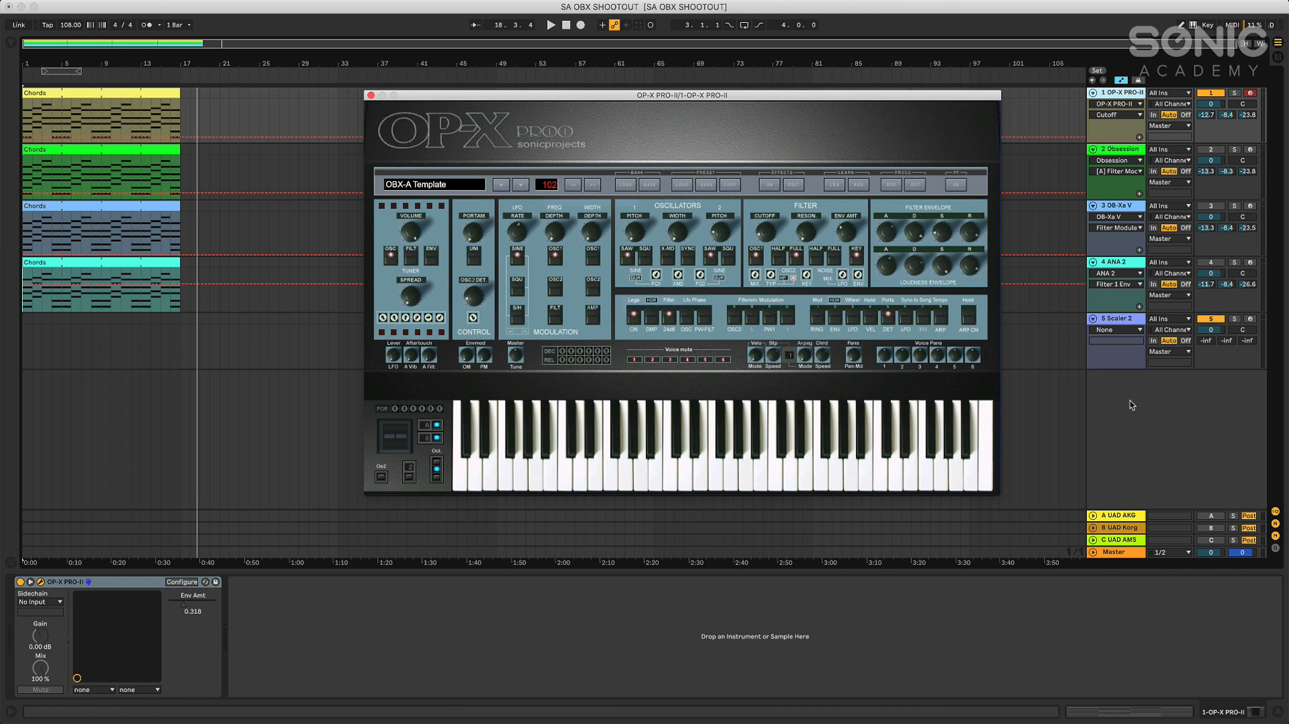
# Switch from the OP-X PRO-II track to the Obsession track, and replace the OP-X window with Obsession's, centred over the arrangement
pyautogui.click(1208, 94)
pyautogui.click(1210, 149)
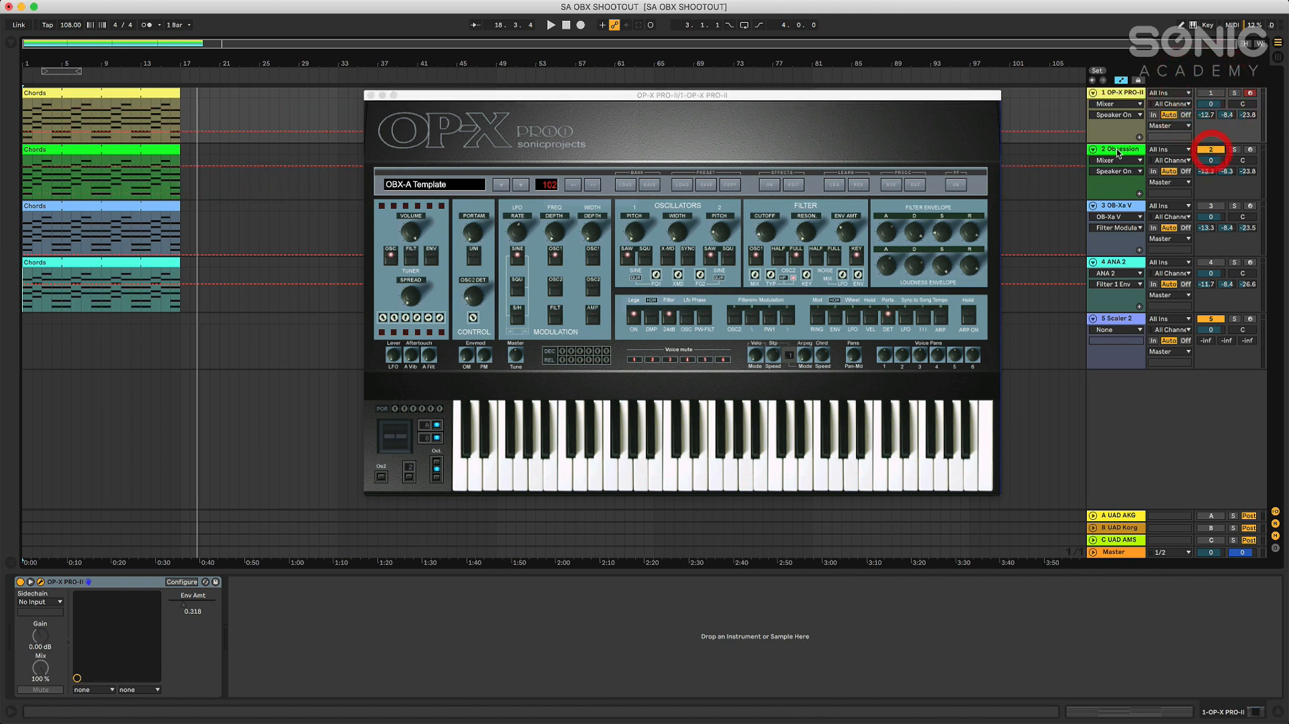
pyautogui.click(1117, 149)
pyautogui.click(371, 95)
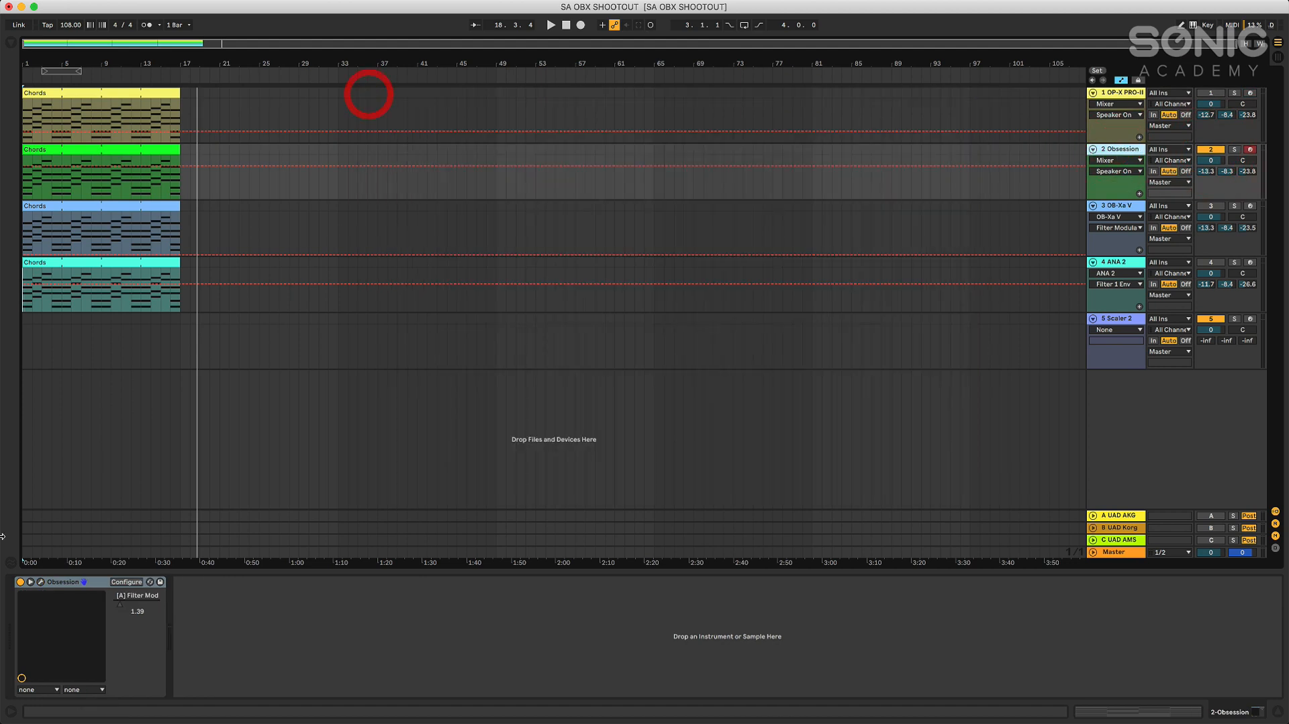
pyautogui.click(41, 583)
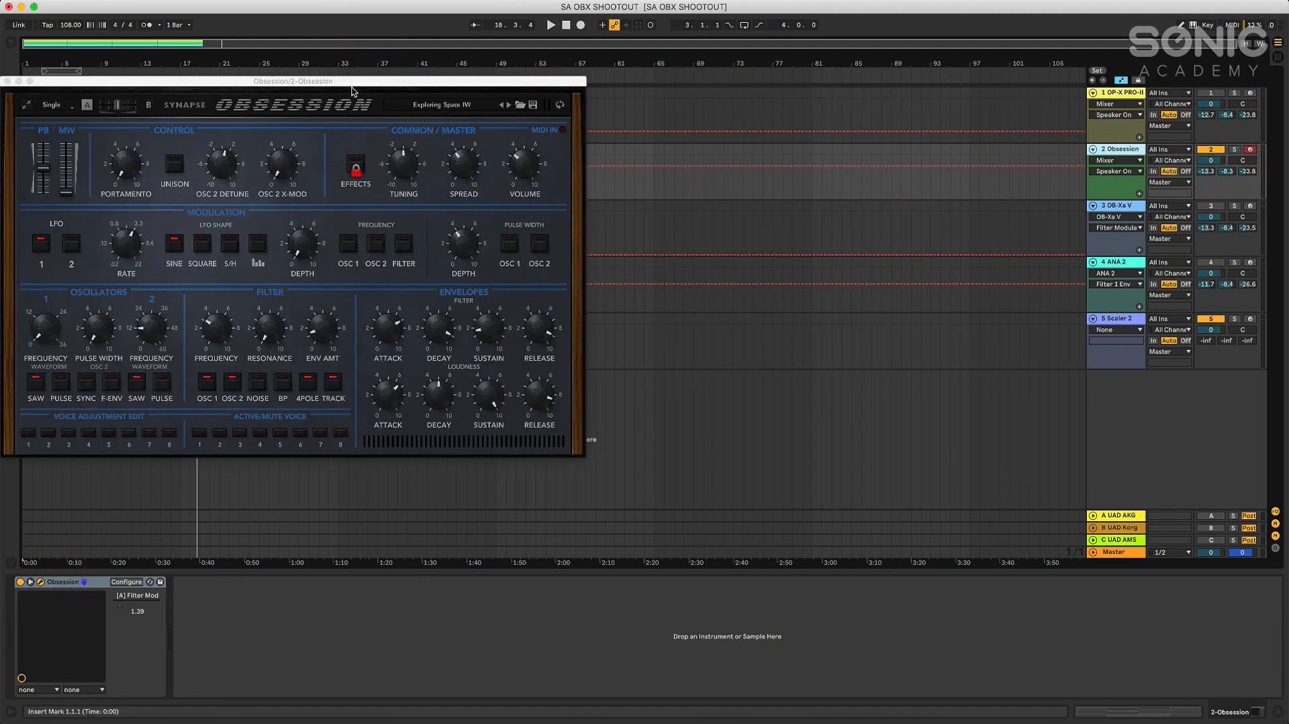
pyautogui.moveTo(376, 84); pyautogui.dragTo(724, 167)
# Play the Obsession chords from the start, raise the filter envelope amount to 2.15 during playback and stop
pyautogui.click(566, 26)
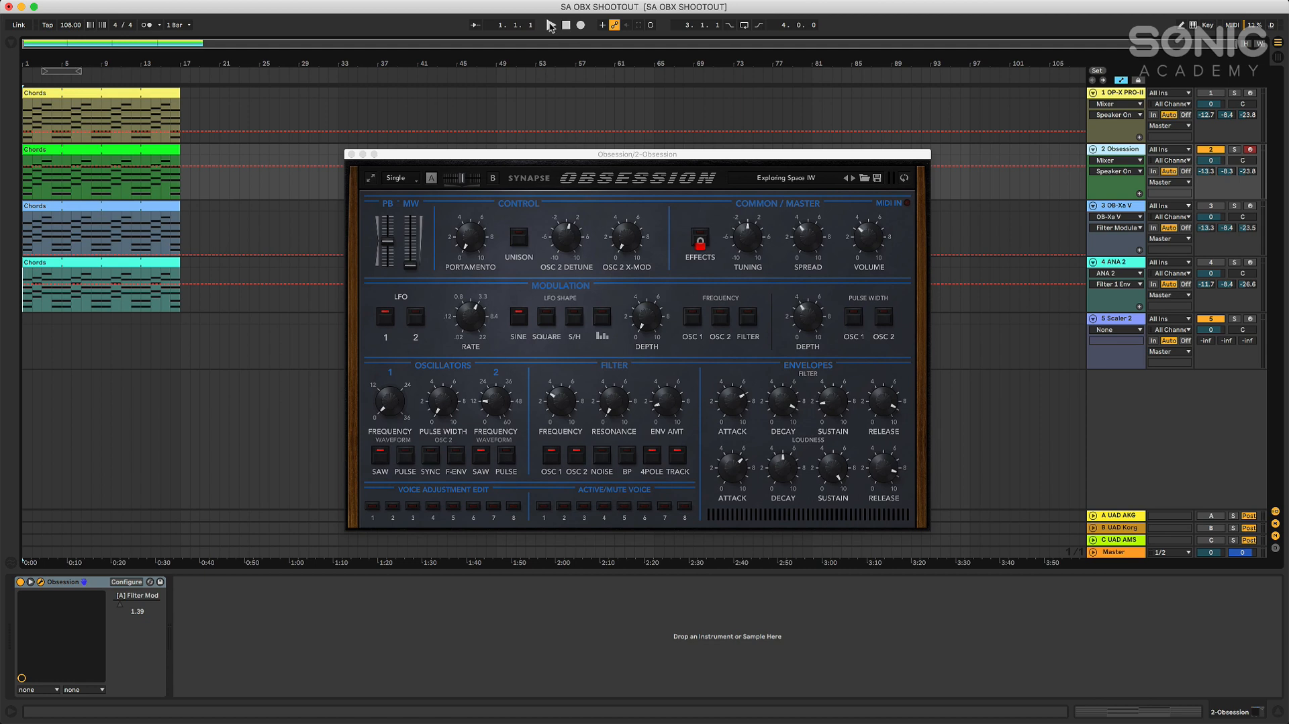
pyautogui.click(551, 26)
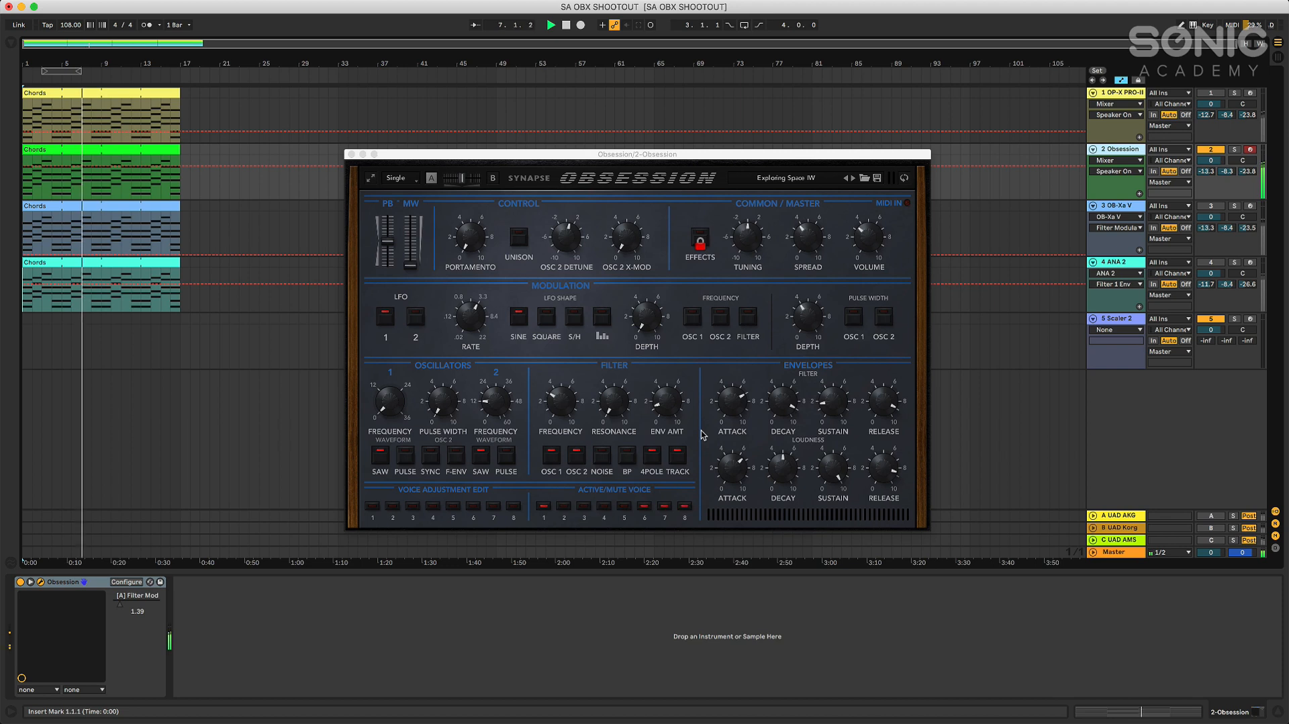
pyautogui.click(667, 406)
pyautogui.moveTo(665, 407); pyautogui.dragTo(668, 403)
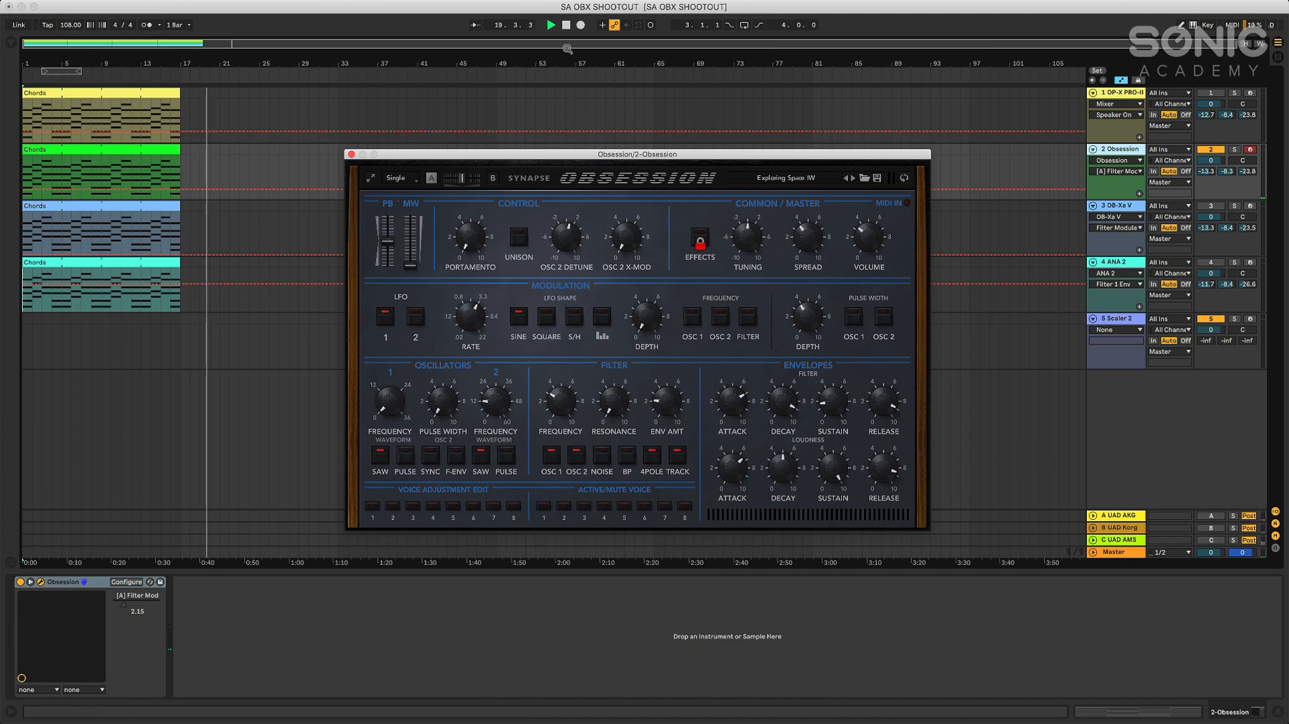
pyautogui.click(566, 25)
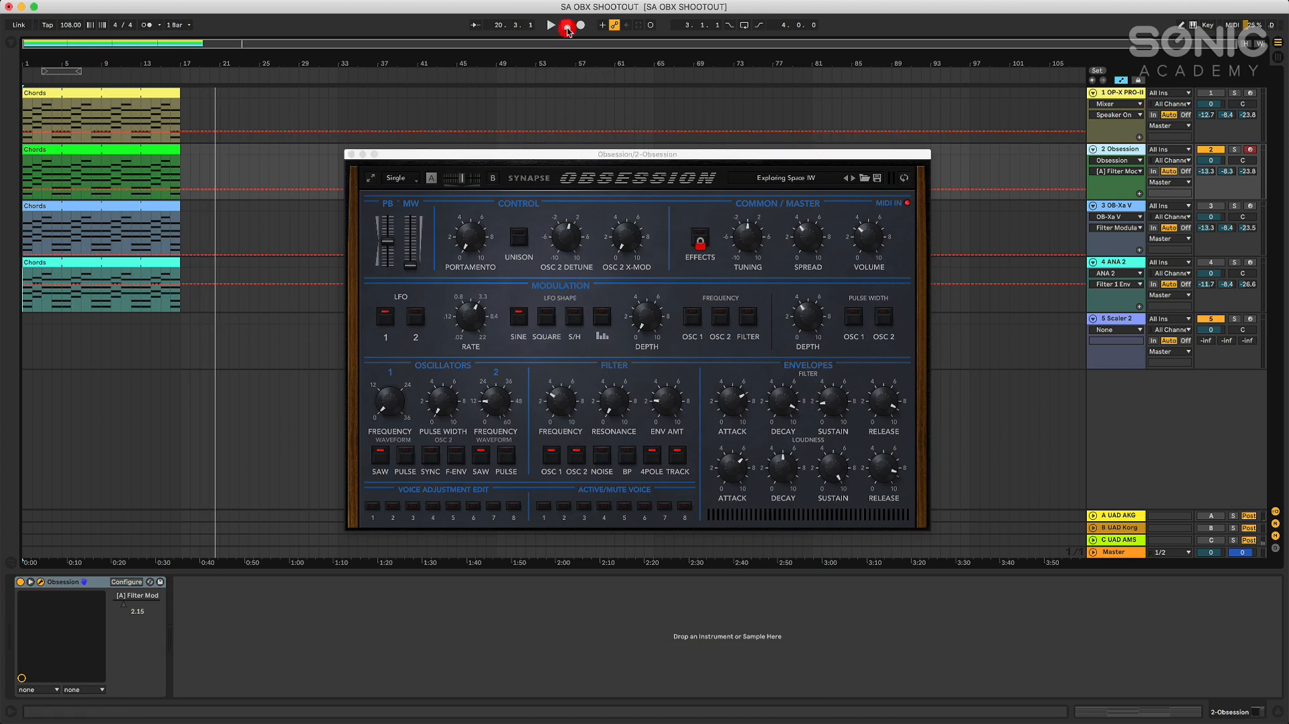
# Look at Obsession's effects and mod matrix page, return to the front panel and examine the LFO depth control
pyautogui.click(904, 178)
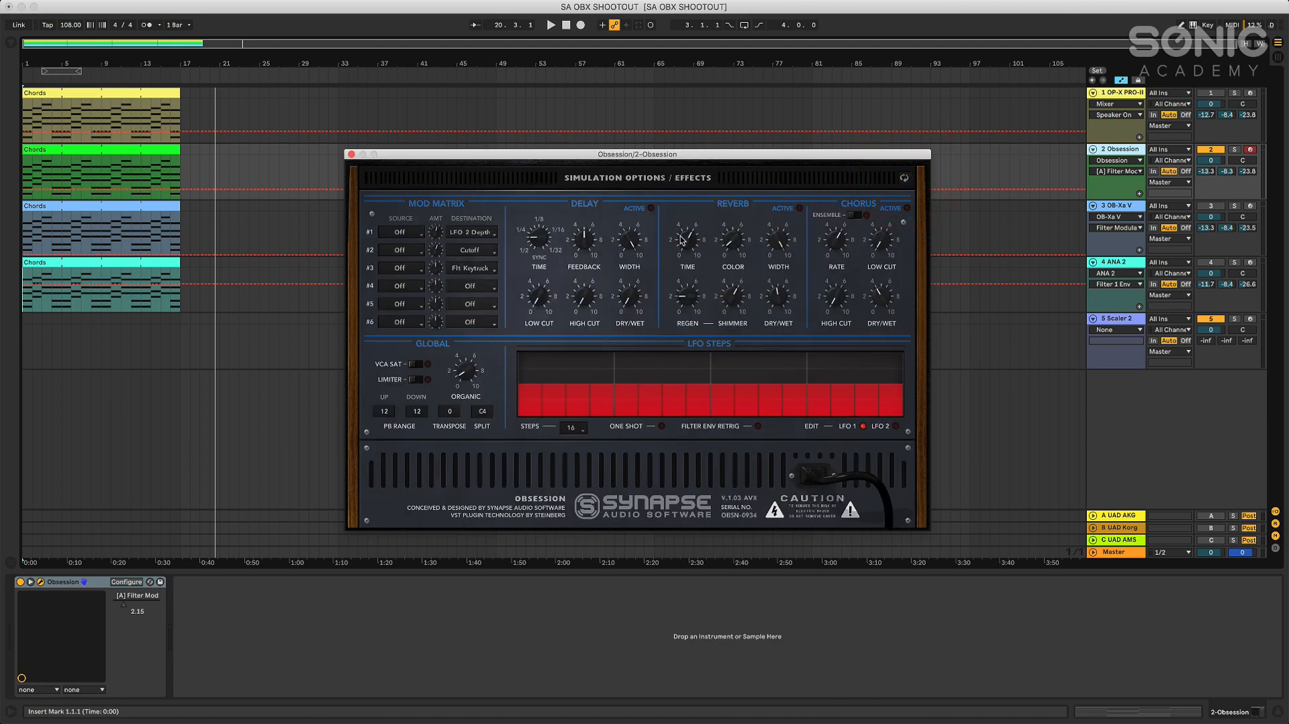
pyautogui.click(905, 179)
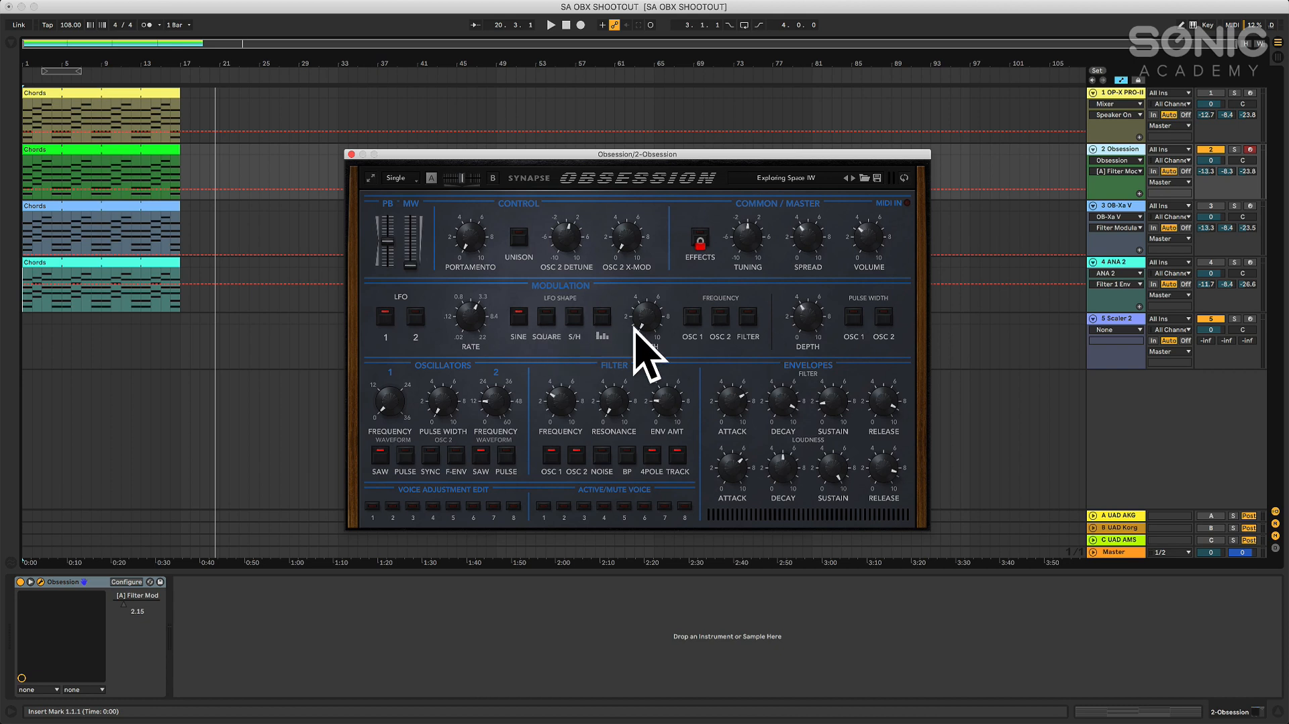
pyautogui.moveTo(648, 323); pyautogui.dragTo(646, 352)
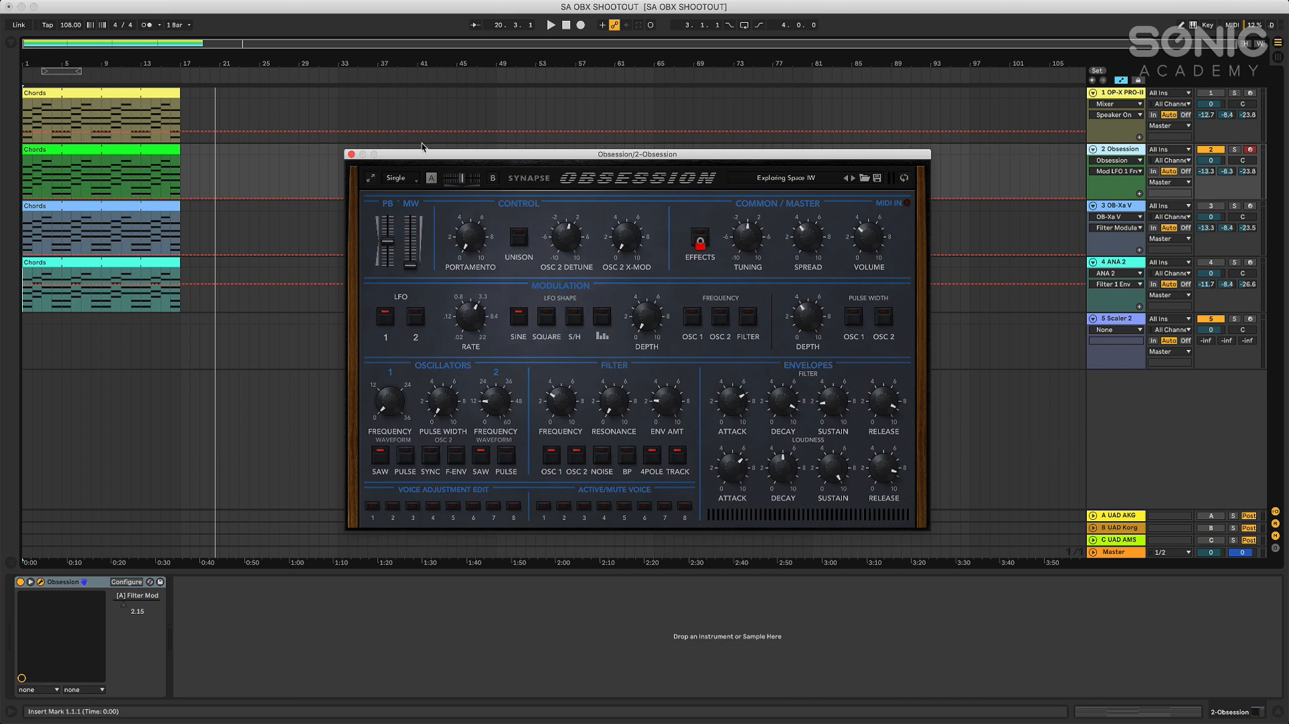
# Switch from the Obsession track to the OB-Xa V track, and replace Obsession's window with OB-Xa V's
pyautogui.click(352, 155)
pyautogui.click(1211, 149)
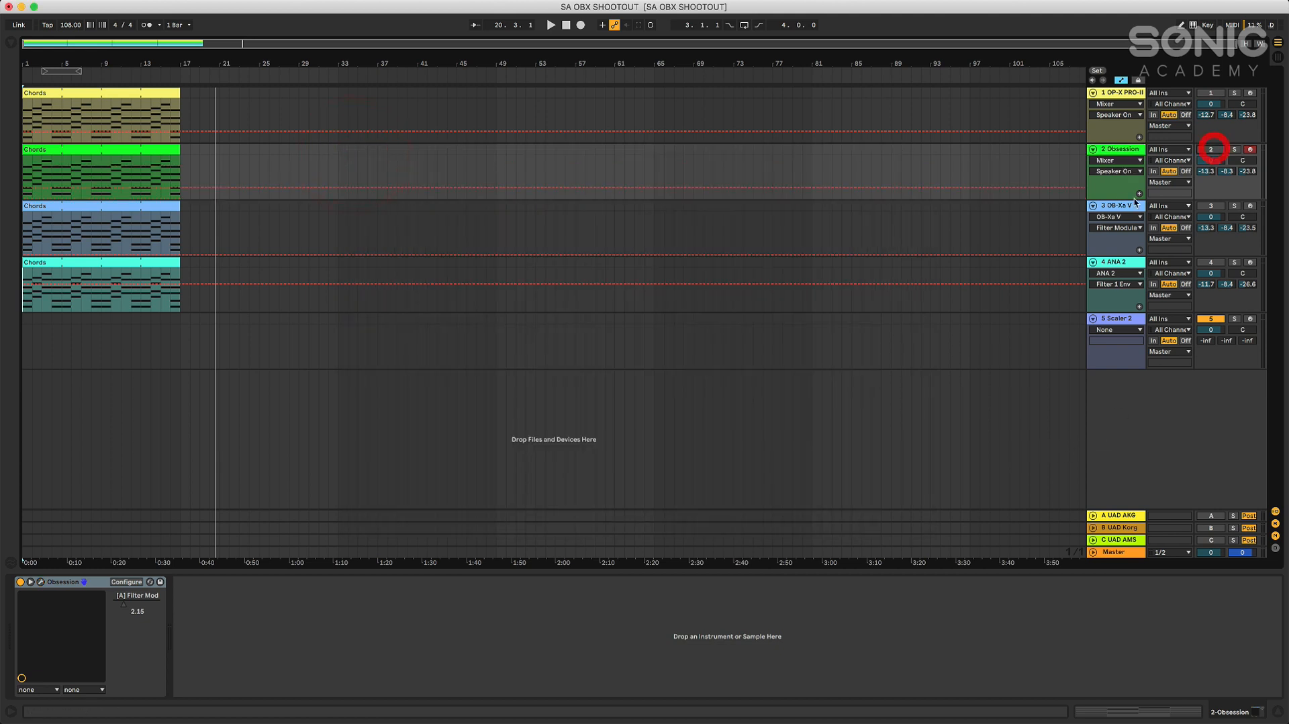
pyautogui.click(1115, 206)
pyautogui.click(1211, 206)
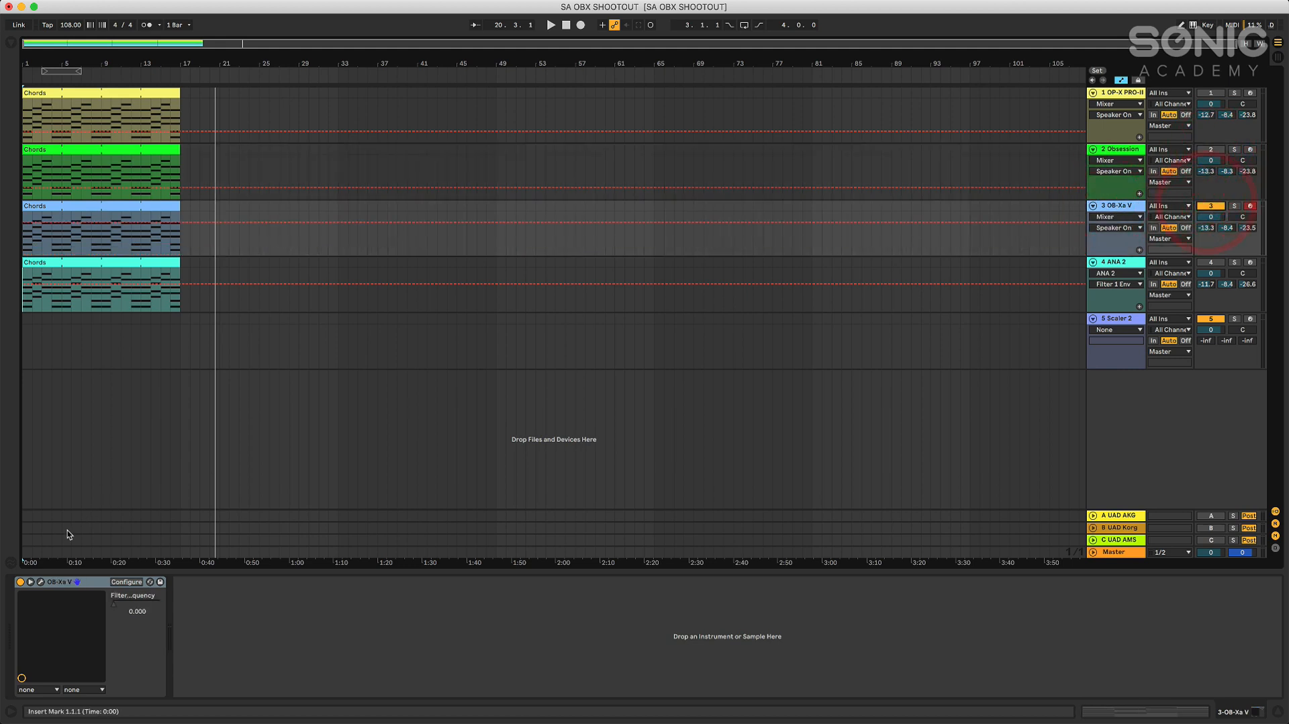
pyautogui.click(39, 582)
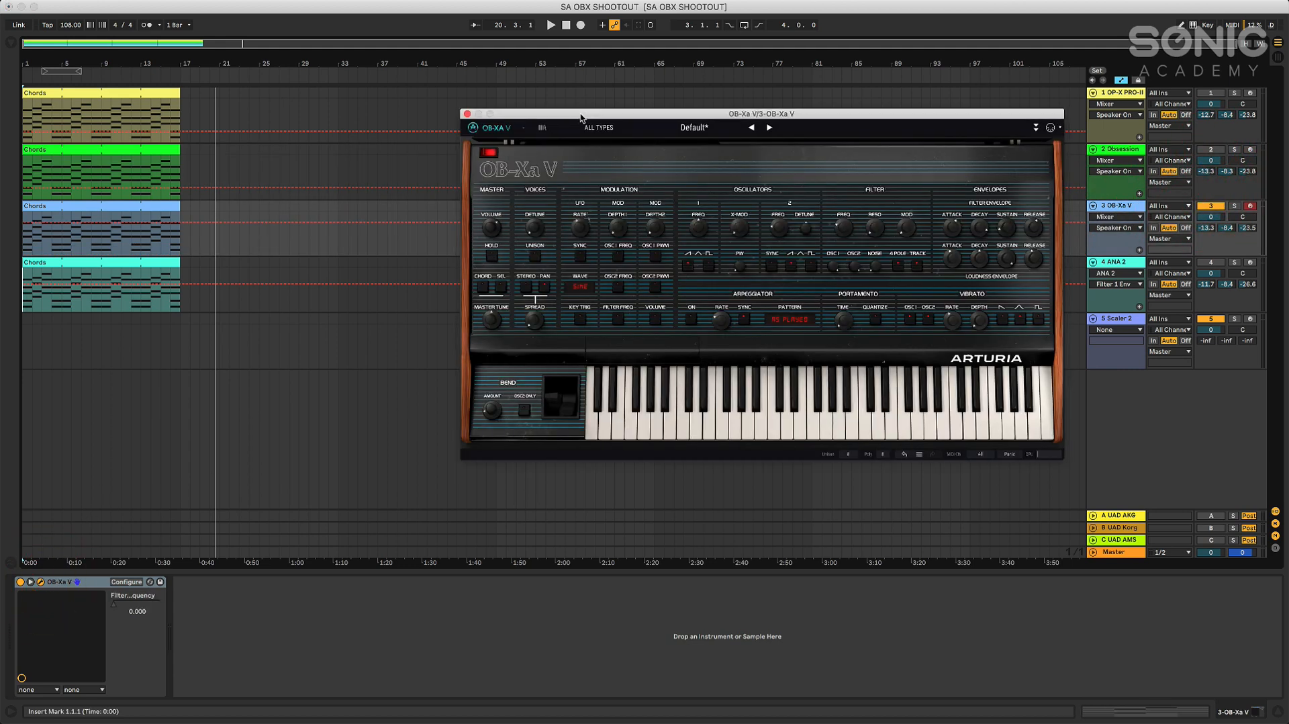
# Play the OB-Xa V chords from the start, raise the filter modulation and nudge oscillator 2's detune during playback, and stop
pyautogui.click(567, 26)
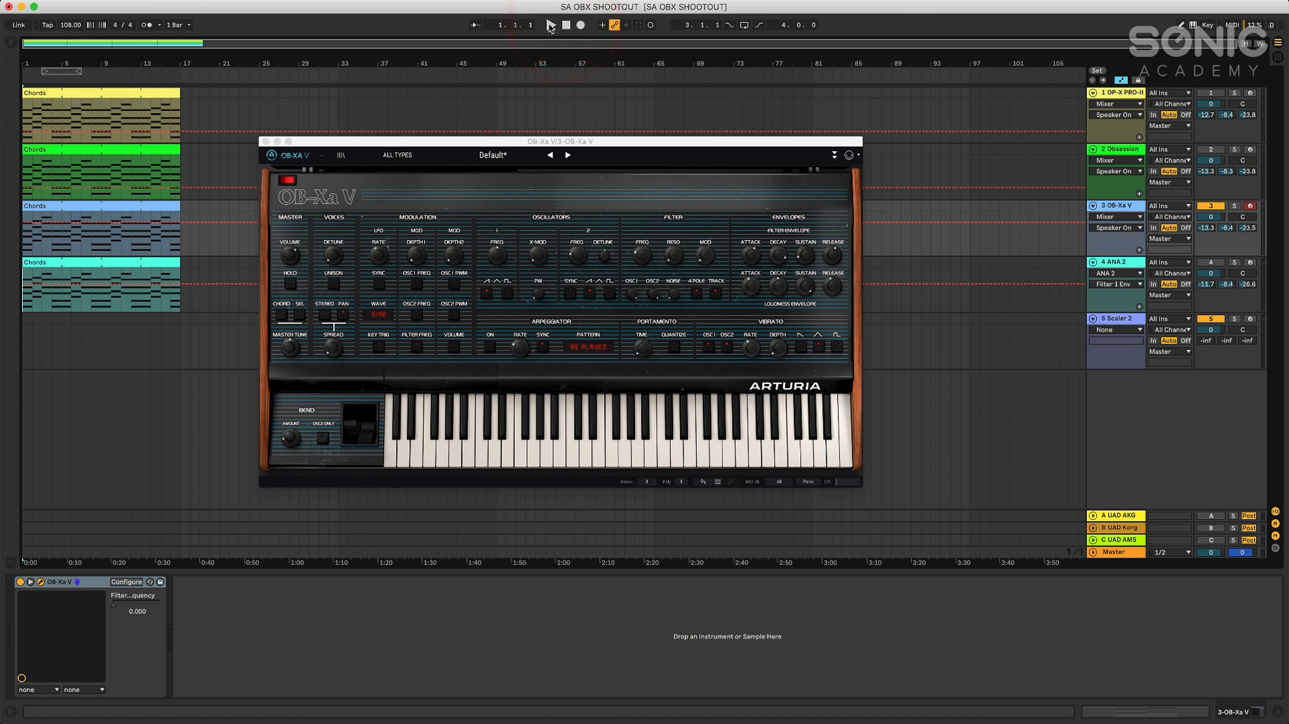
pyautogui.click(551, 25)
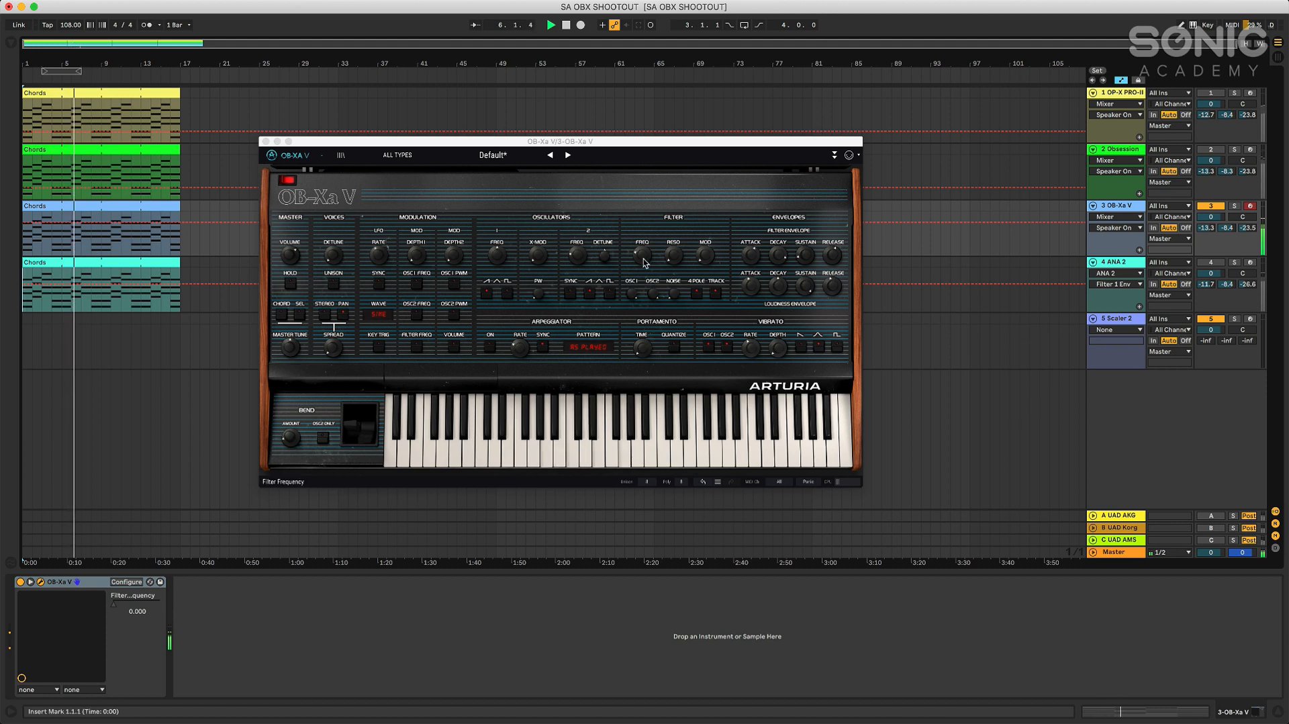
pyautogui.moveTo(706, 261)
pyautogui.moveTo(706, 260); pyautogui.dragTo(706, 248)
pyautogui.moveTo(605, 256); pyautogui.dragTo(605, 254)
pyautogui.moveTo(705, 255); pyautogui.dragTo(705, 238)
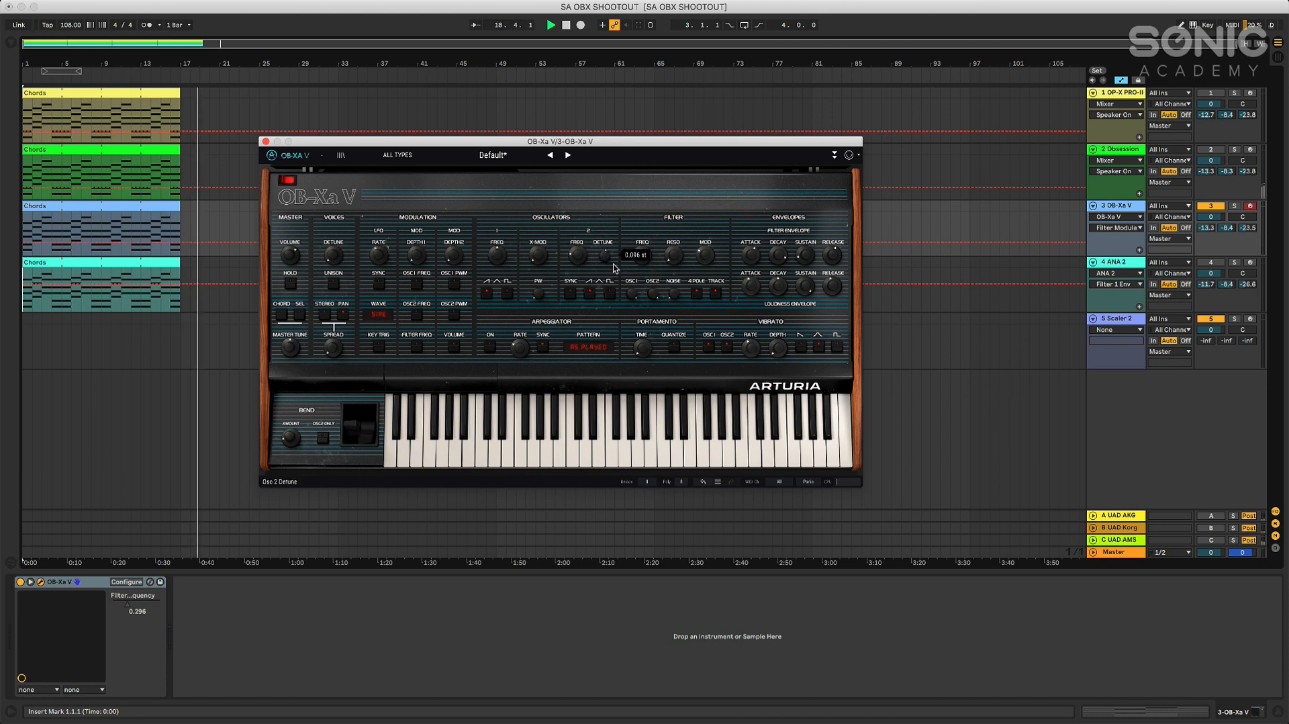
pyautogui.click(566, 25)
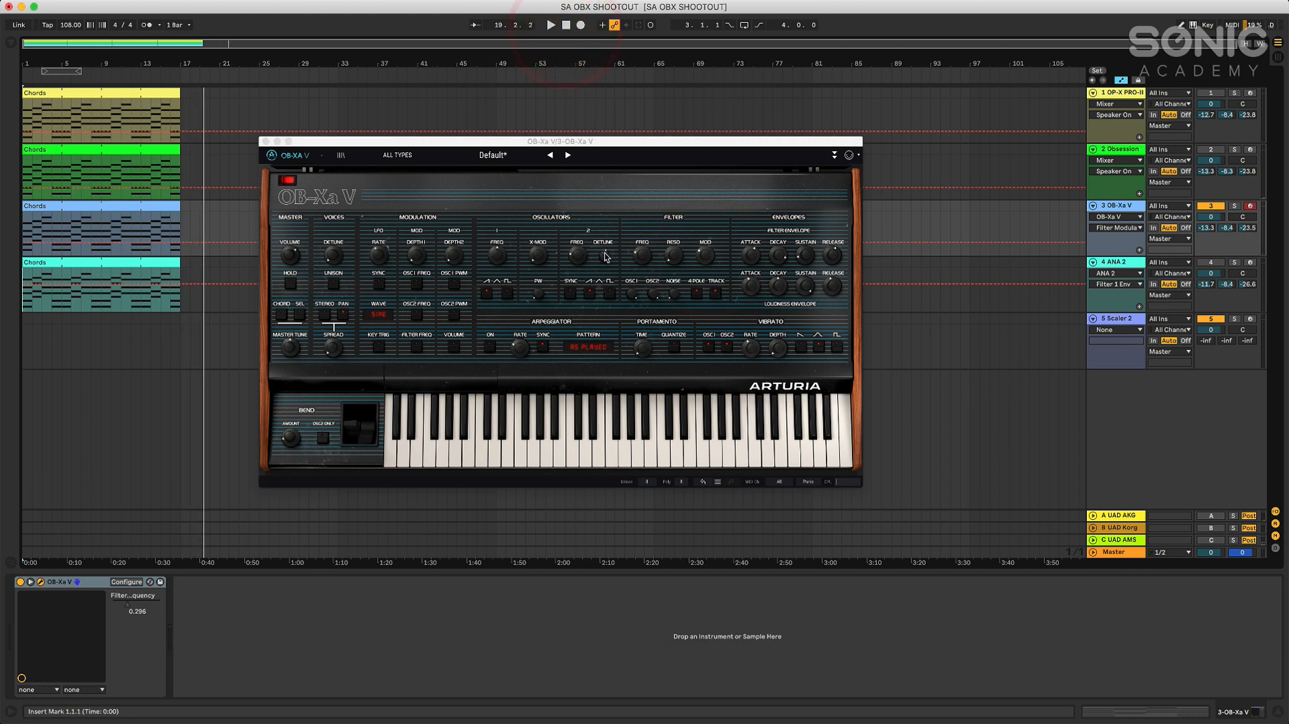
# Switch from the OB-Xa V track to the ANA 2 track, and replace OB-Xa V's window with ANA 2's
pyautogui.moveTo(607, 259)
pyautogui.click(1112, 149)
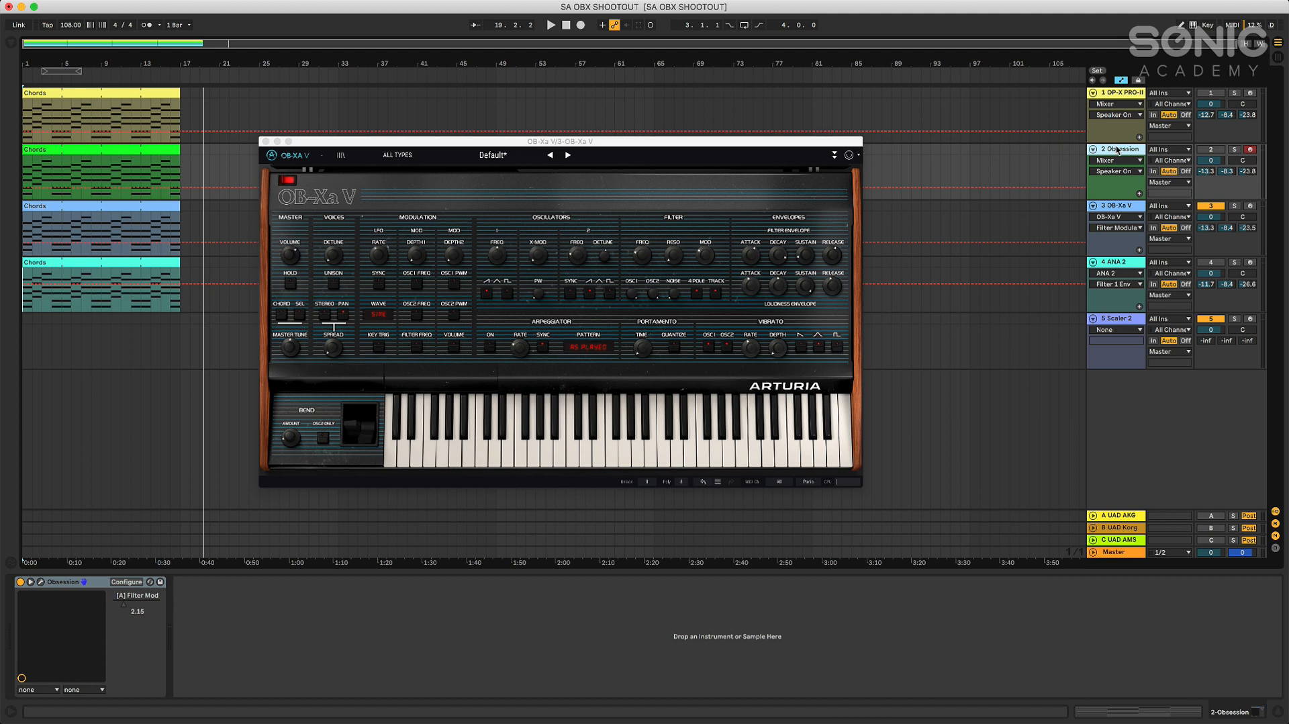
pyautogui.click(266, 142)
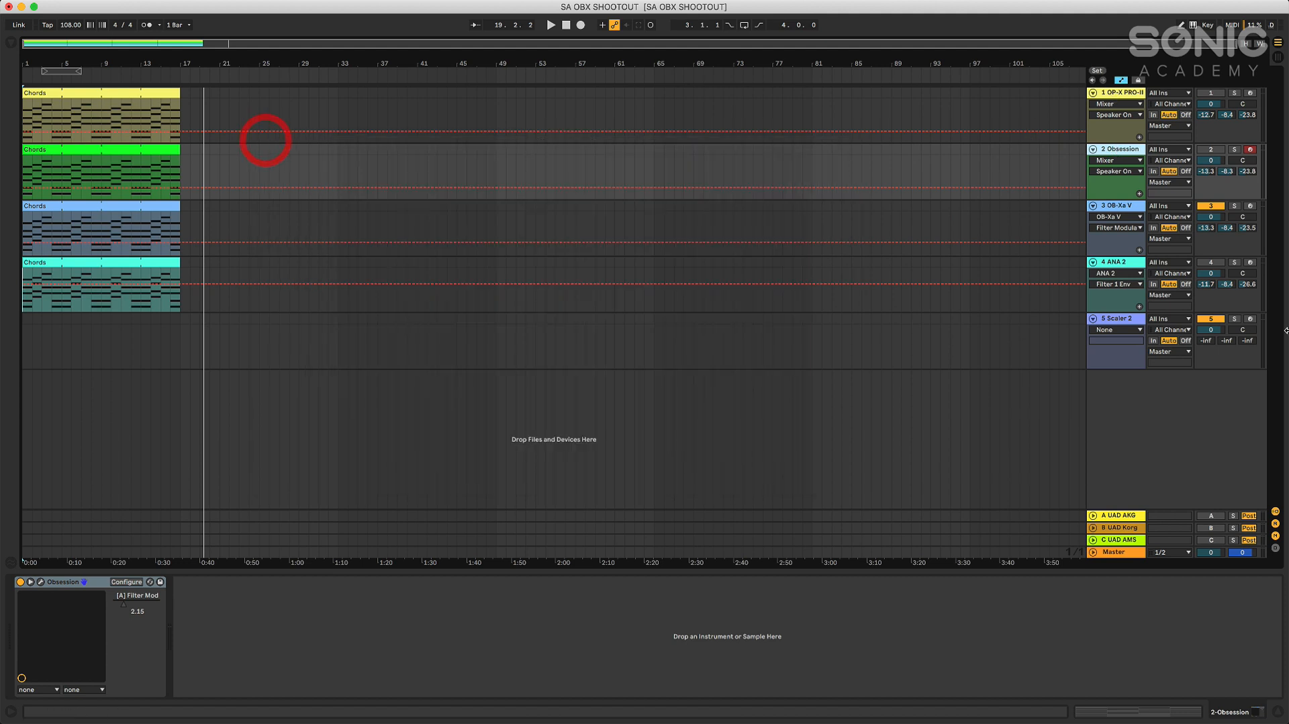
pyautogui.click(1213, 205)
pyautogui.click(1209, 263)
pyautogui.click(1117, 264)
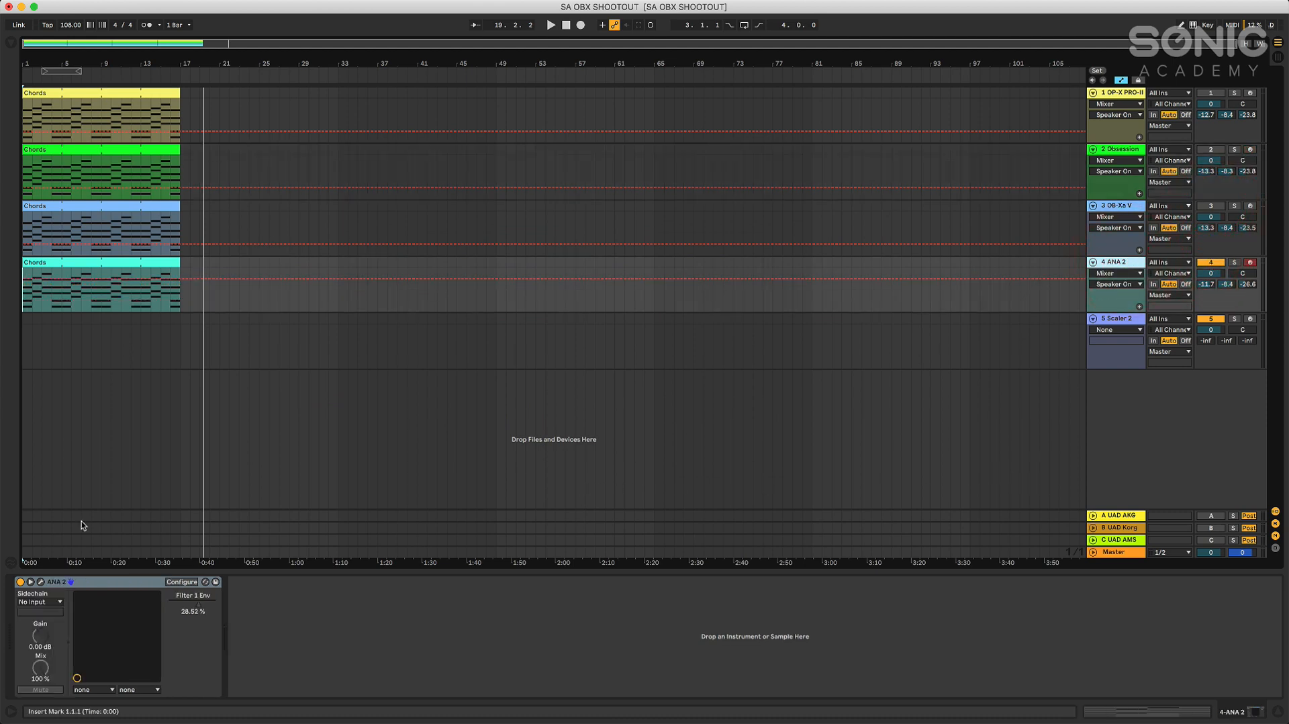
pyautogui.click(40, 582)
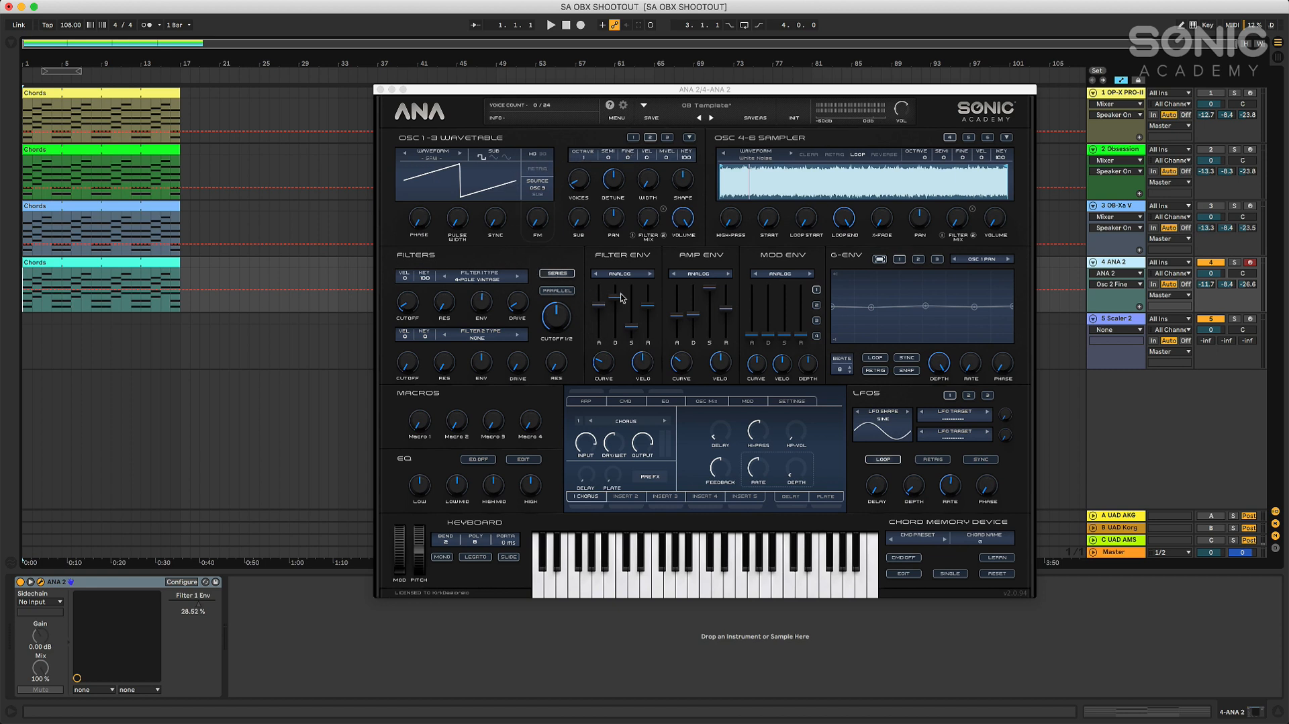
# Check the attack and curve settings of ANA 2's filter and amp envelopes
pyautogui.click(603, 363)
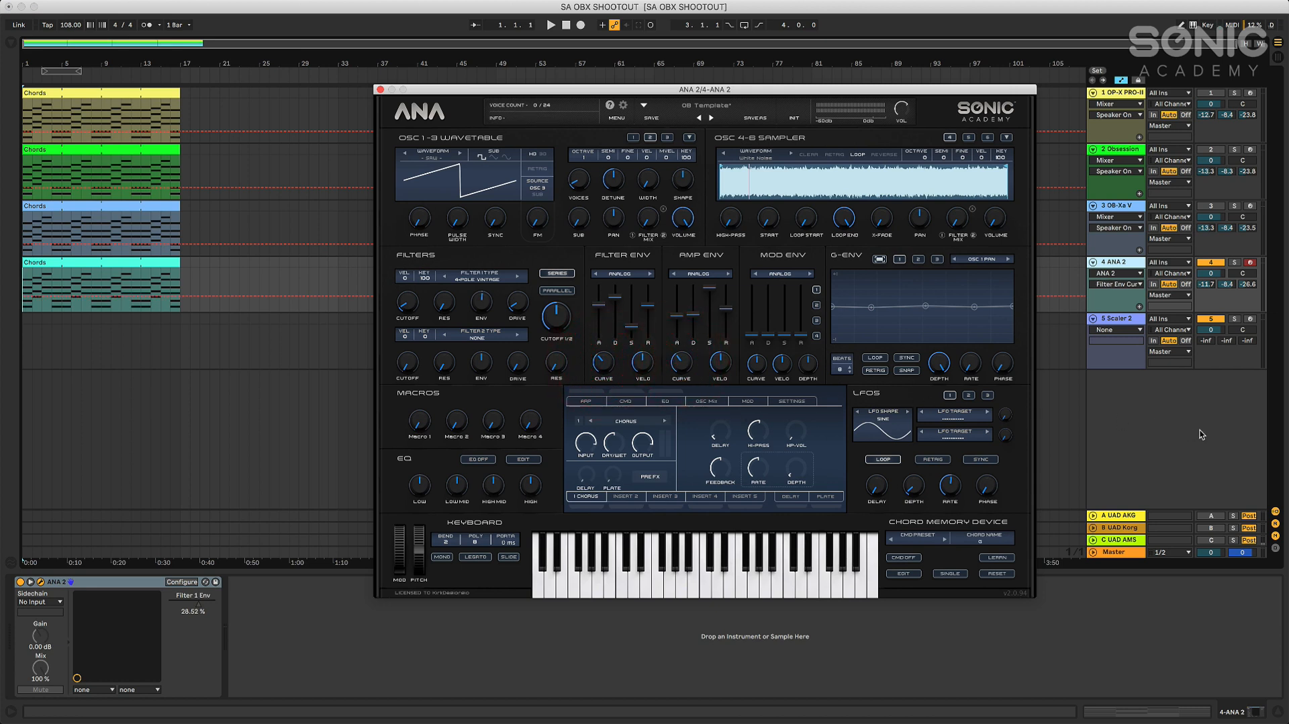
pyautogui.click(550, 26)
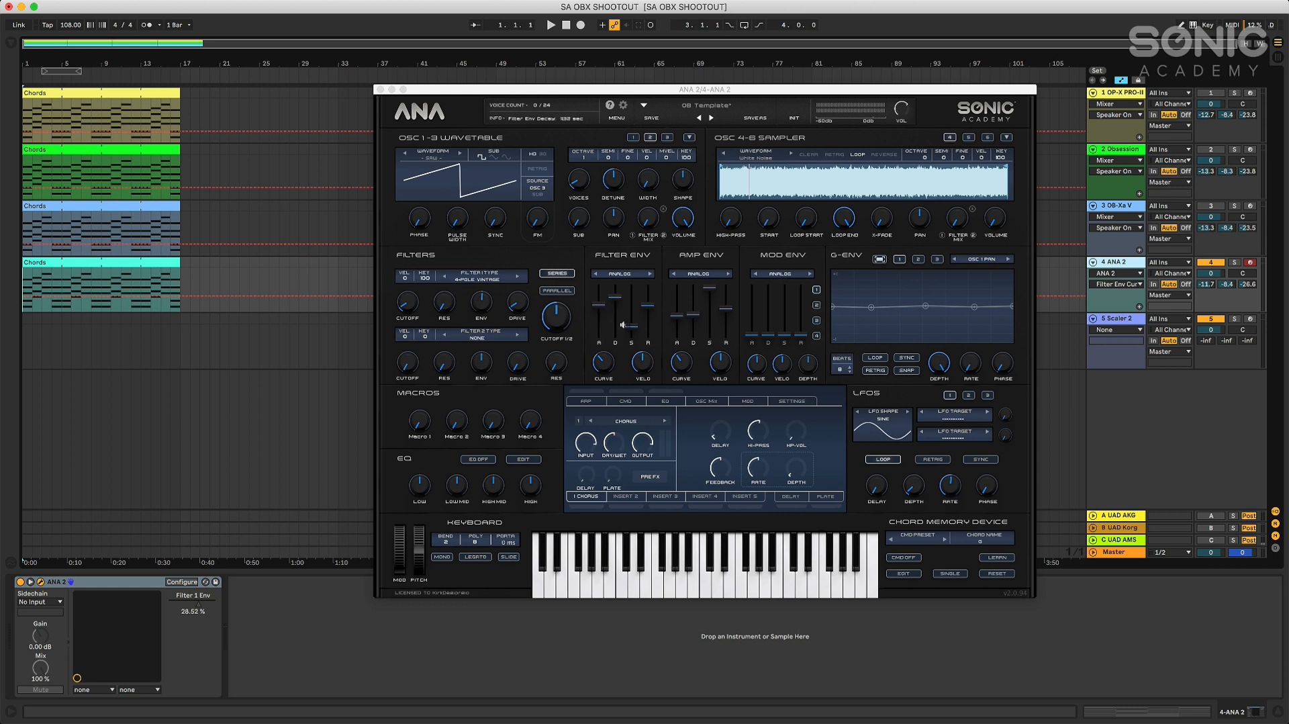
pyautogui.click(566, 25)
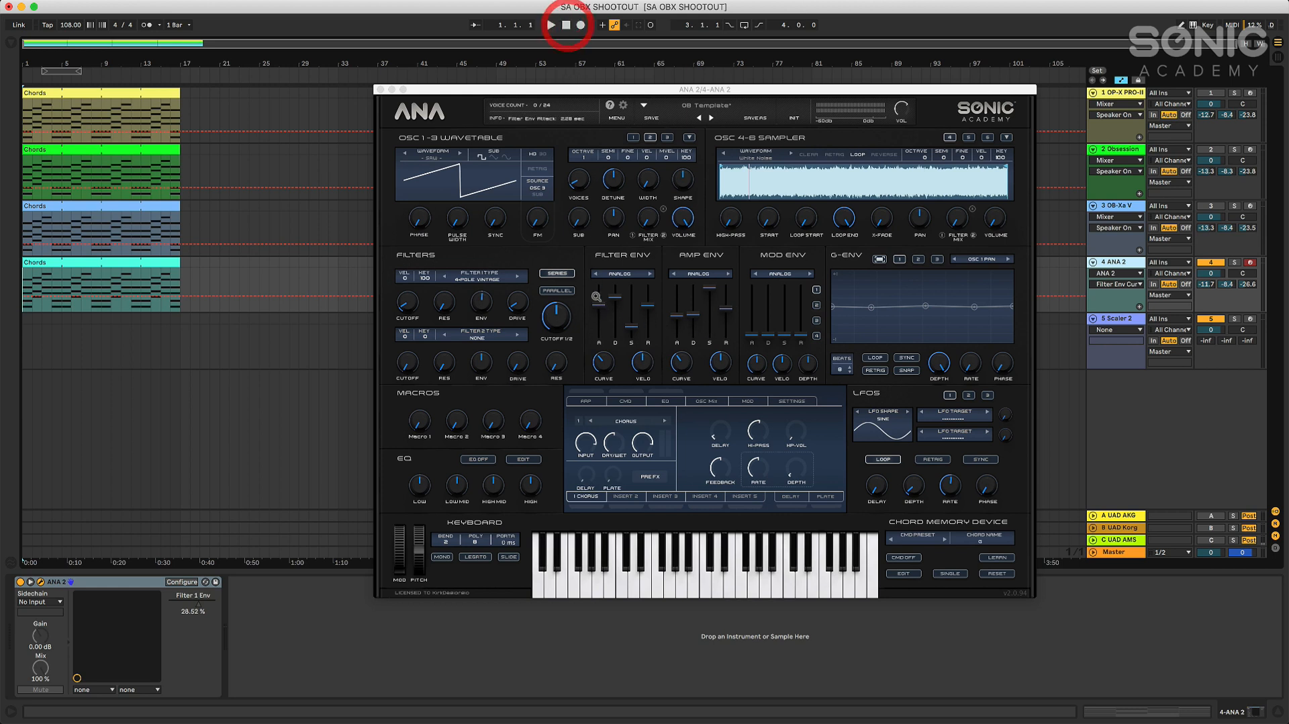
pyautogui.click(598, 304)
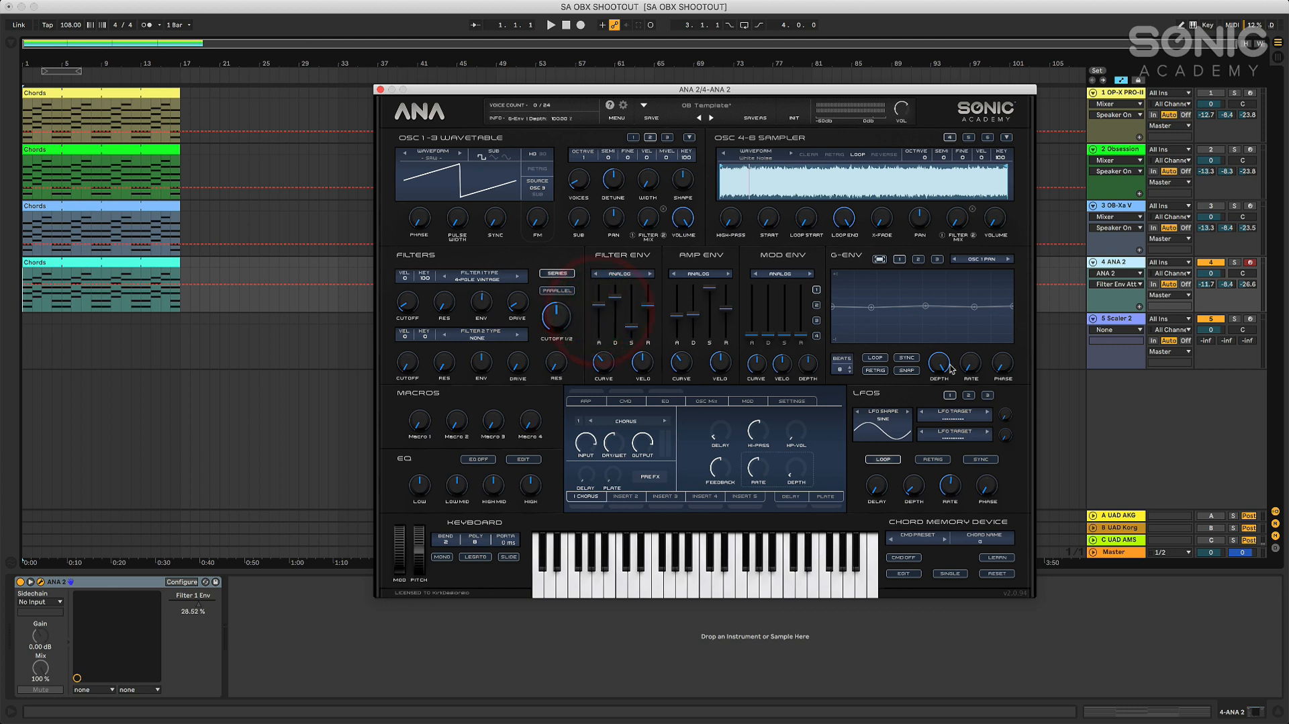
pyautogui.click(602, 345)
pyautogui.click(680, 348)
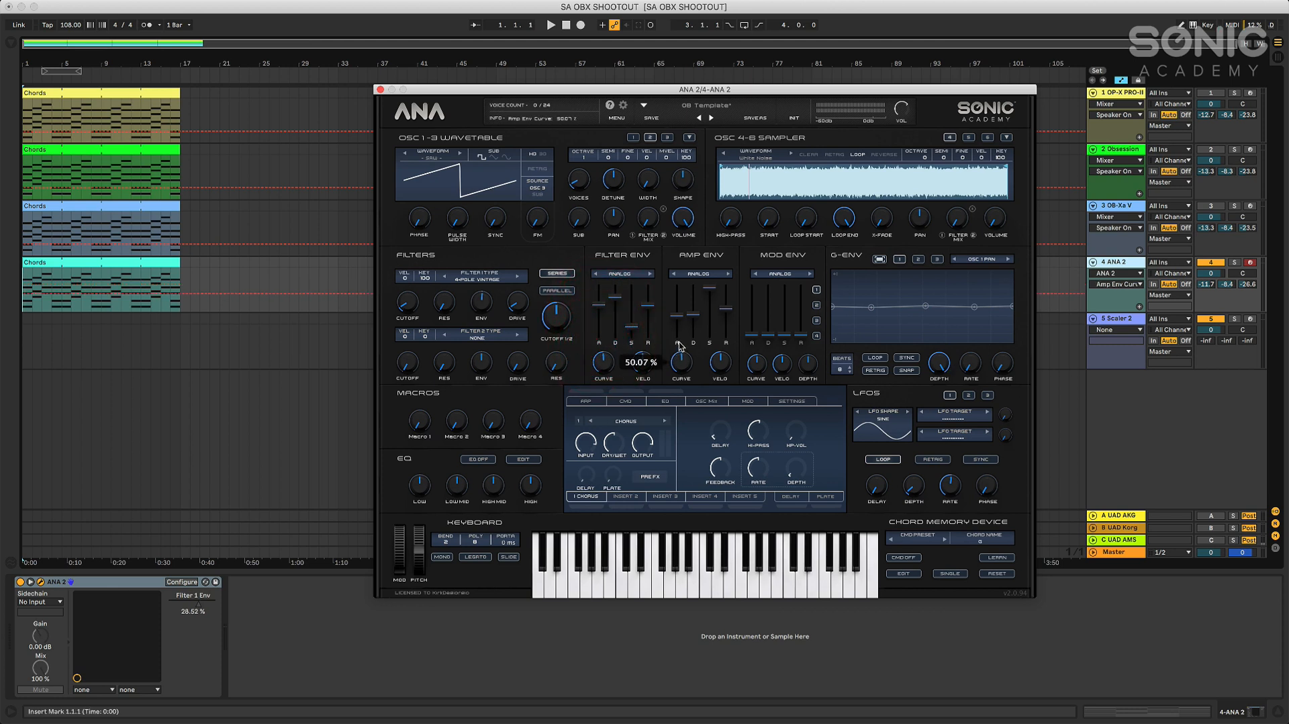
pyautogui.click(679, 348)
# Open the OB-Xa V synth window as well and move it aside for comparison with ANA 2
pyautogui.click(1116, 202)
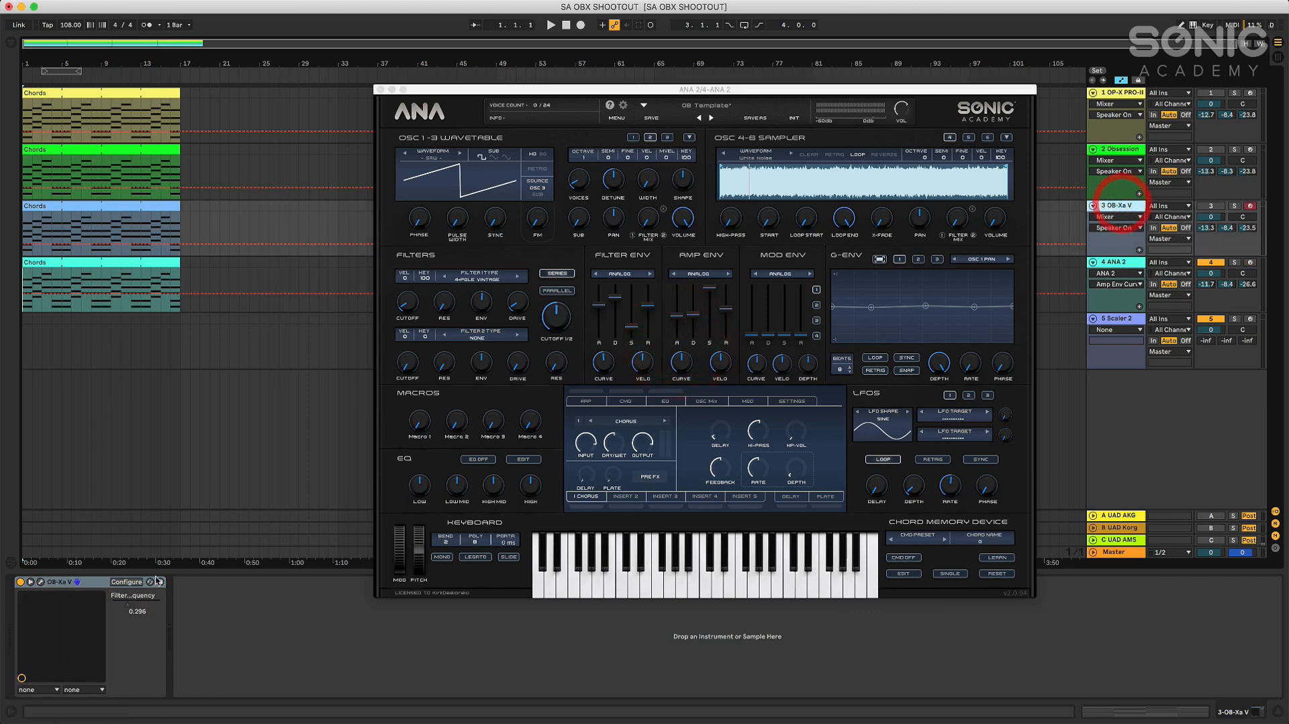
pyautogui.click(41, 585)
pyautogui.moveTo(469, 148); pyautogui.dragTo(193, 100)
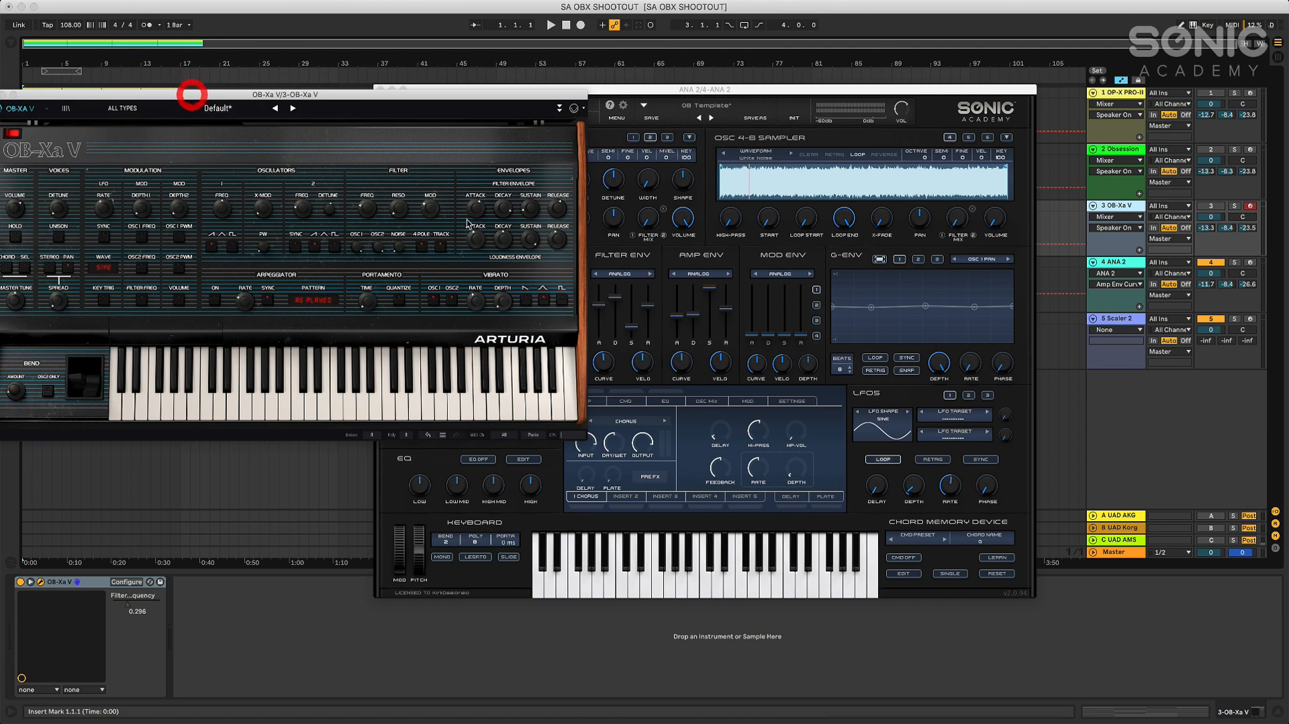
# Compare the attack and decay of OB-Xa V's loudness envelope with those of ANA 2's amp envelope, side by side
pyautogui.moveTo(479, 244)
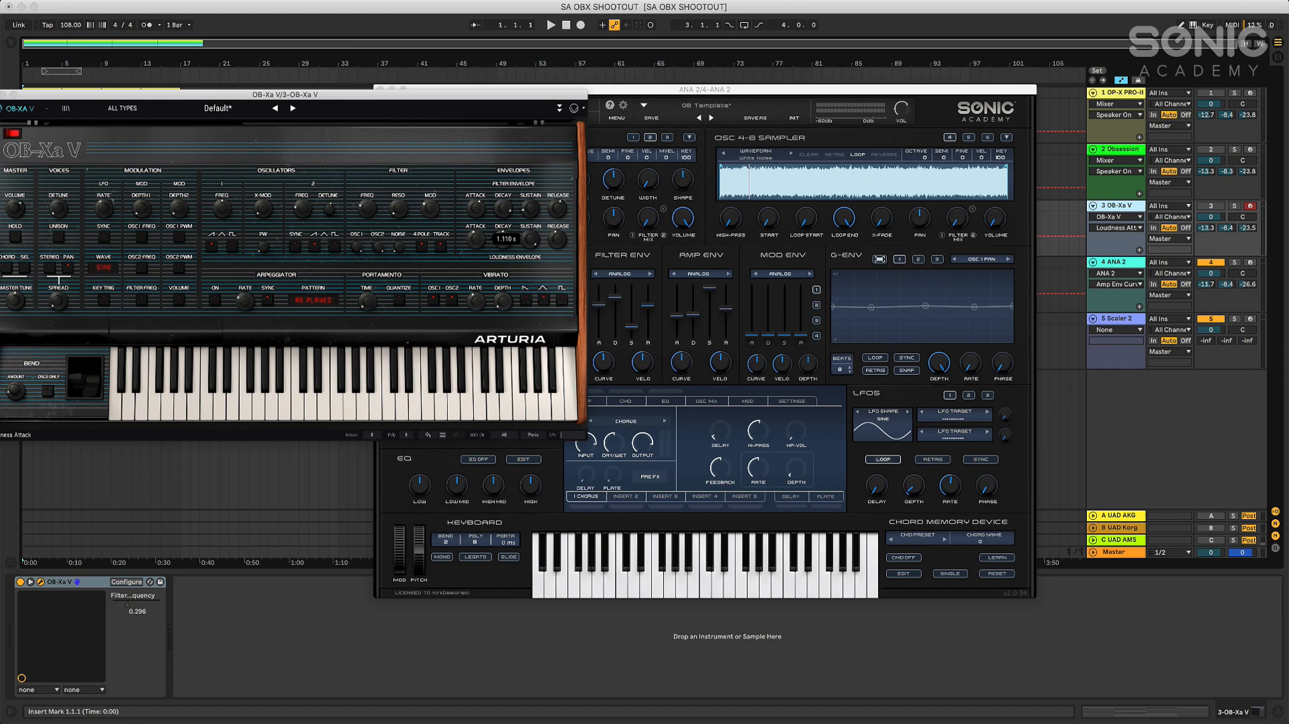
pyautogui.click(679, 316)
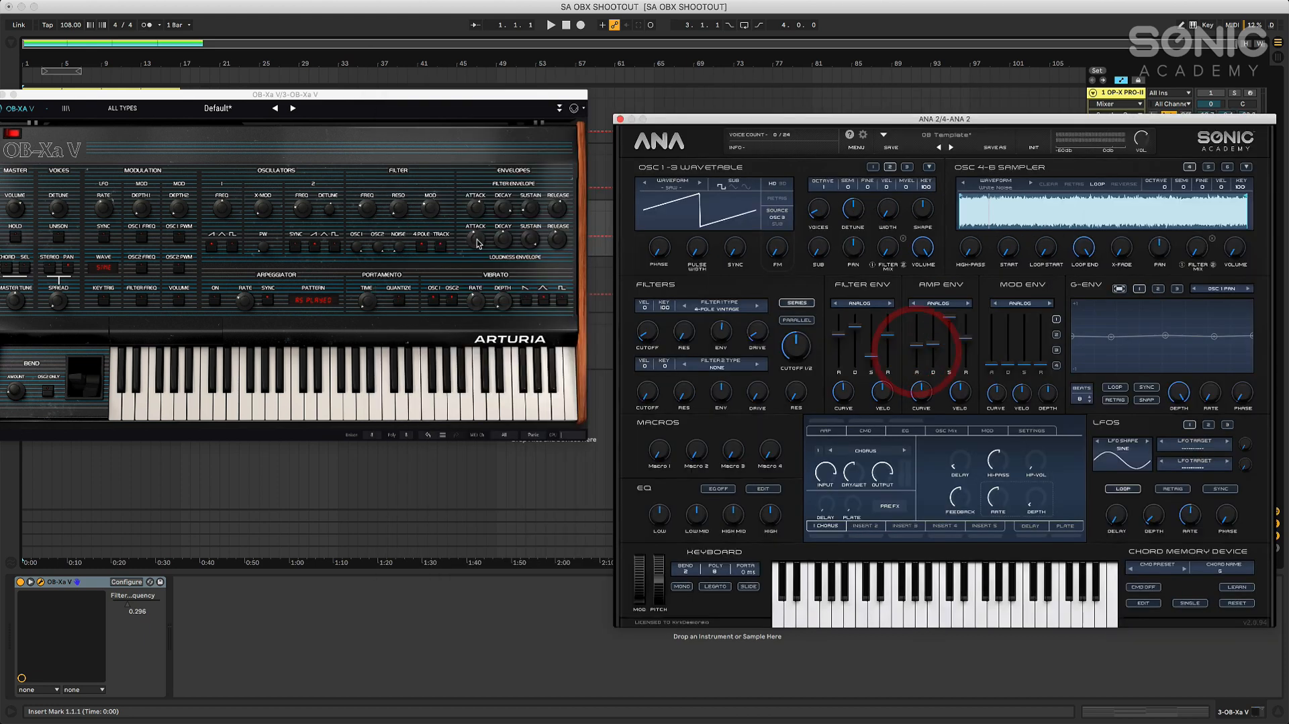
pyautogui.click(477, 239)
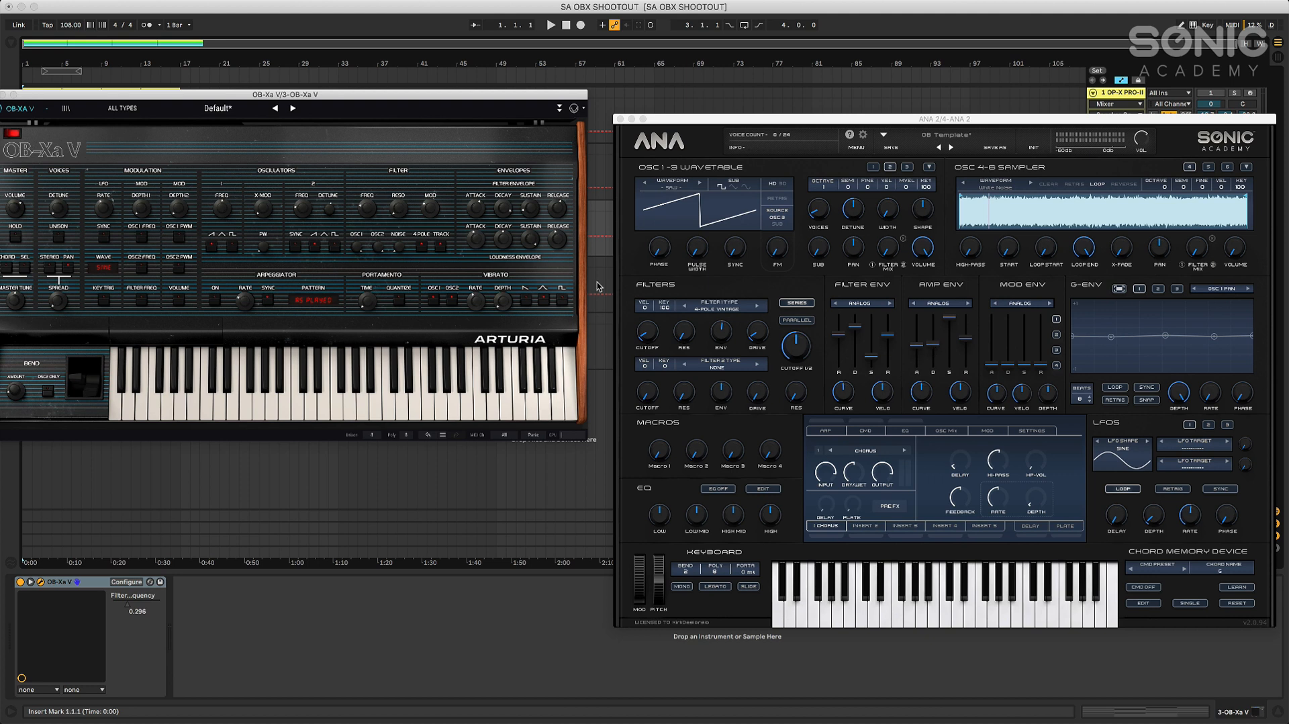
pyautogui.click(505, 244)
pyautogui.click(933, 344)
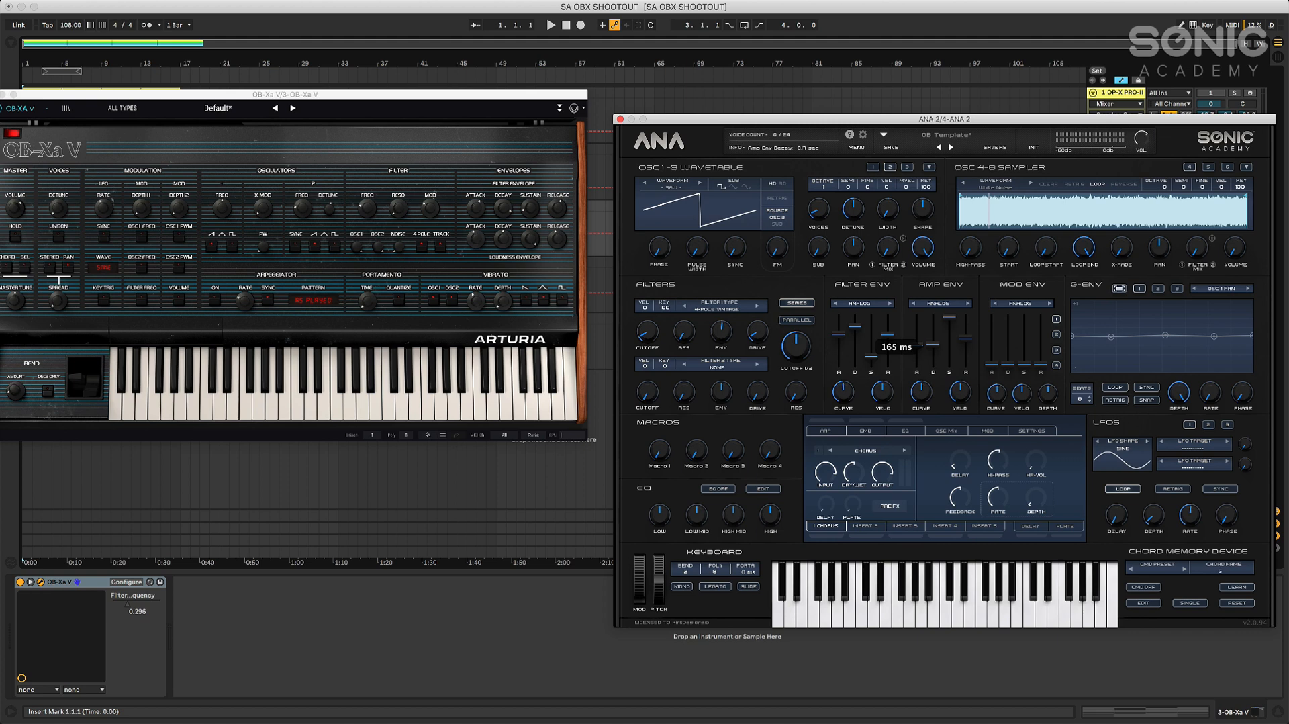
pyautogui.click(504, 219)
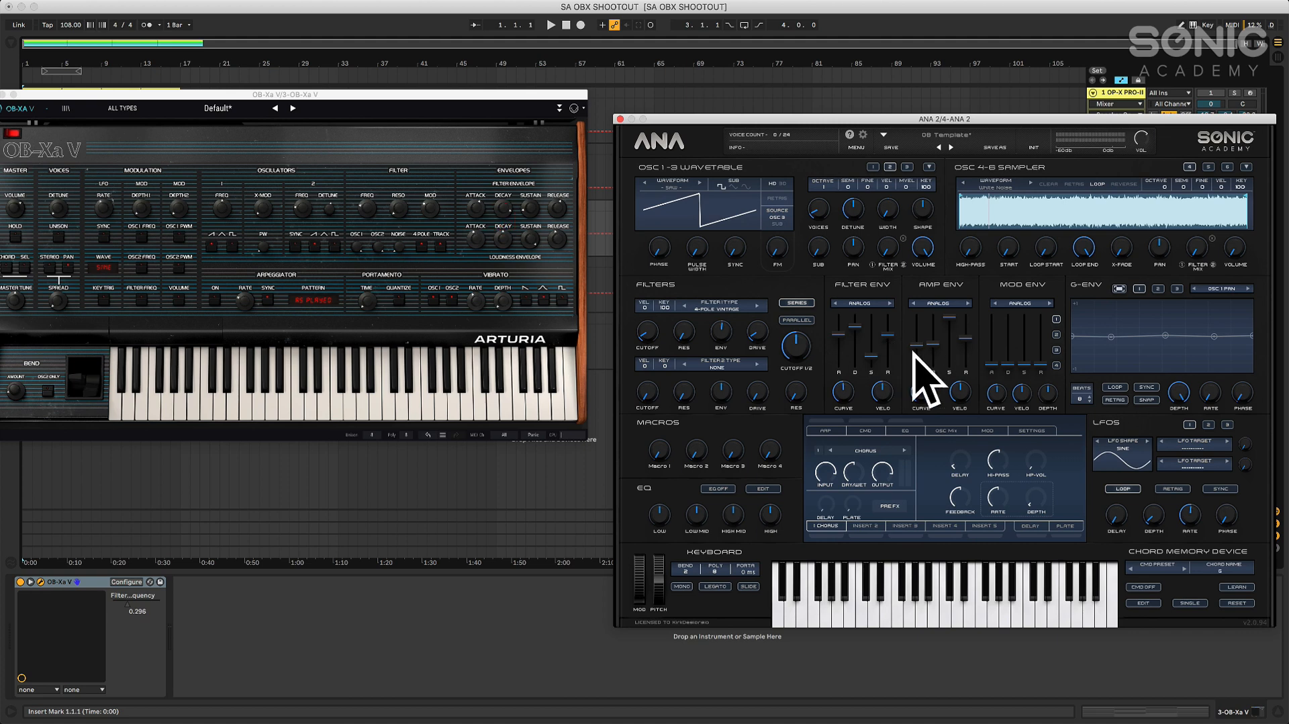
# Close the OB-Xa V window and move ANA 2's window back to the centre of the arrangement
pyautogui.moveTo(31, 93); pyautogui.dragTo(260, 119)
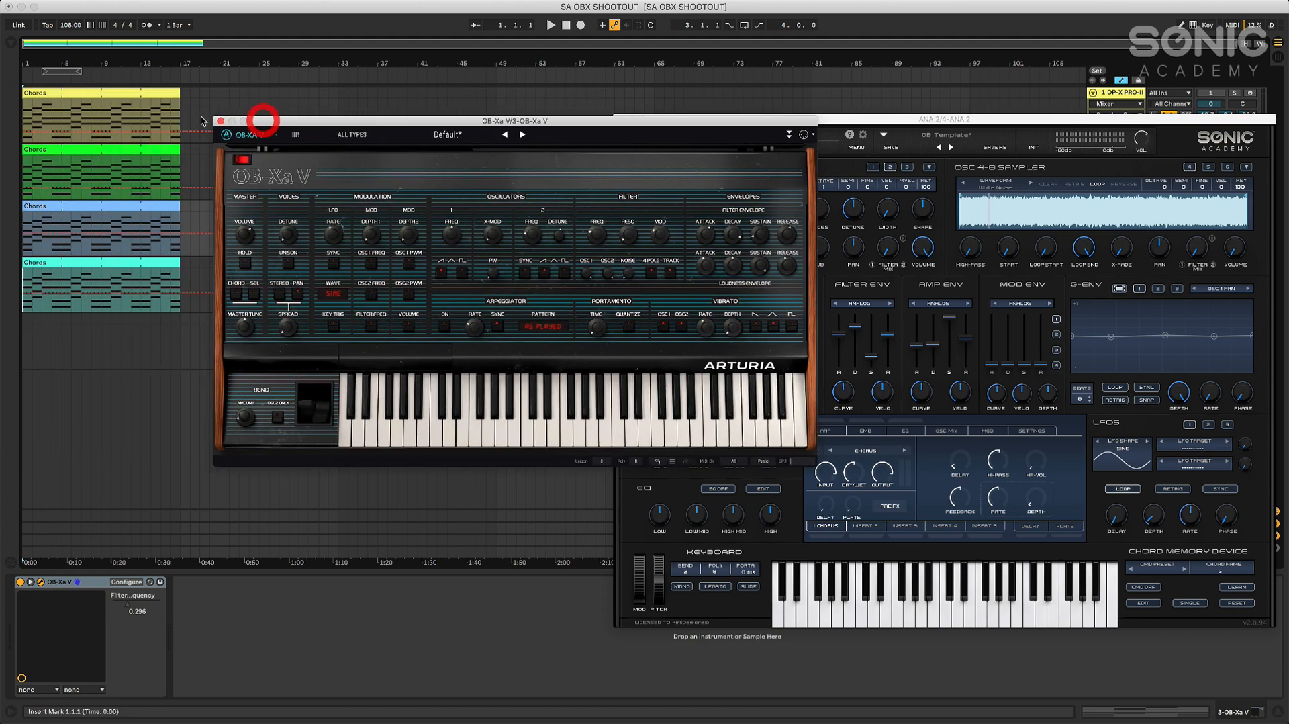
pyautogui.click(221, 121)
pyautogui.moveTo(729, 119); pyautogui.dragTo(408, 104)
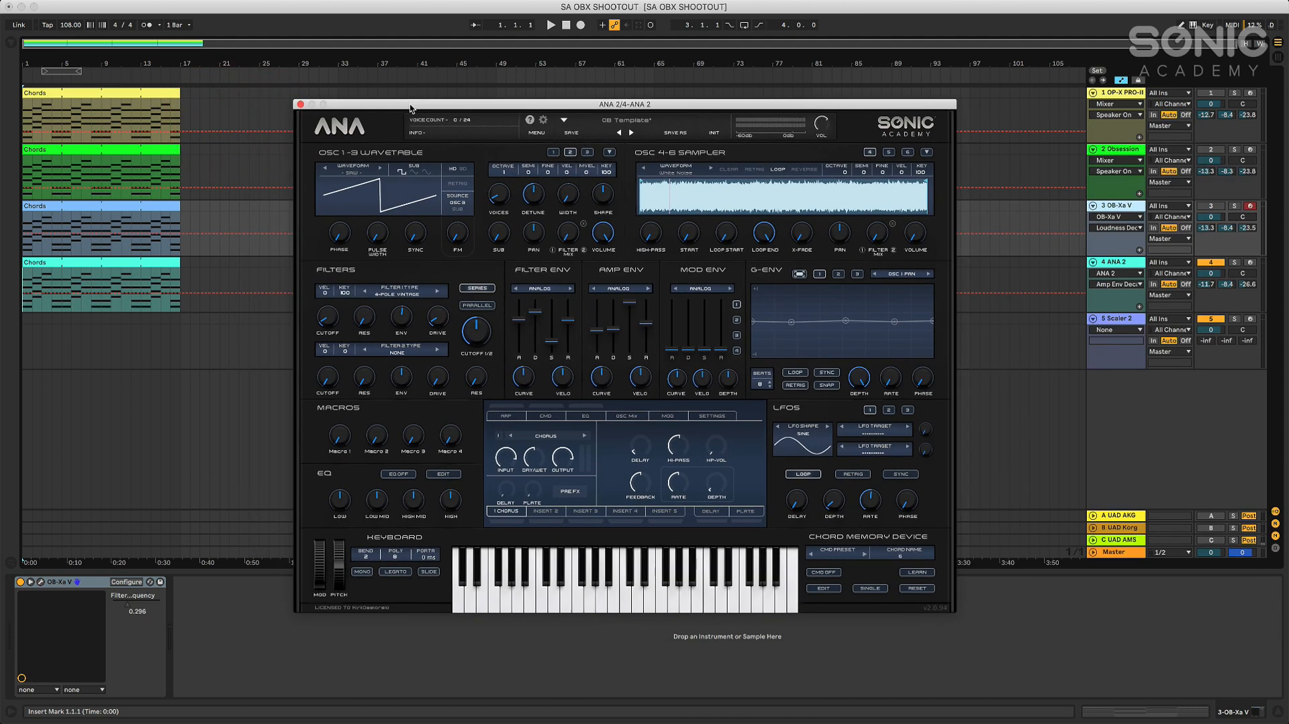
# Play the ANA 2 chords from the start, adjust oscillator 2's fine tuning and raise filter 1's cutoff during playback, and stop
pyautogui.click(563, 26)
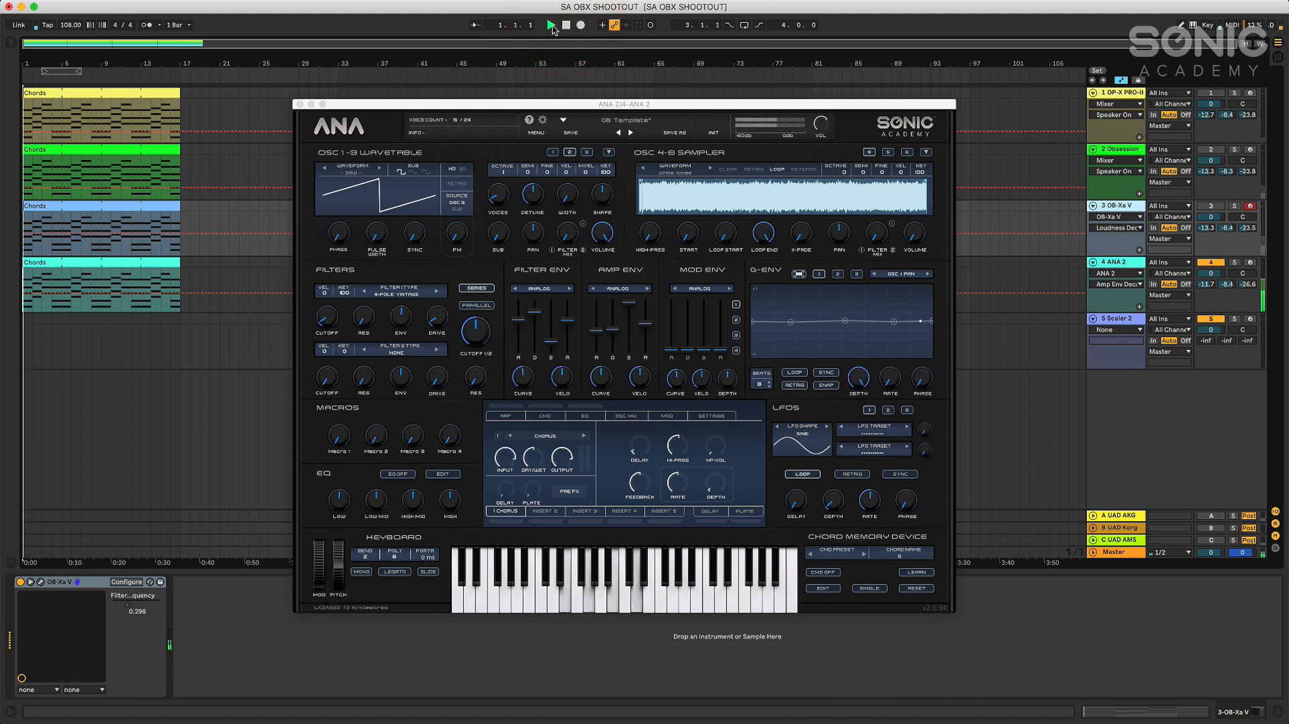
pyautogui.click(551, 26)
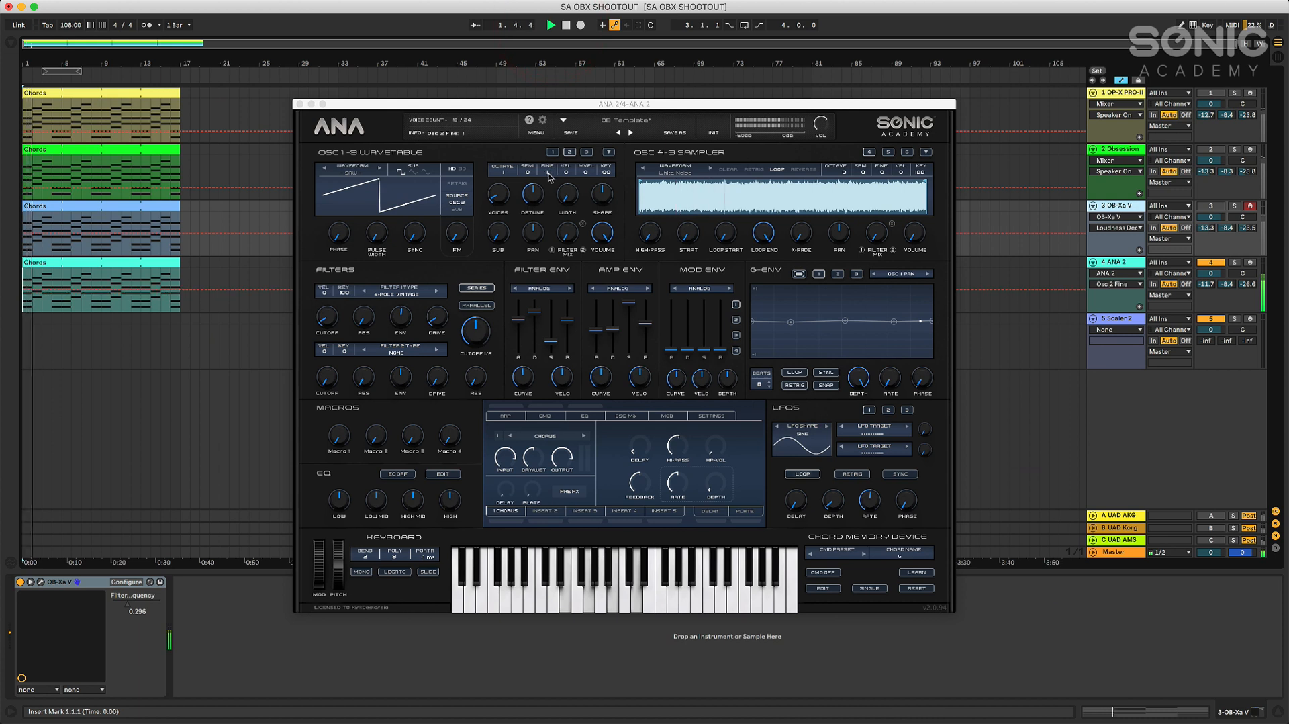
pyautogui.moveTo(548, 173); pyautogui.dragTo(551, 163)
pyautogui.click(325, 371)
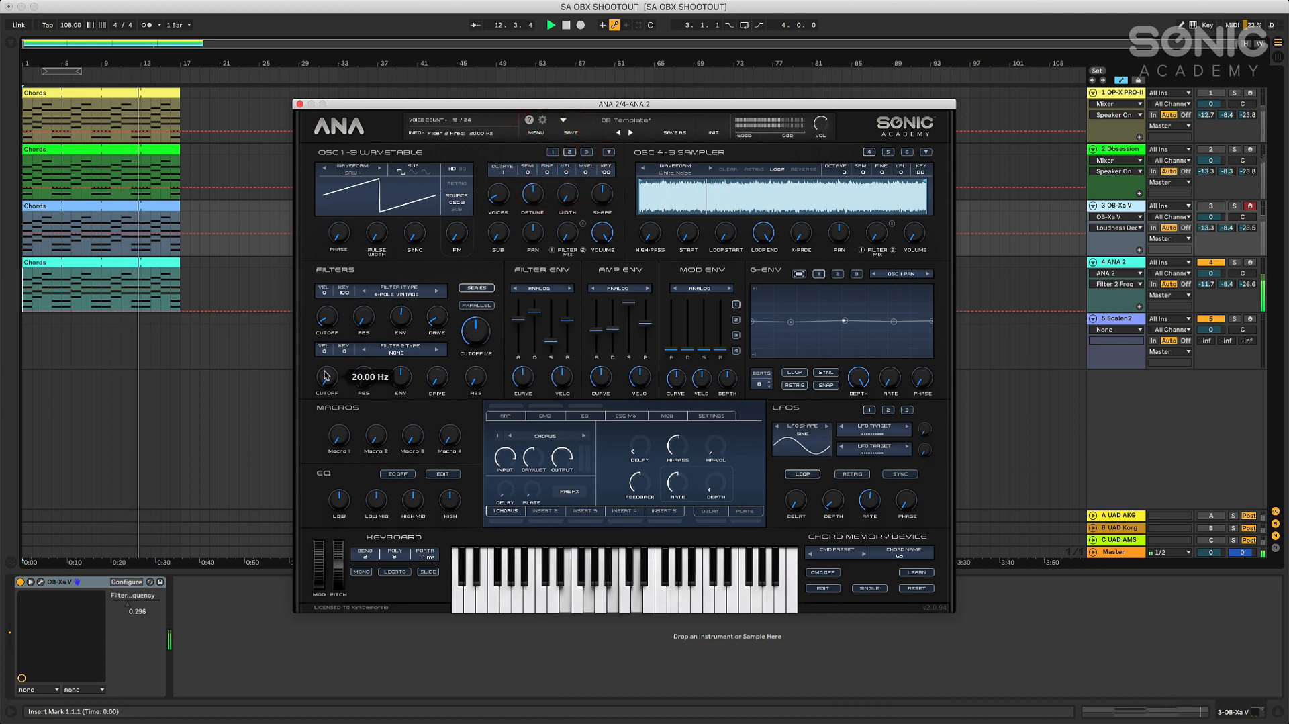
pyautogui.moveTo(329, 311); pyautogui.dragTo(331, 301)
pyautogui.moveTo(552, 173); pyautogui.dragTo(551, 174)
pyautogui.click(566, 25)
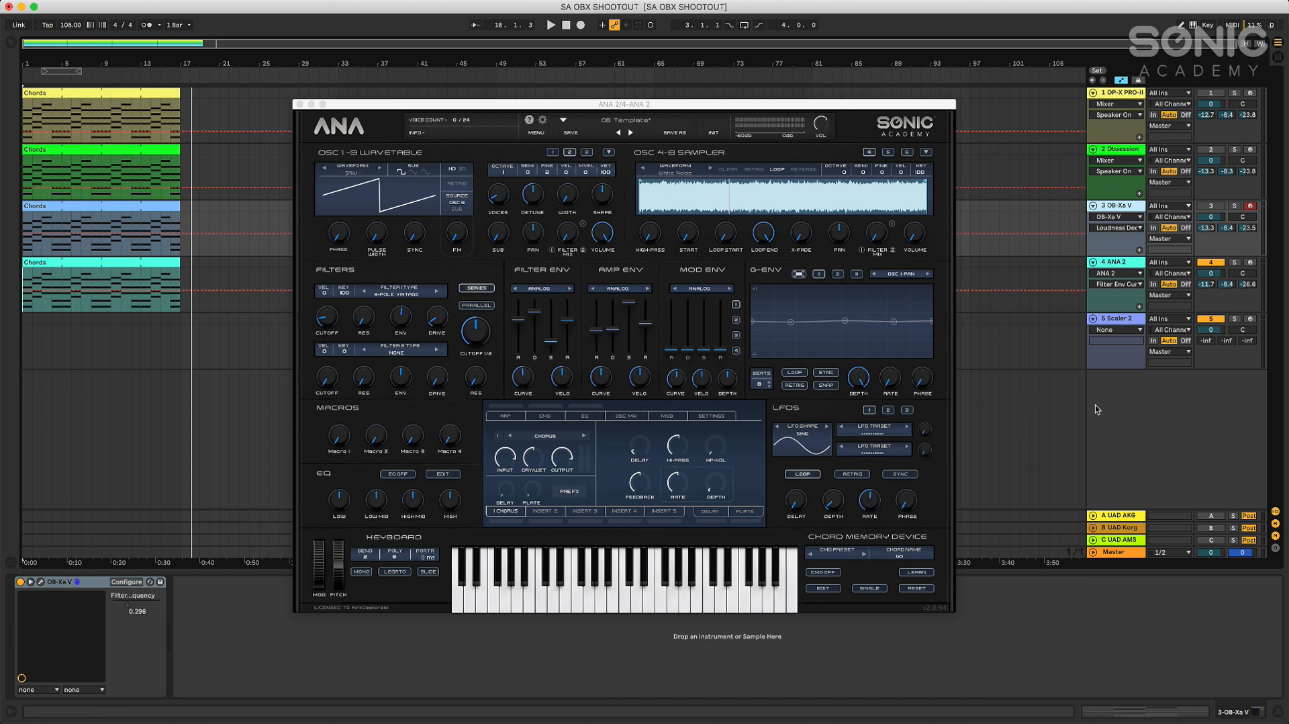
pyautogui.click(565, 27)
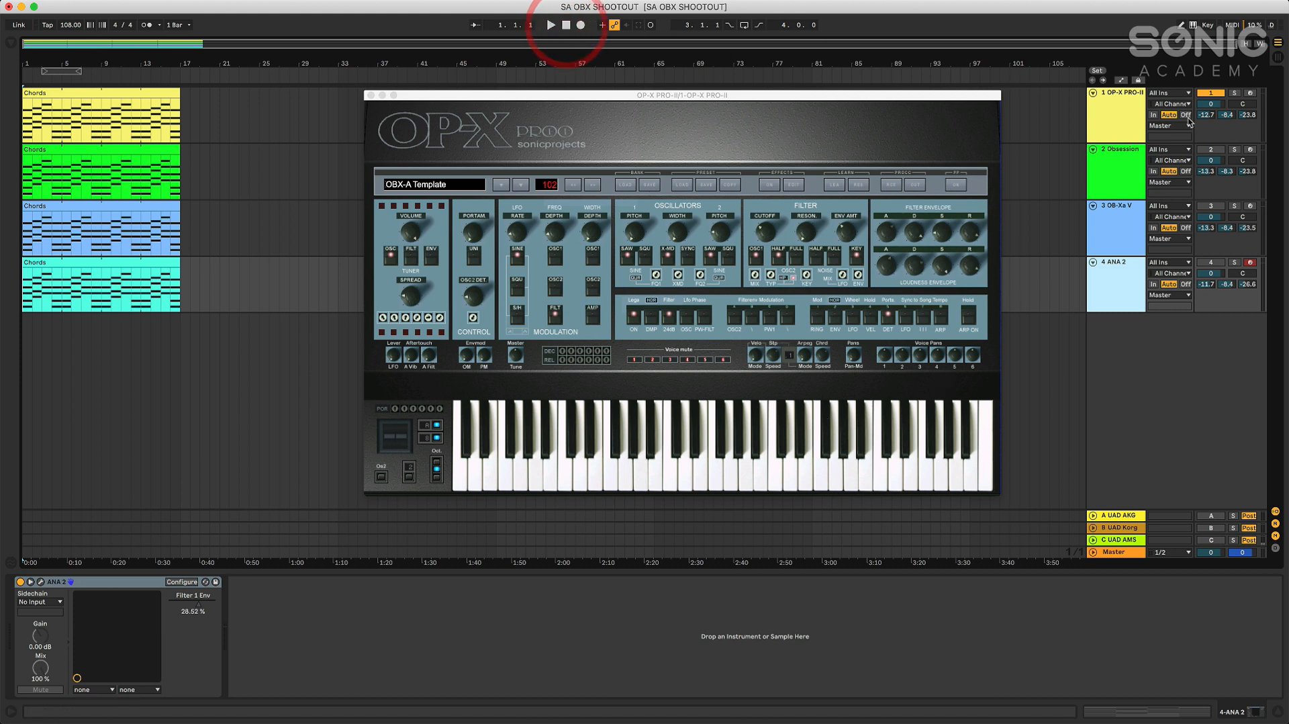
# Play the OP-X PRO-II chords clip from the start of the arrangement
pyautogui.click(564, 26)
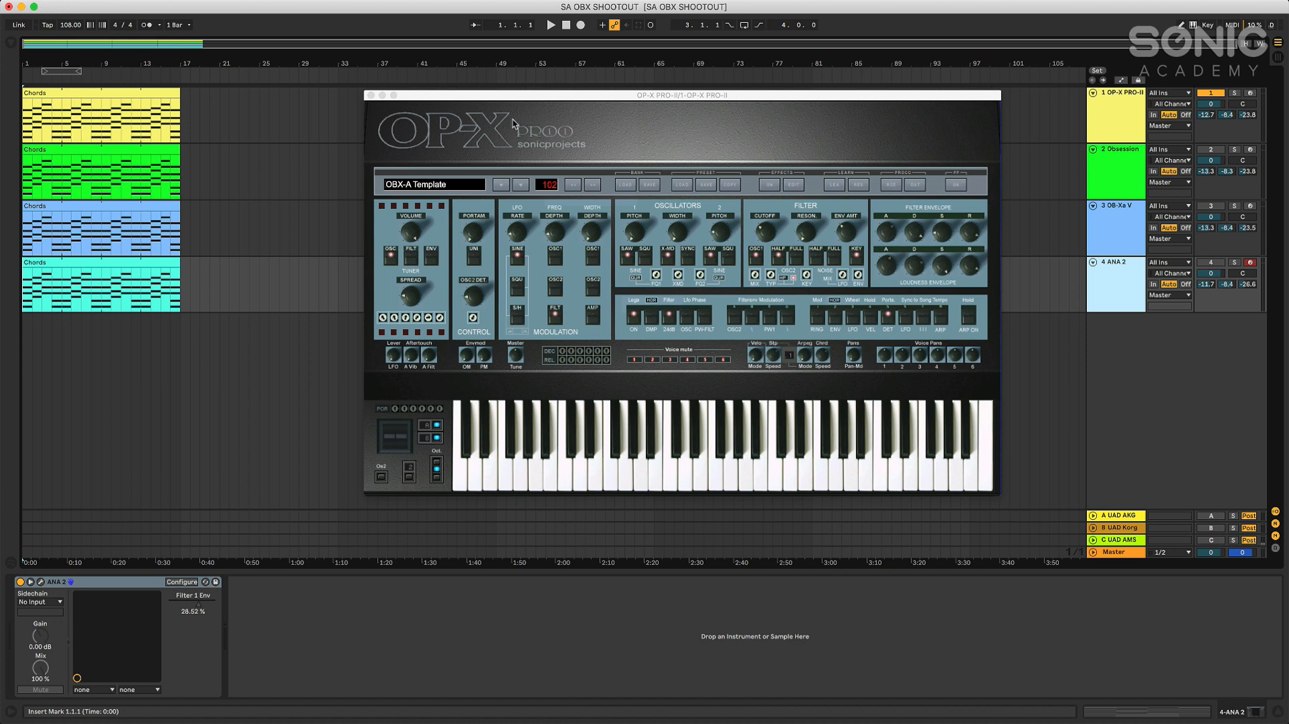
pyautogui.click(550, 26)
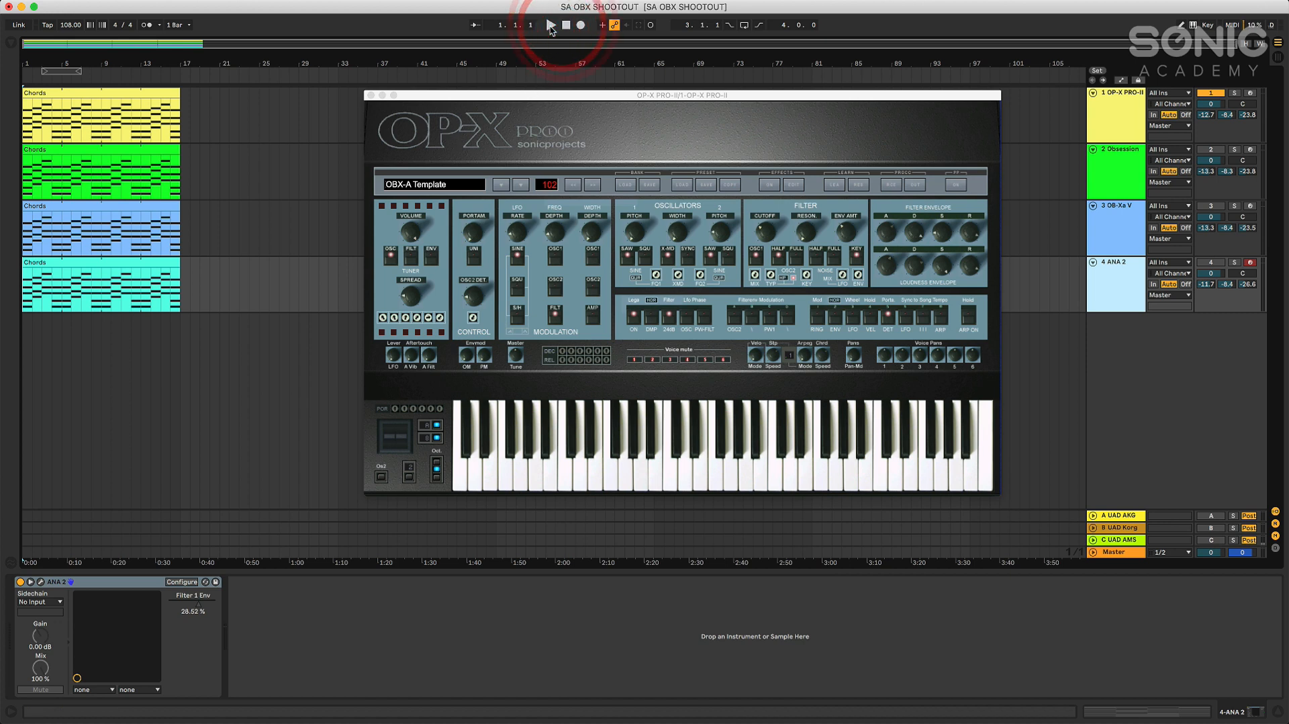
pyautogui.click(550, 26)
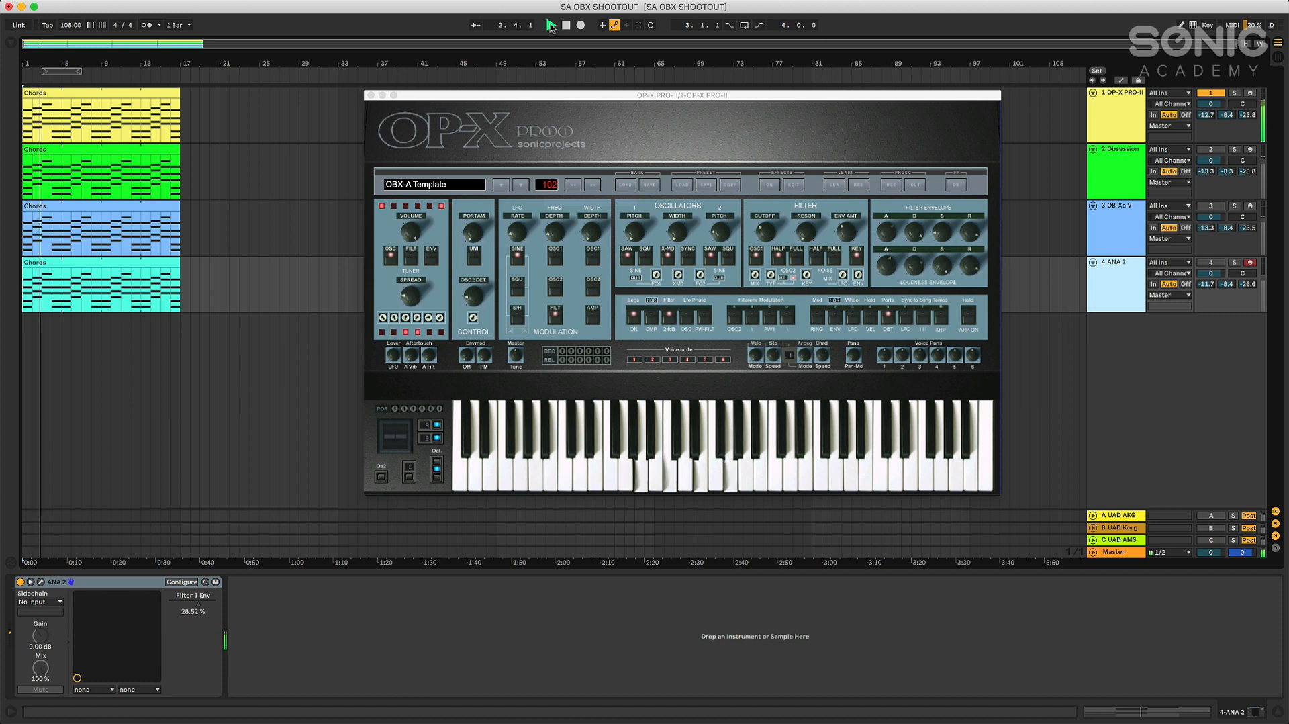
# Adjust the OP-X PRO-II filter cutoff during playback and try its ON and 24dB switches
pyautogui.click(766, 231)
pyautogui.moveTo(766, 231)
pyautogui.mouseDown()
pyautogui.moveTo(770, 219)
pyautogui.moveTo(762, 260)
pyautogui.moveTo(769, 220)
pyautogui.mouseUp()
pyautogui.click(633, 319)
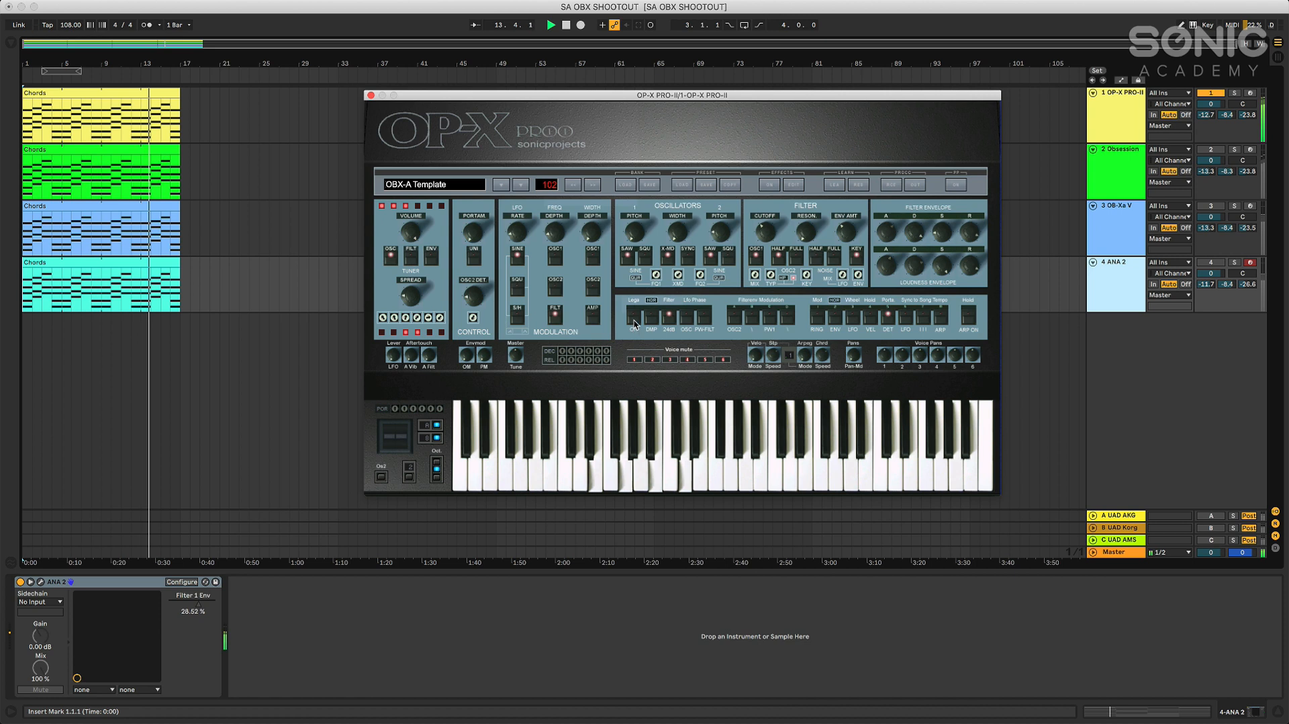
pyautogui.click(636, 321)
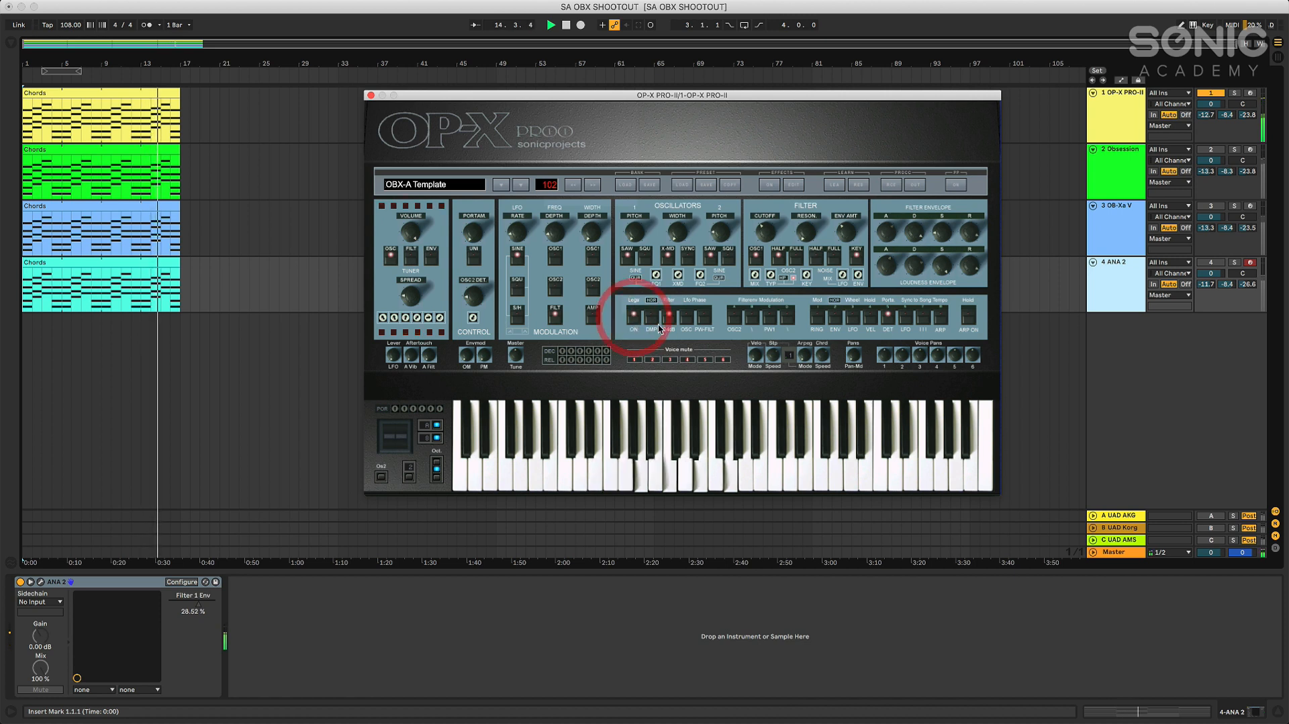
pyautogui.click(669, 321)
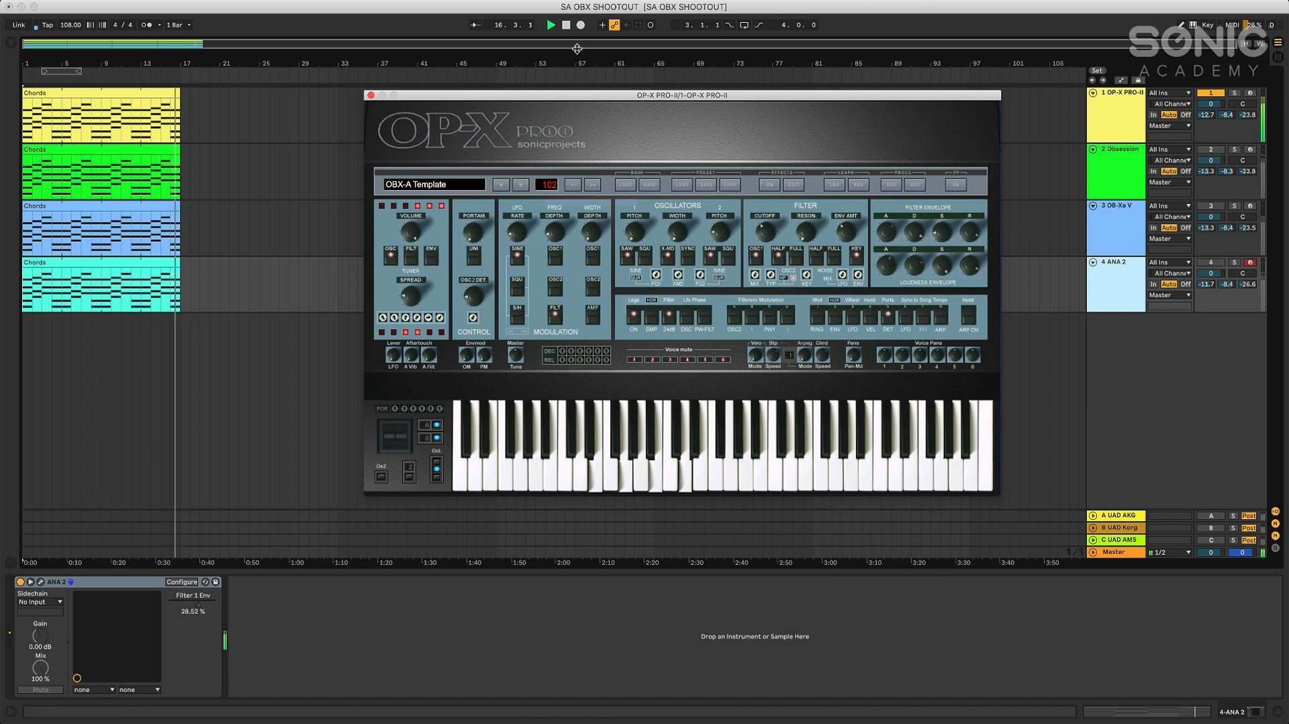
# Stop playback, return to the start of the arrangement, and play the OP-X PRO-II chords again before stopping
pyautogui.press('space')
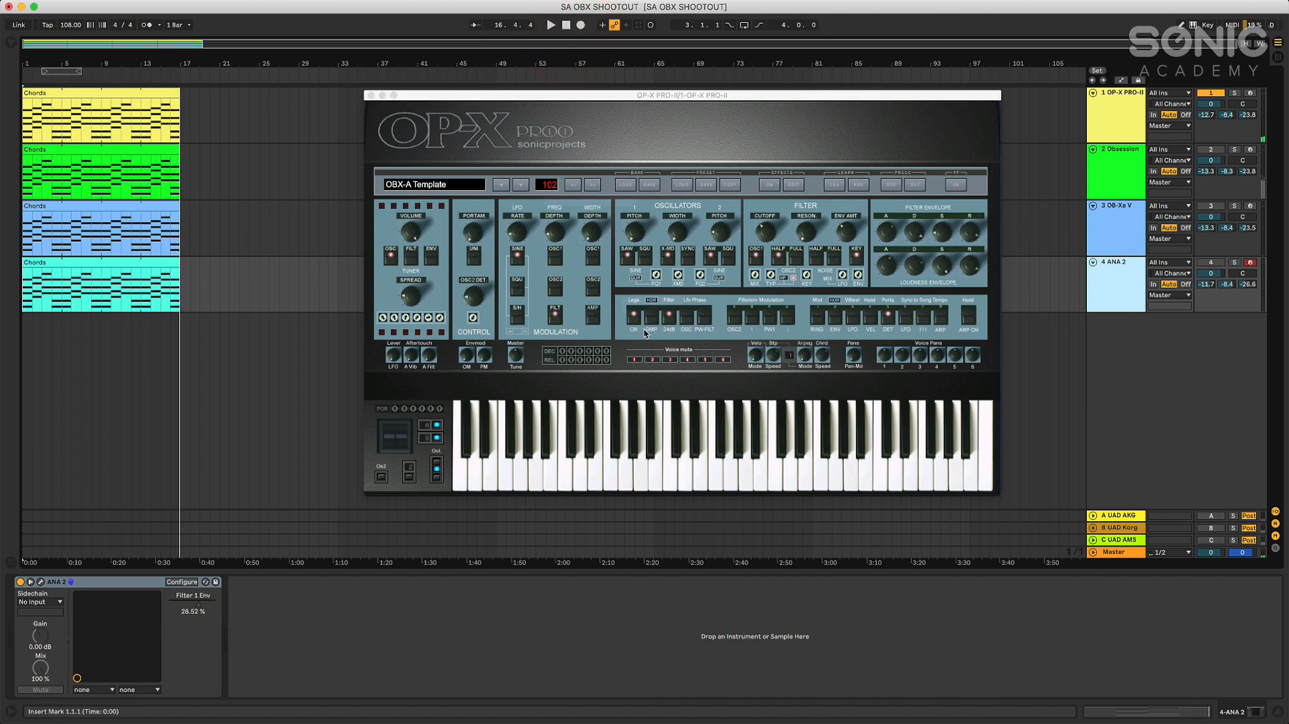
pyautogui.click(566, 25)
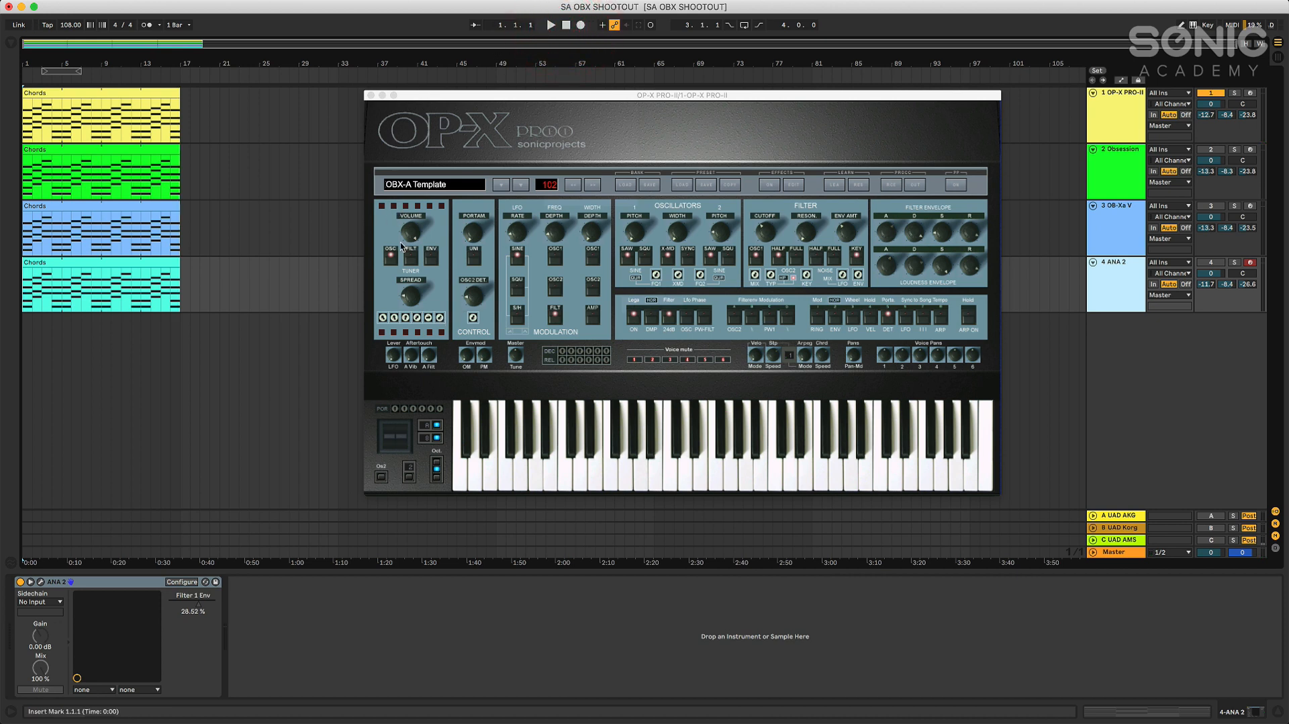
pyautogui.click(550, 25)
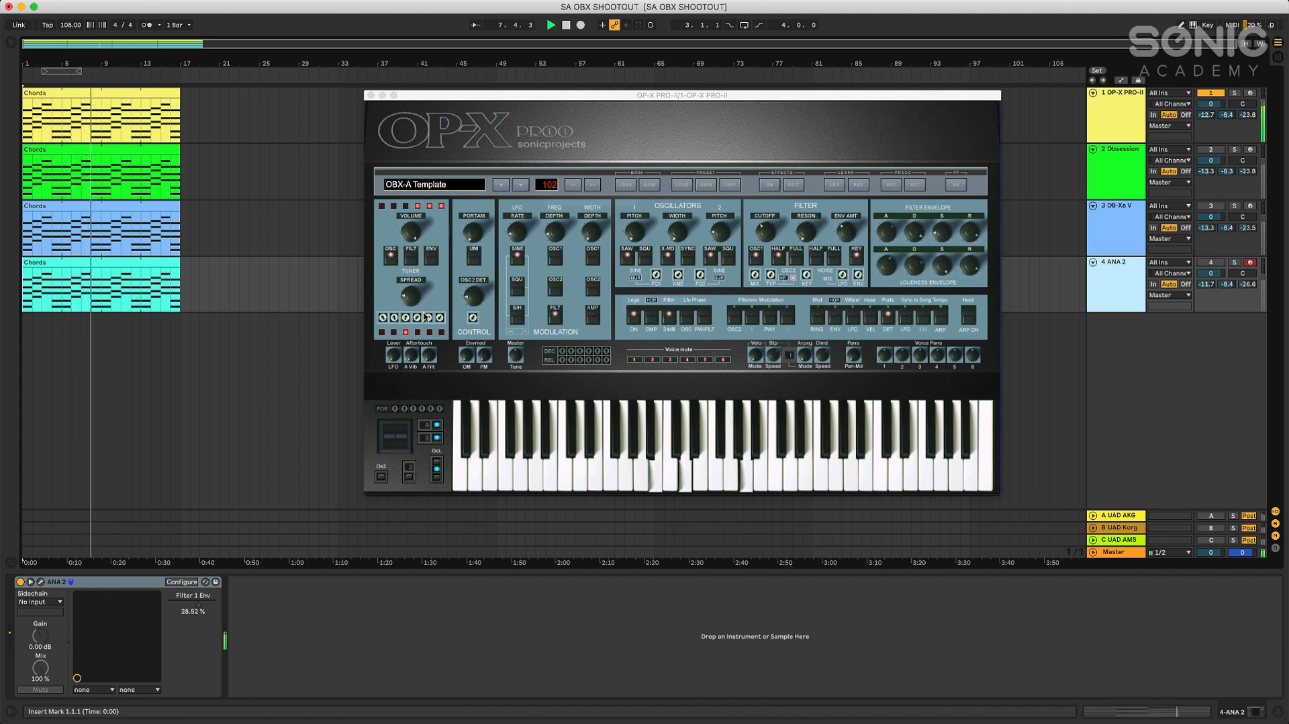
pyautogui.click(564, 25)
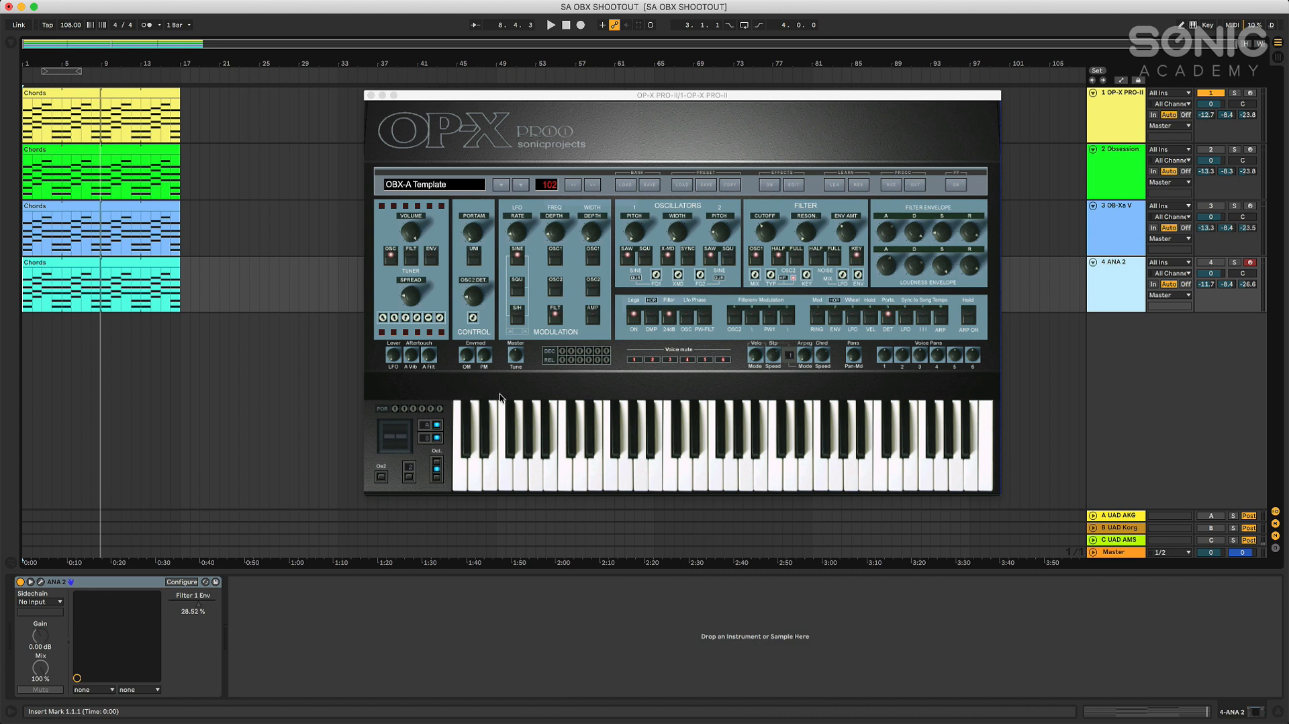
# Close the OP-X PRO-II window and open the Obsession synth from its track
pyautogui.click(370, 95)
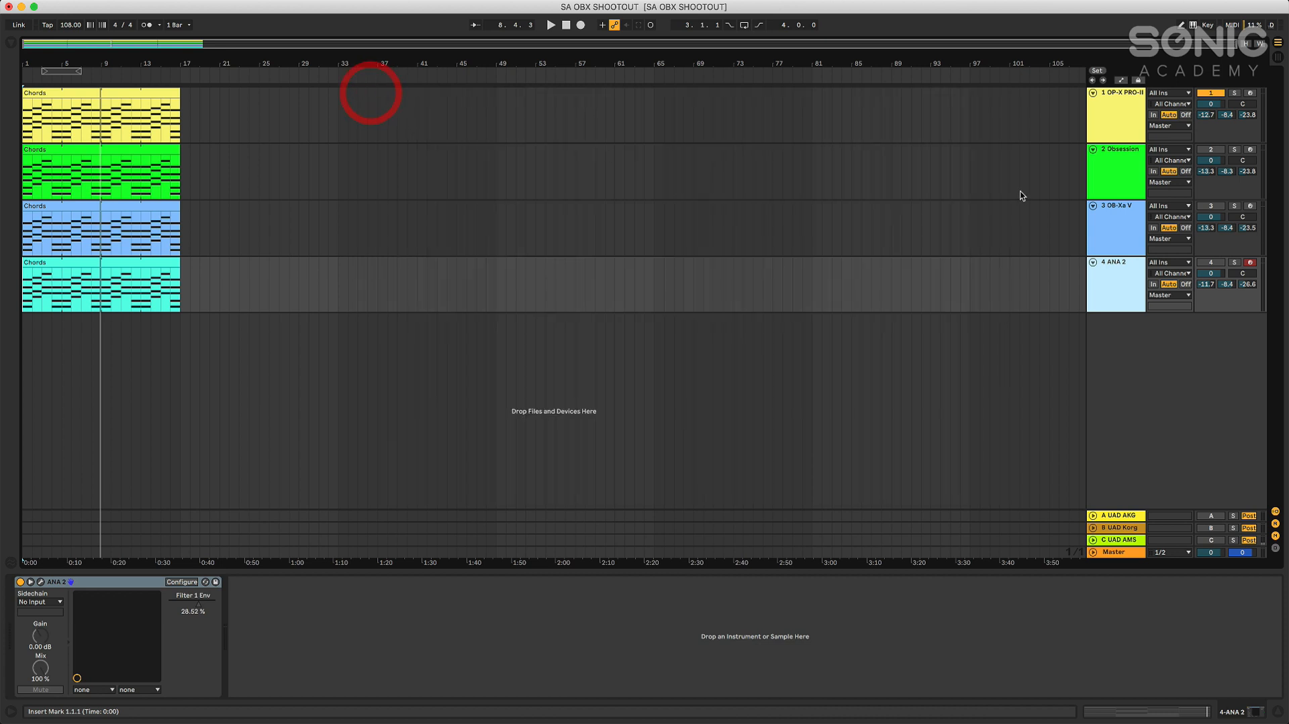
pyautogui.click(1120, 169)
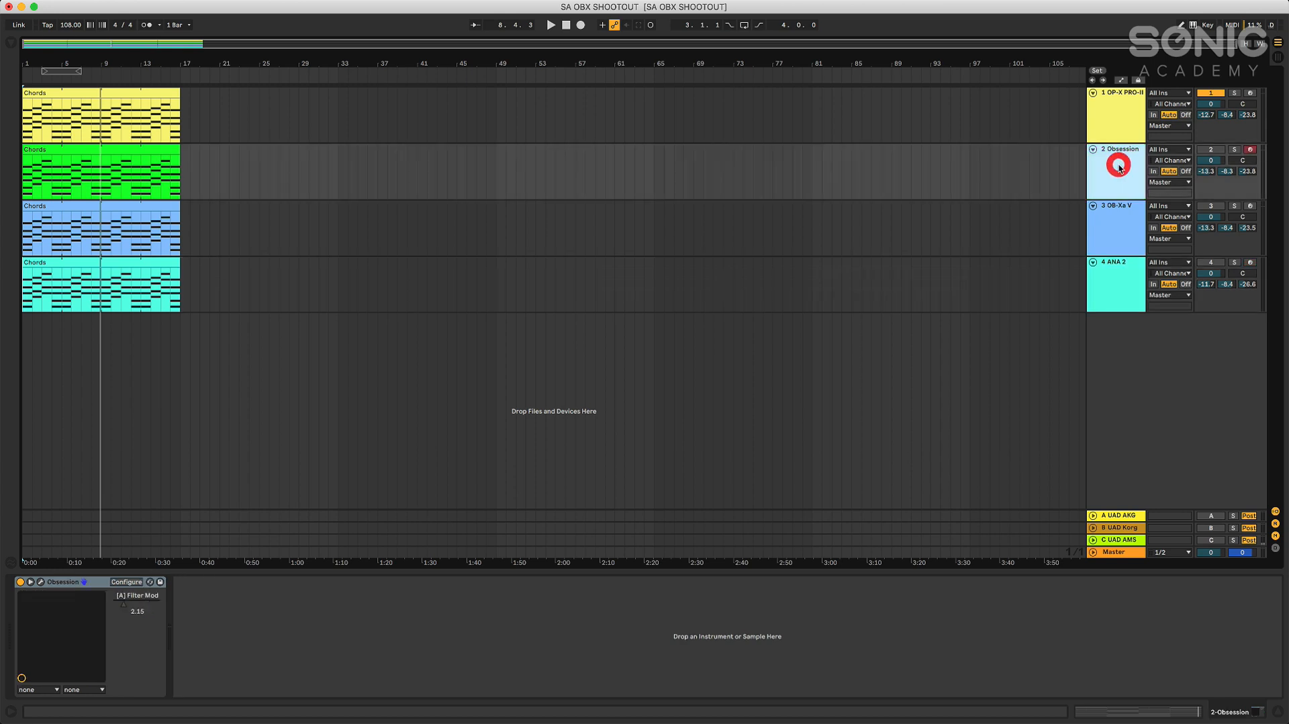
pyautogui.click(39, 582)
# Load the Exploring Space IW preset from Obsession's Pads category
pyautogui.click(775, 178)
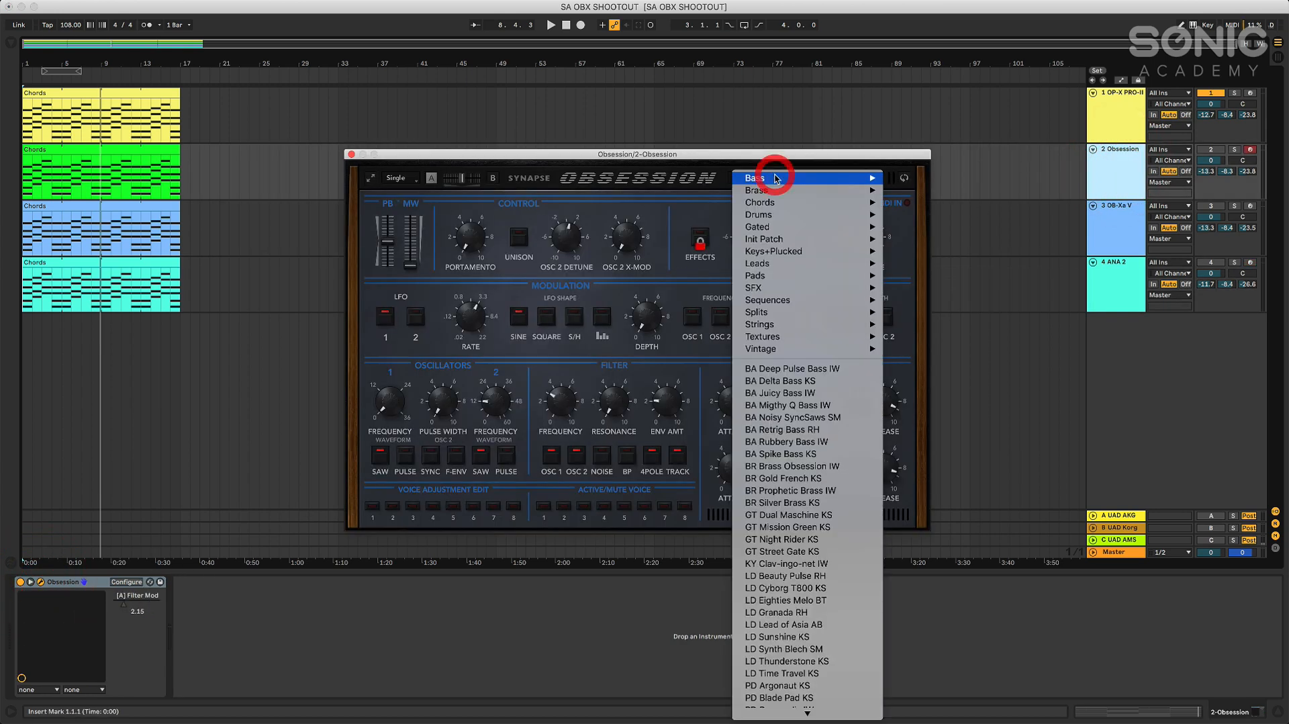
pyautogui.moveTo(774, 216)
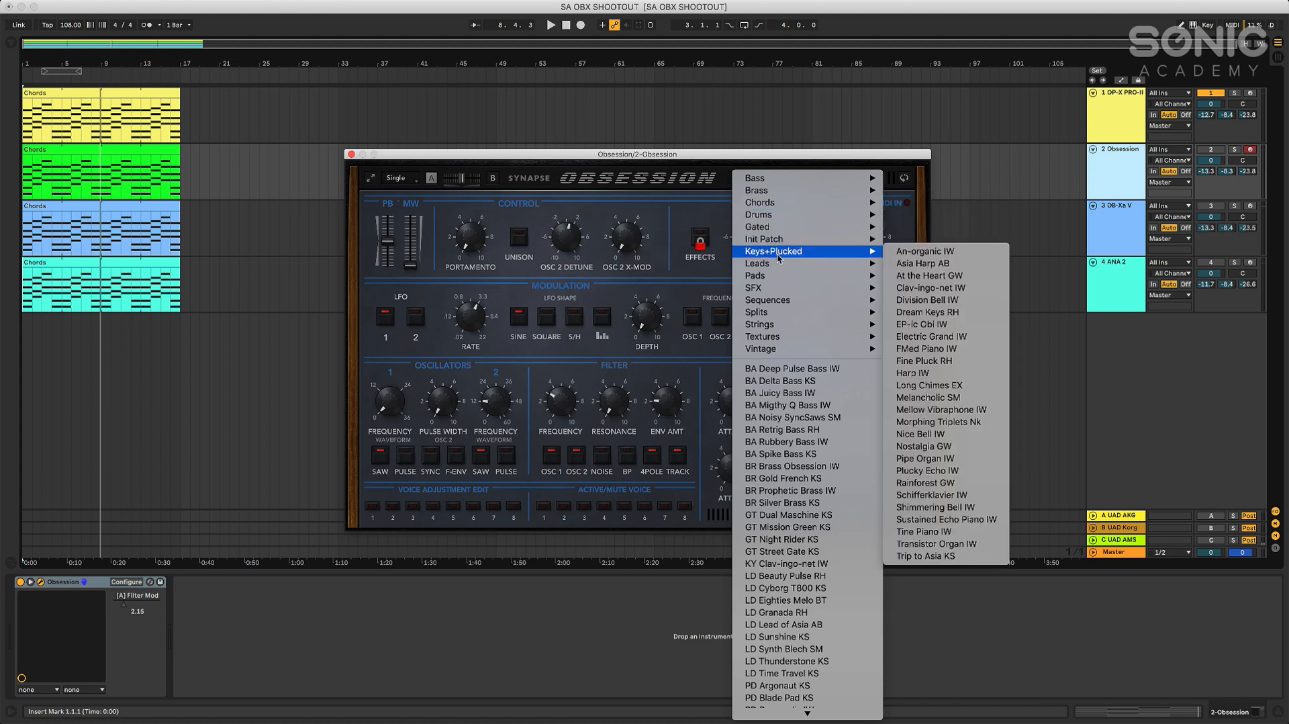
pyautogui.moveTo(796, 276)
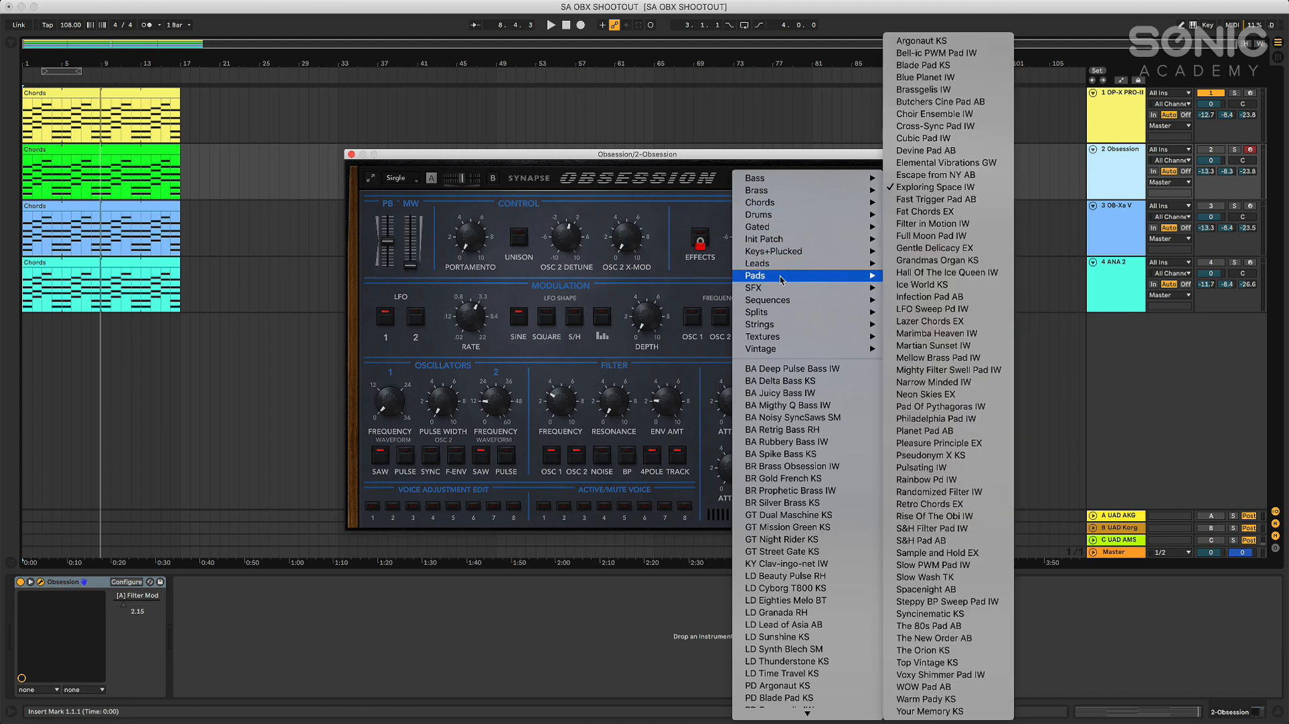
pyautogui.click(906, 188)
# Deactivate Obsession's chorus and reverb among its effects and return to the main synth controls
pyautogui.click(905, 178)
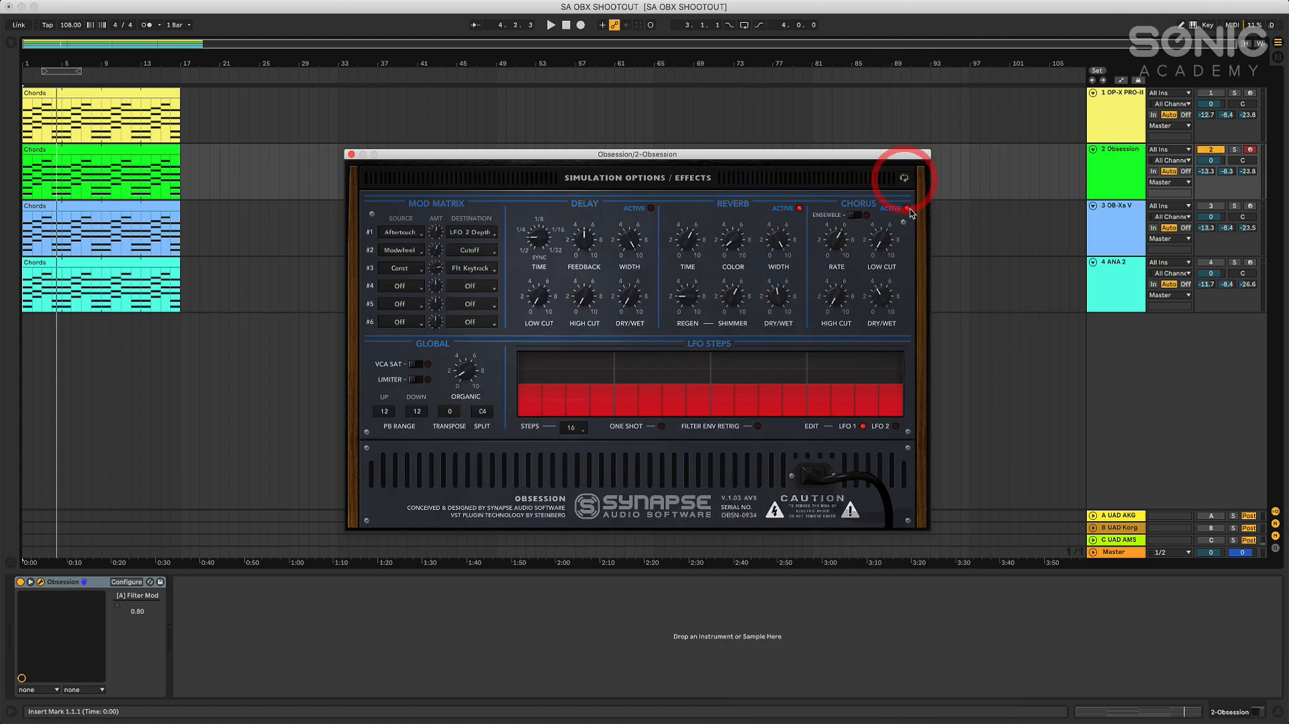
pyautogui.click(906, 209)
pyautogui.click(800, 209)
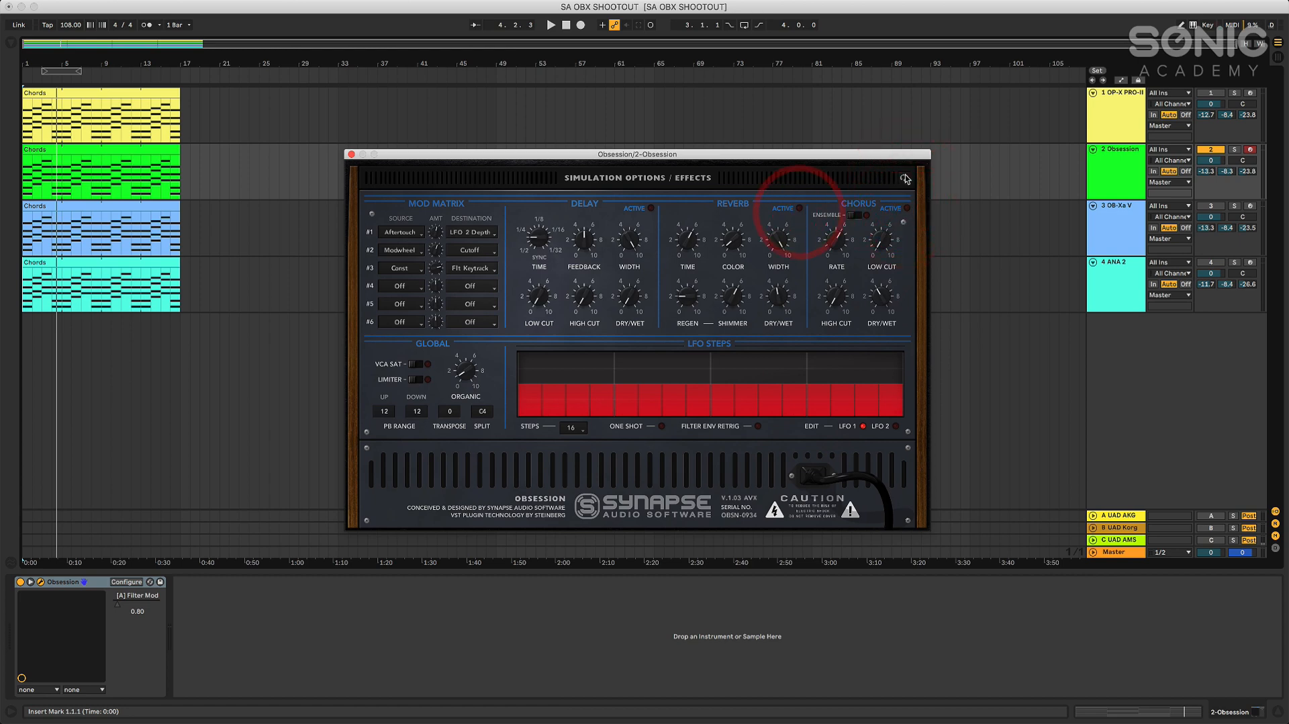
pyautogui.click(905, 178)
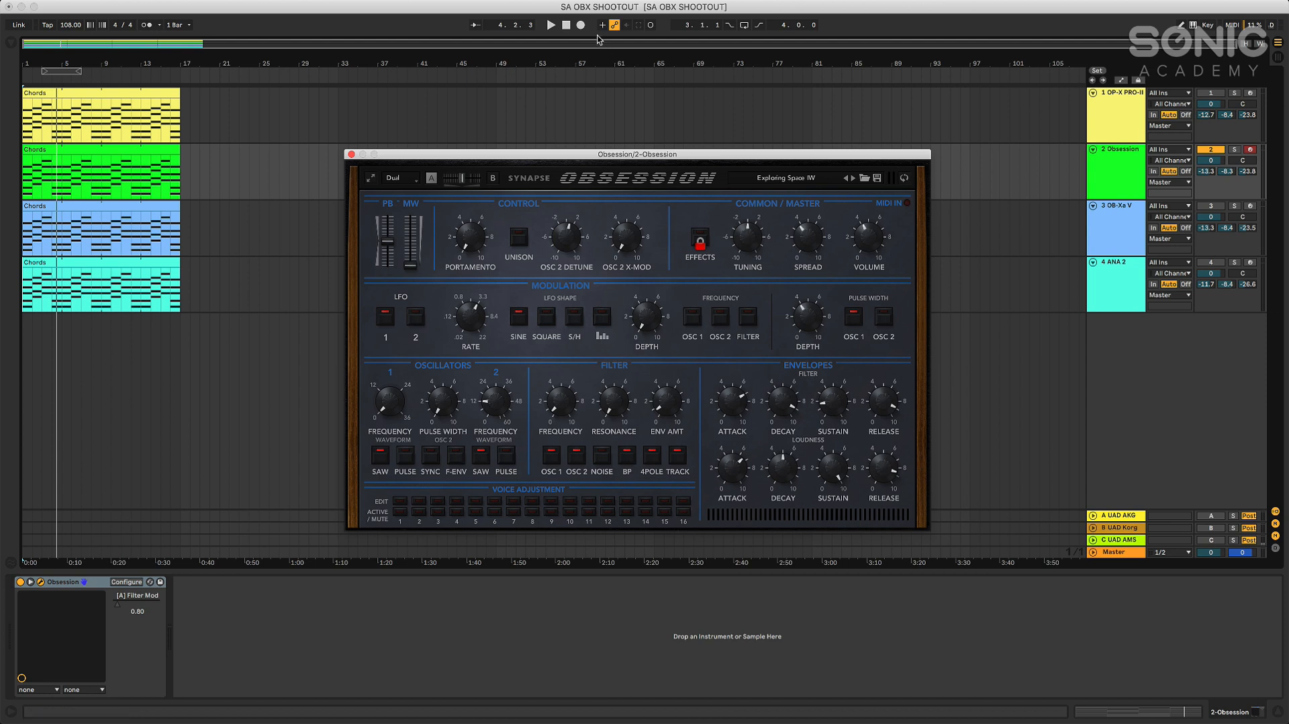
# Play the Obsession chords clip from the start of the arrangement
pyautogui.click(566, 25)
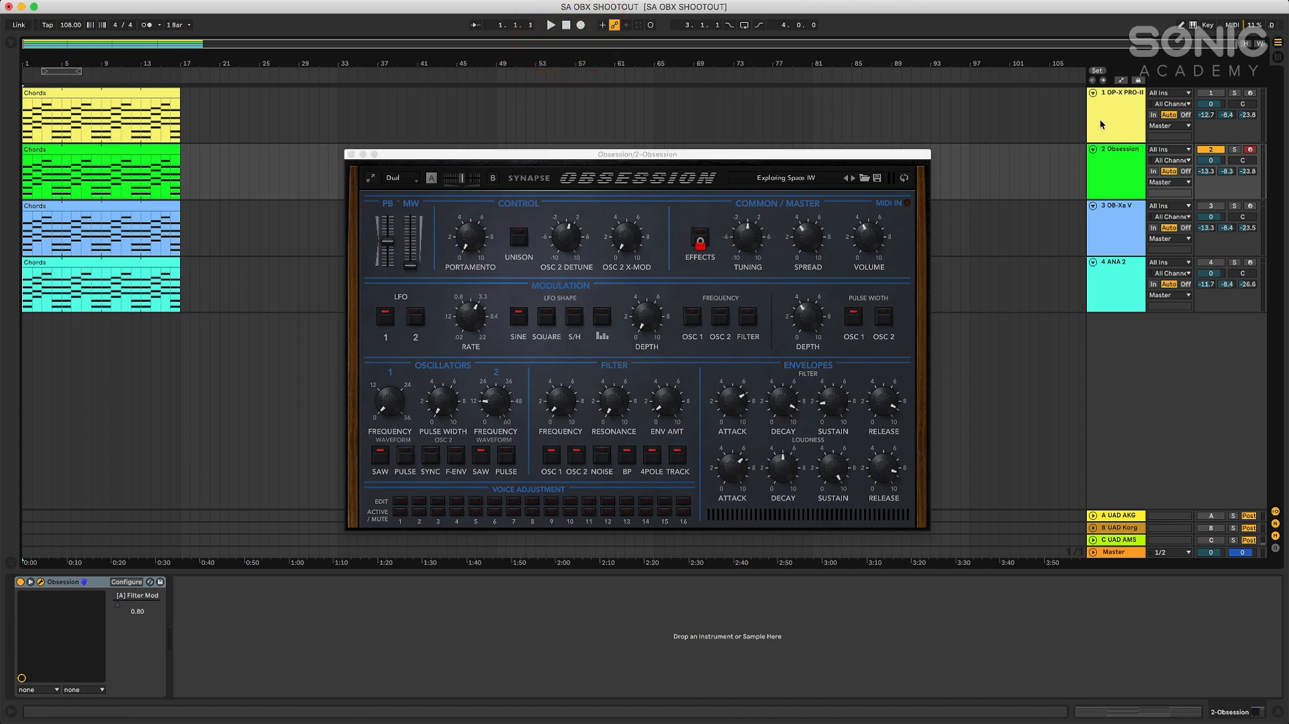
pyautogui.click(566, 25)
pyautogui.click(550, 25)
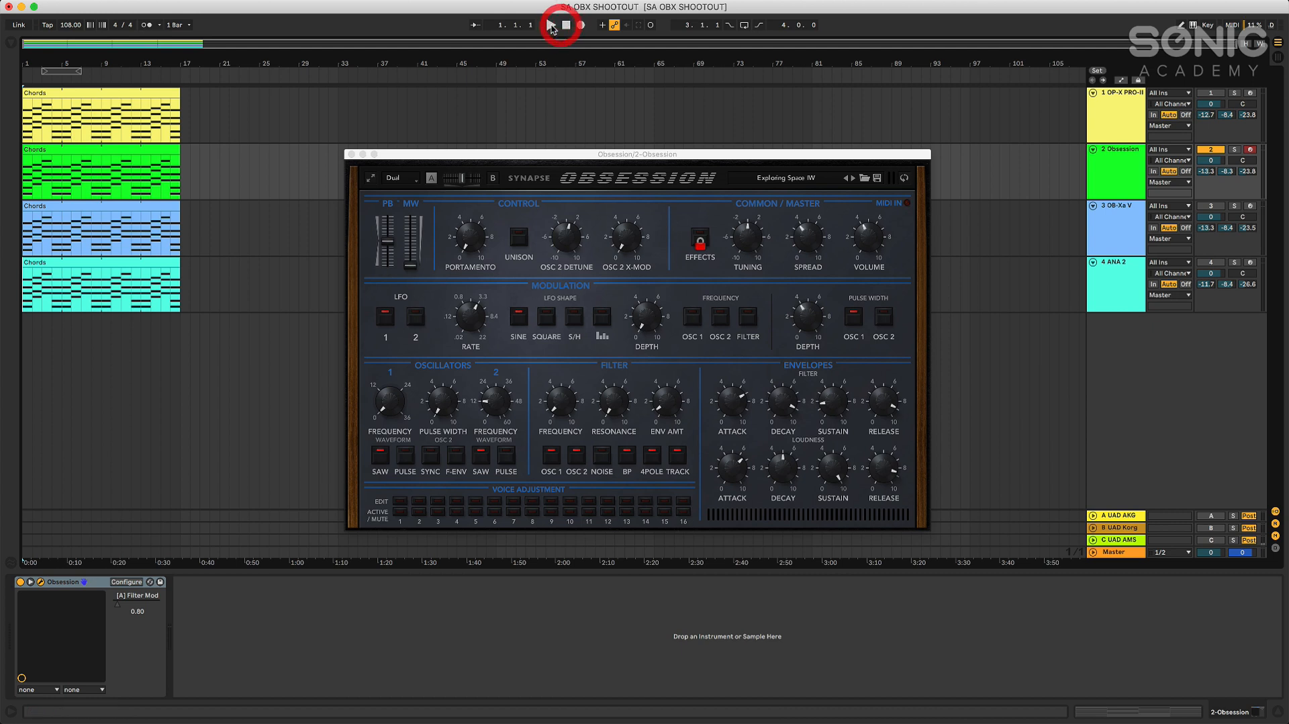
pyautogui.click(866, 231)
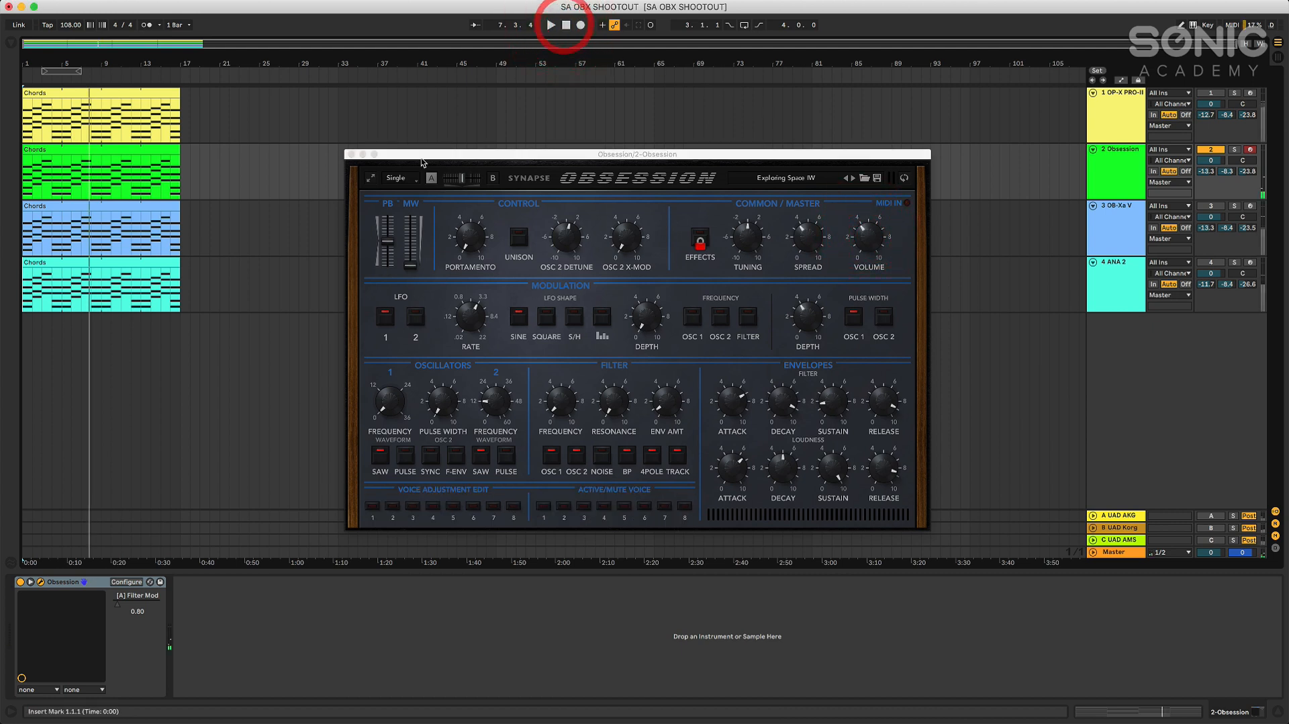
# Set Obsession to Single mode with 8 voices, and play the chords with that setting before stopping
pyautogui.click(396, 178)
pyautogui.click(405, 188)
pyautogui.click(411, 179)
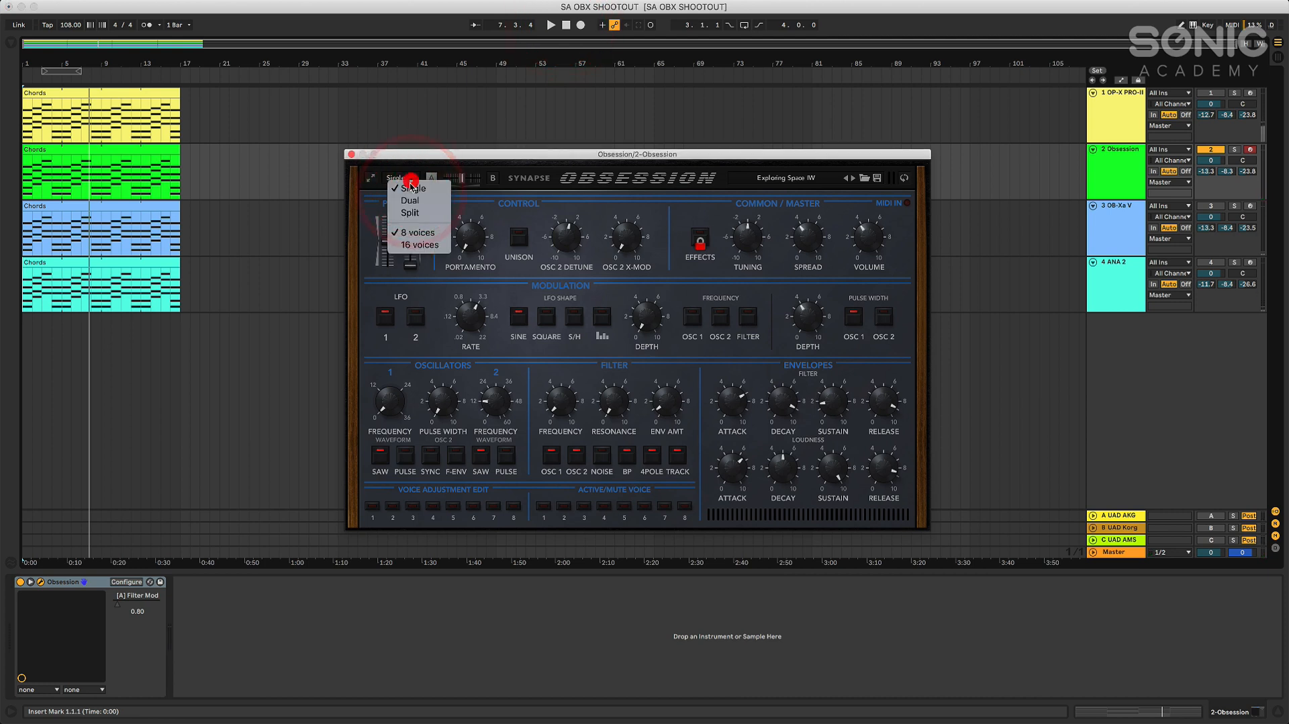
pyautogui.click(403, 233)
pyautogui.click(551, 25)
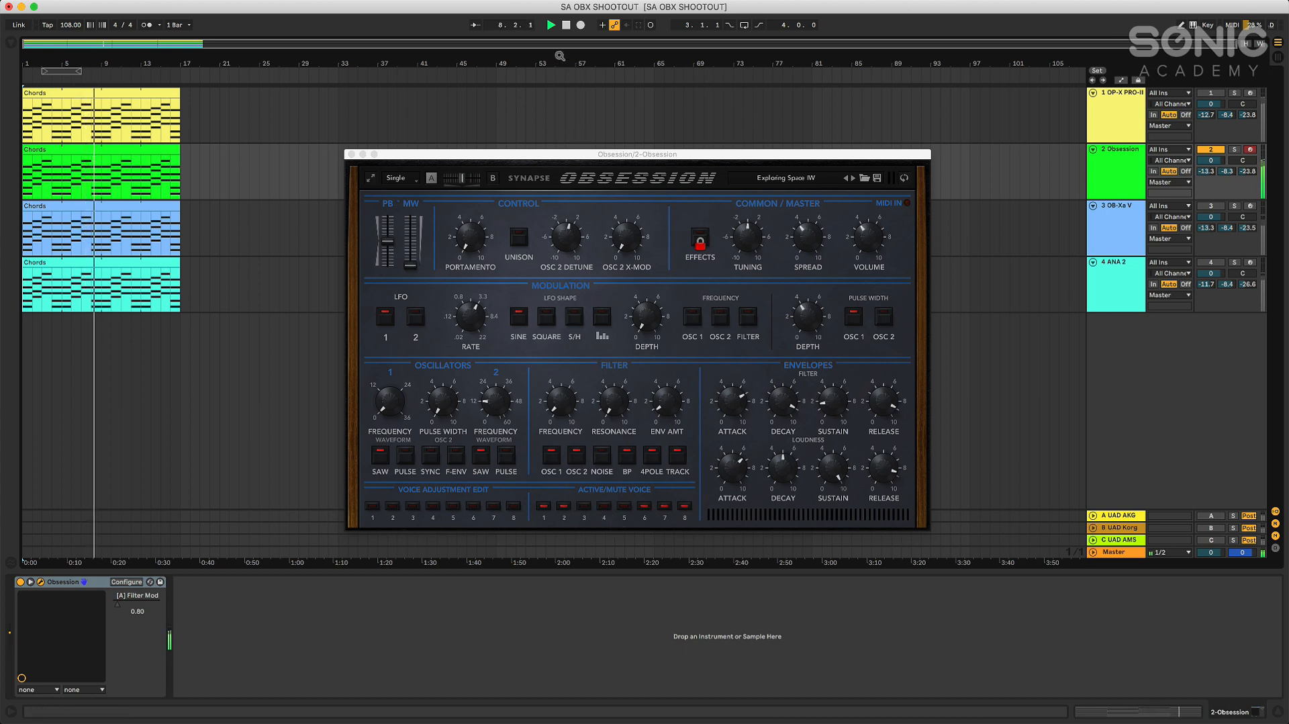
pyautogui.click(566, 25)
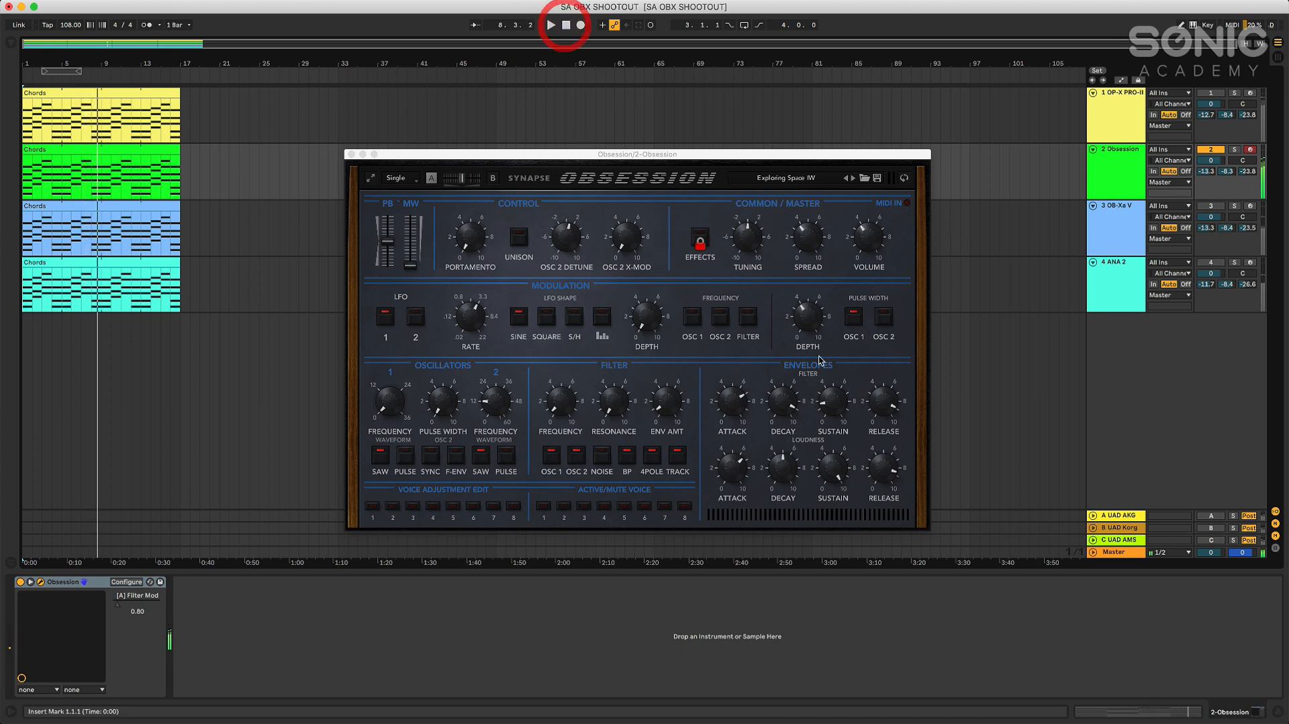
# Check Obsession's voice-count options and voice 1's adjustment settings, and close the synth window
pyautogui.click(413, 180)
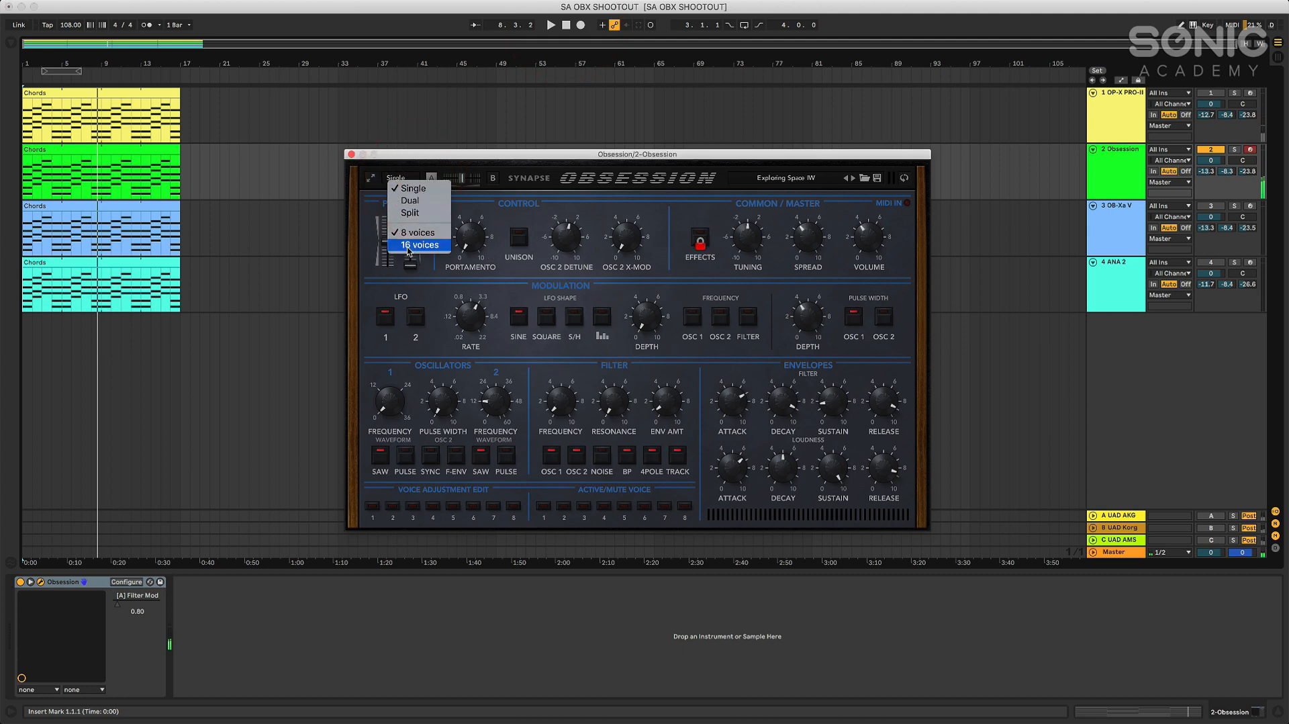
pyautogui.click(466, 129)
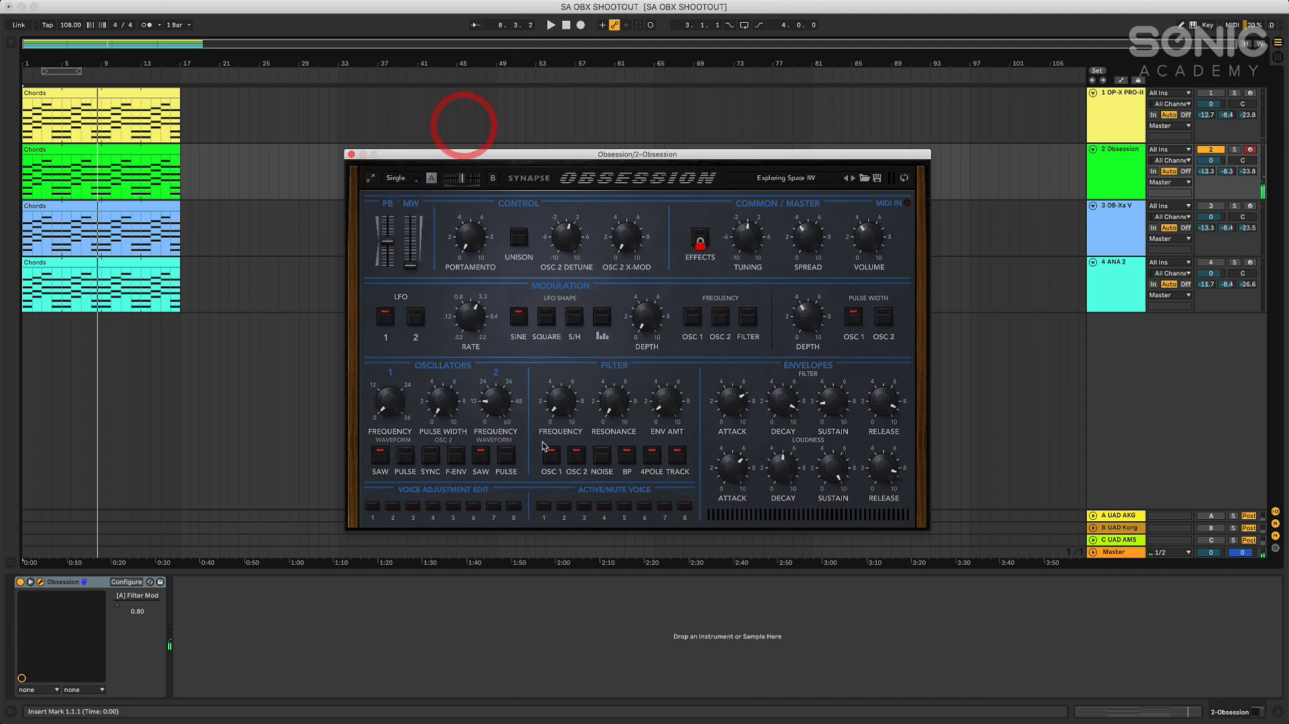
pyautogui.click(372, 505)
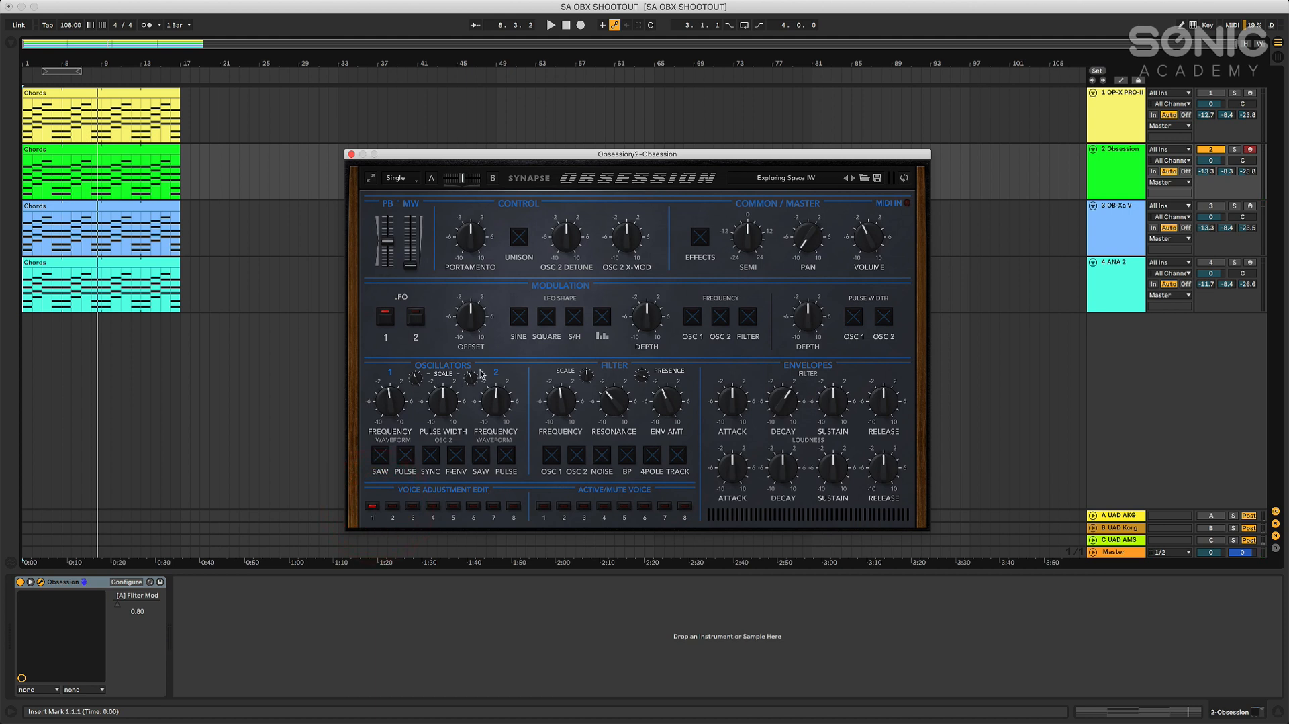
pyautogui.click(372, 507)
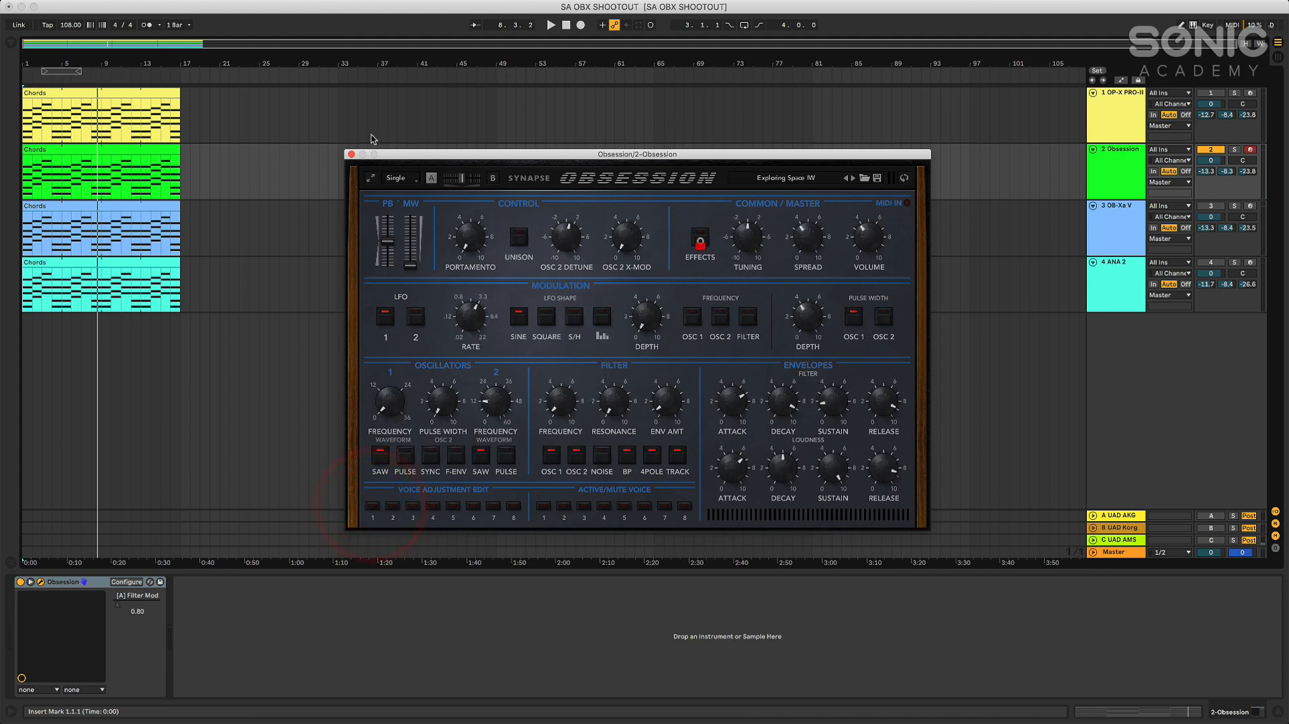
pyautogui.click(351, 154)
# Play the OPX clip from the start, adjust the OP-X PRO-II filter cutoff during playback, and stop
pyautogui.click(566, 25)
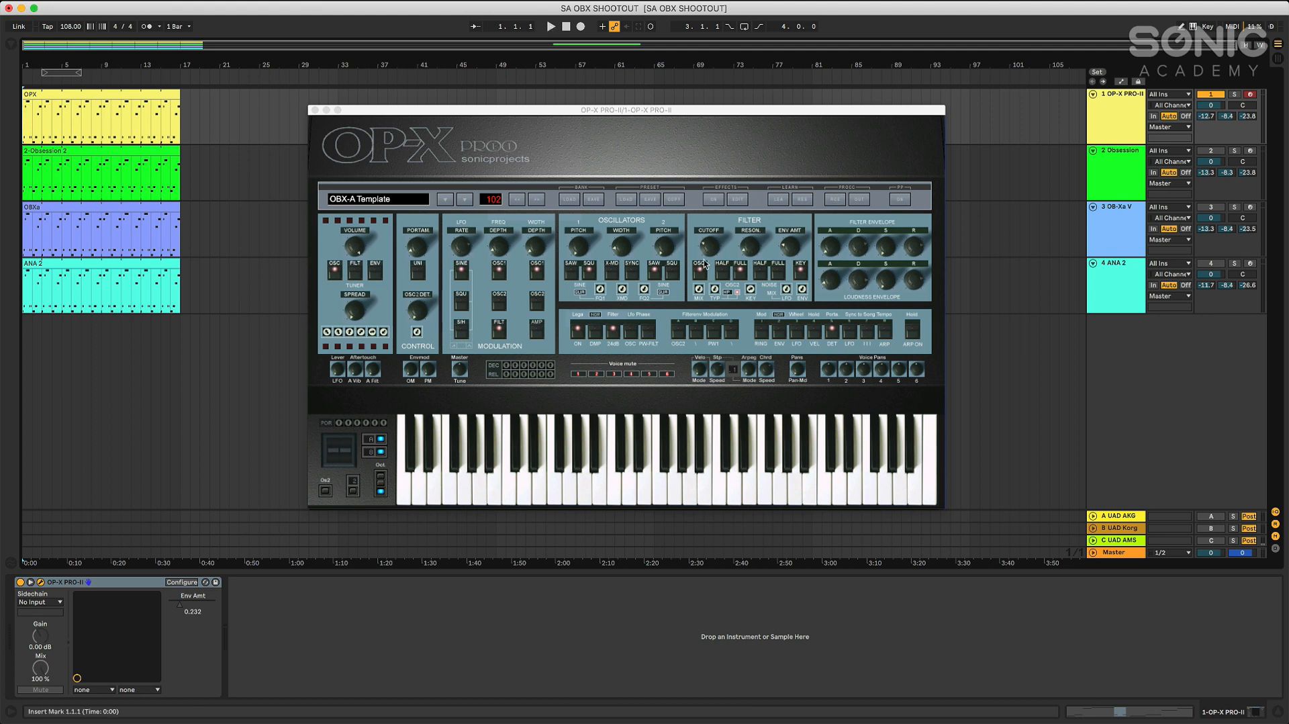
pyautogui.click(550, 27)
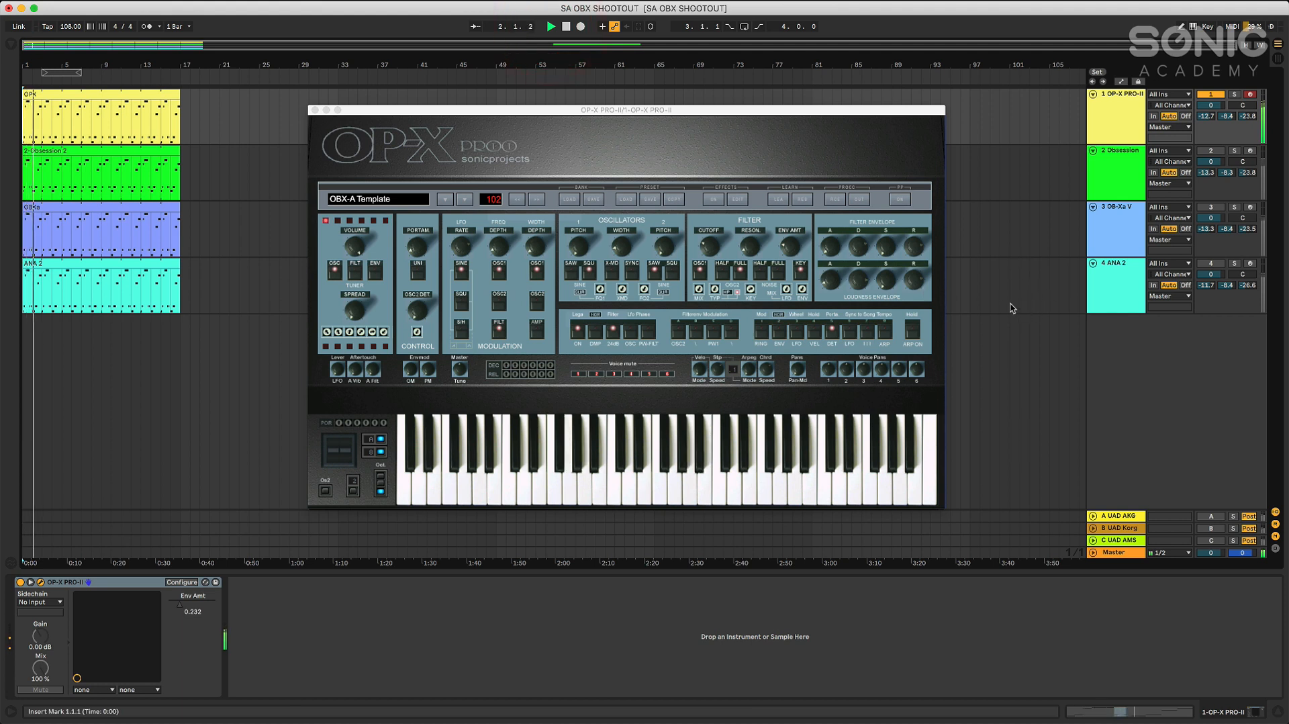
pyautogui.click(711, 251)
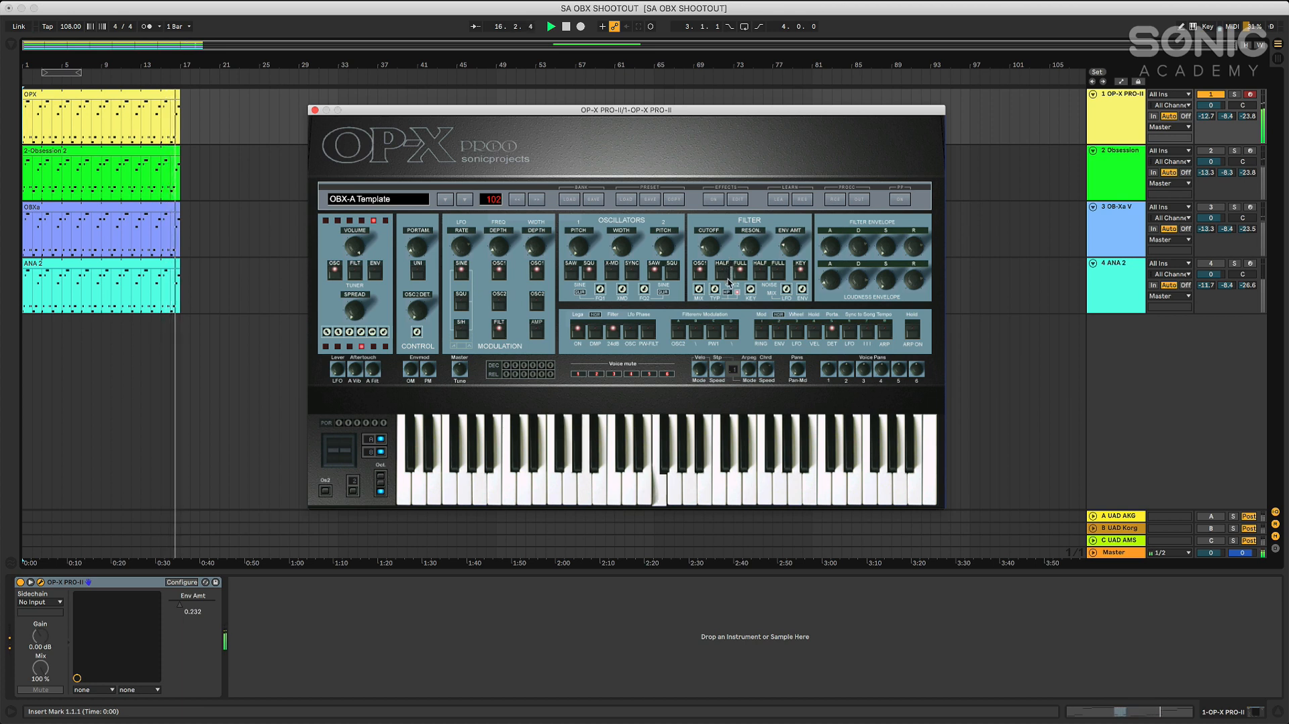
pyautogui.click(566, 27)
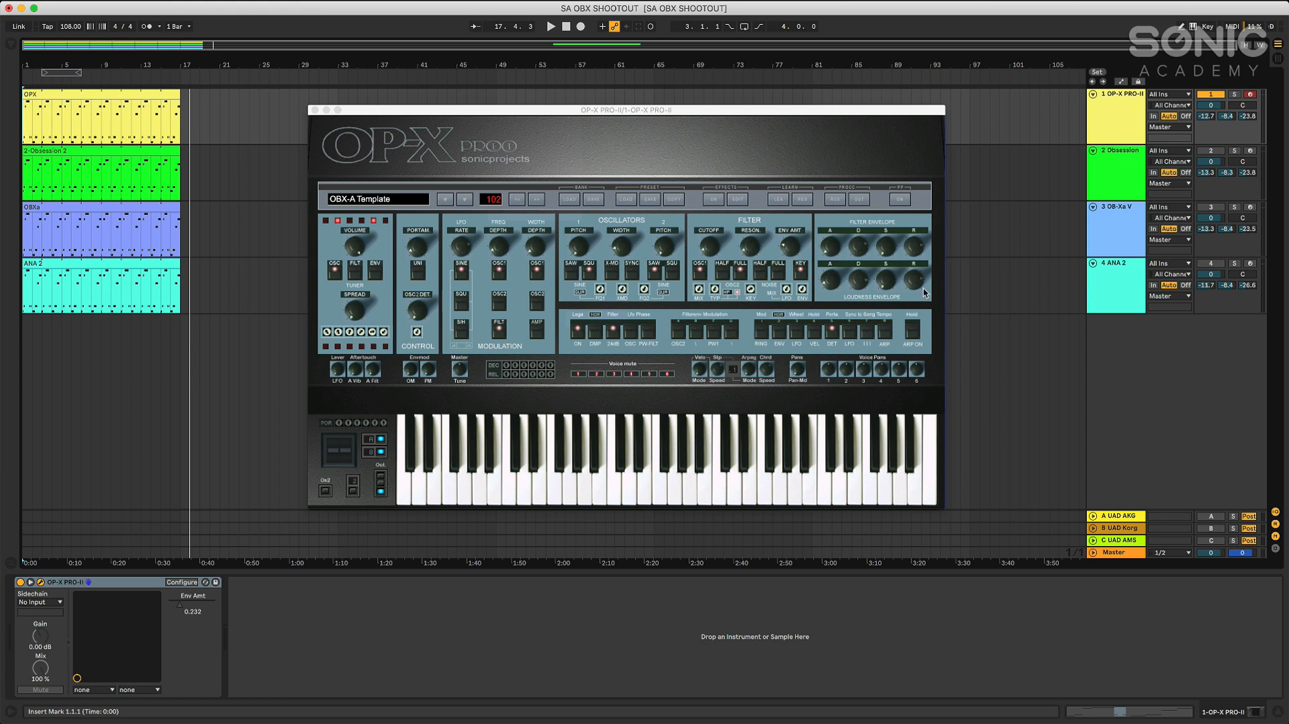
# Close the OP-X PRO-II window, return to the start of the arrangement, and open Obsession from its track
pyautogui.click(315, 110)
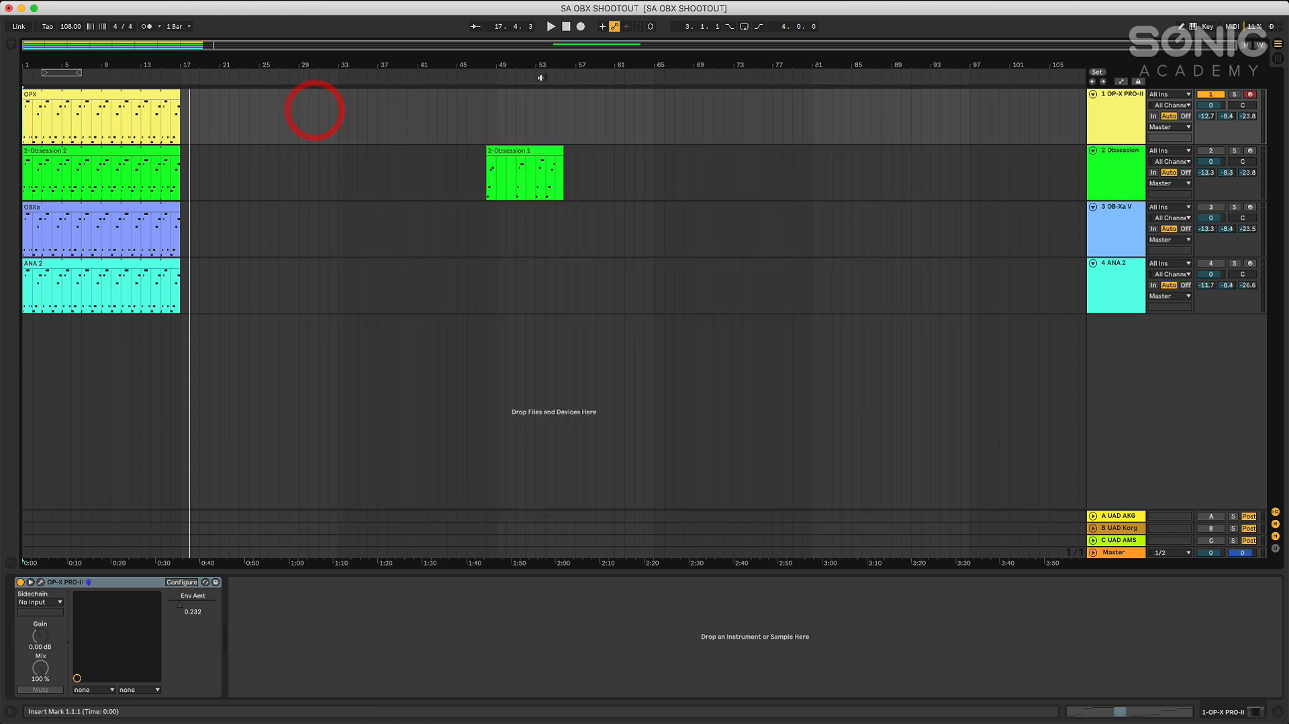
pyautogui.click(567, 27)
pyautogui.click(564, 26)
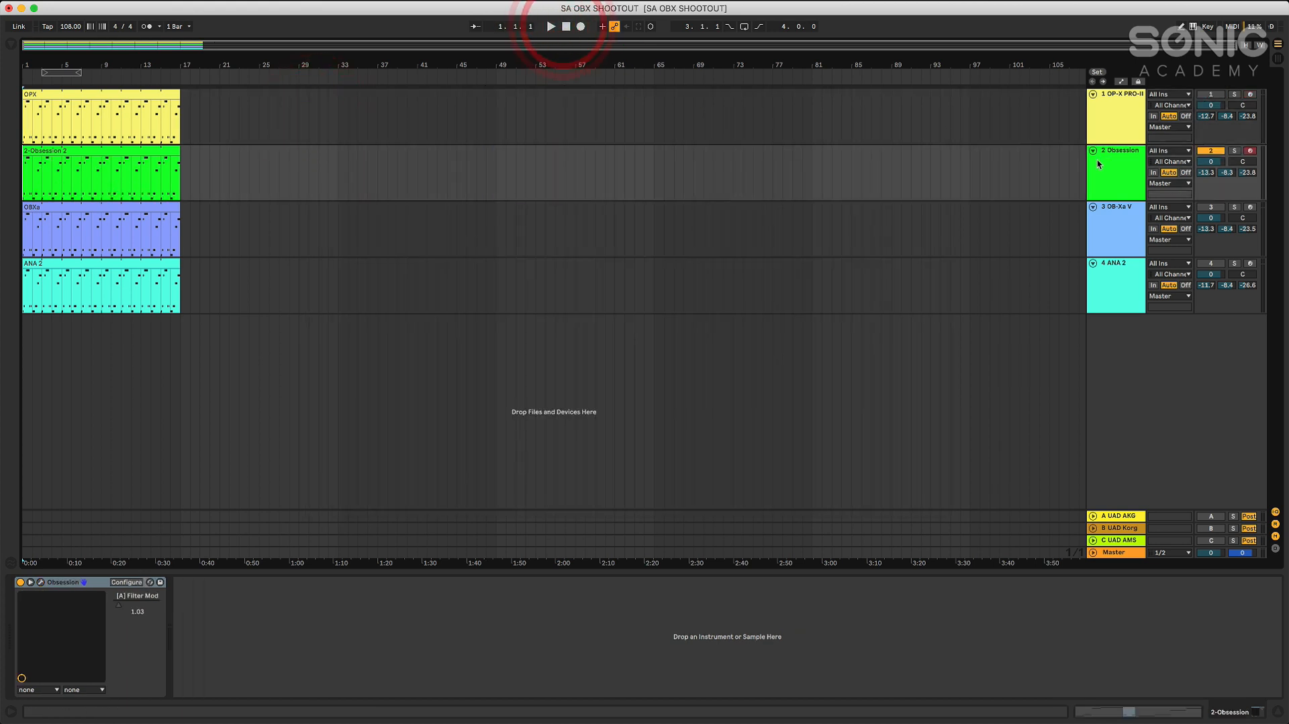
pyautogui.click(1096, 161)
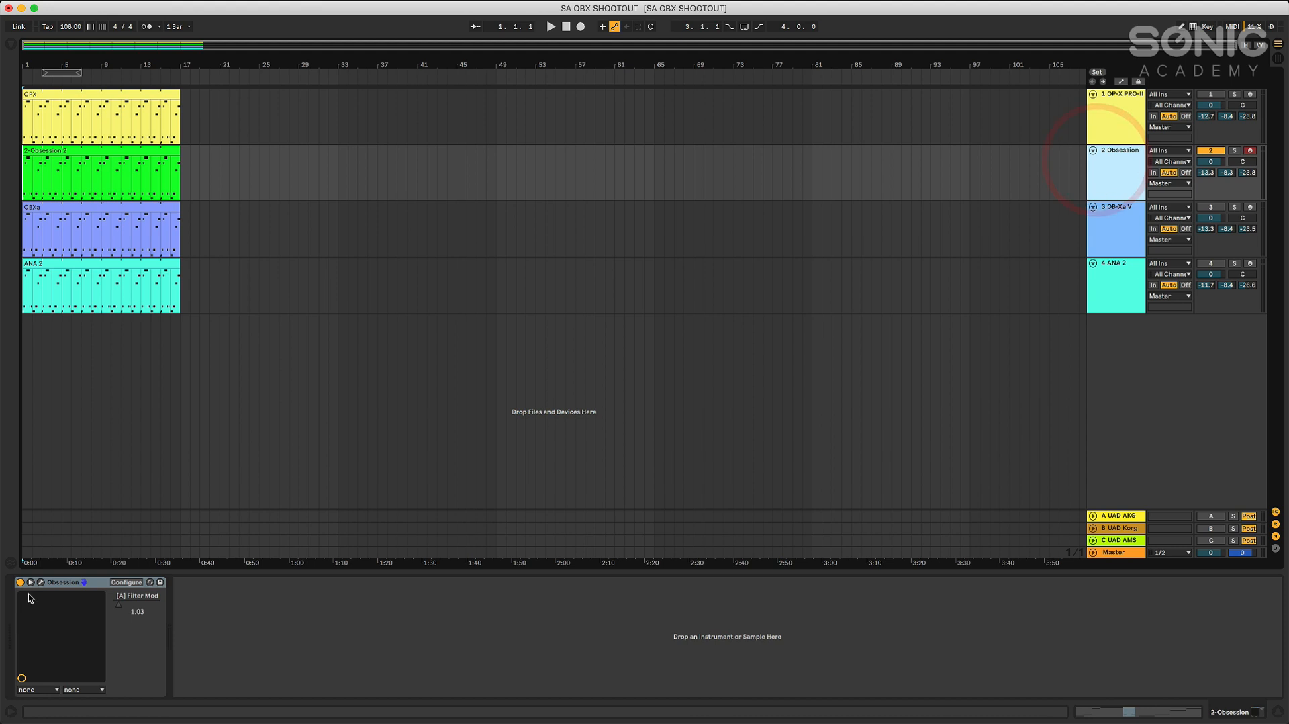
pyautogui.click(41, 582)
# Play the Obsession clip from the start, sweep the filter frequency during playback, and stop
pyautogui.click(550, 26)
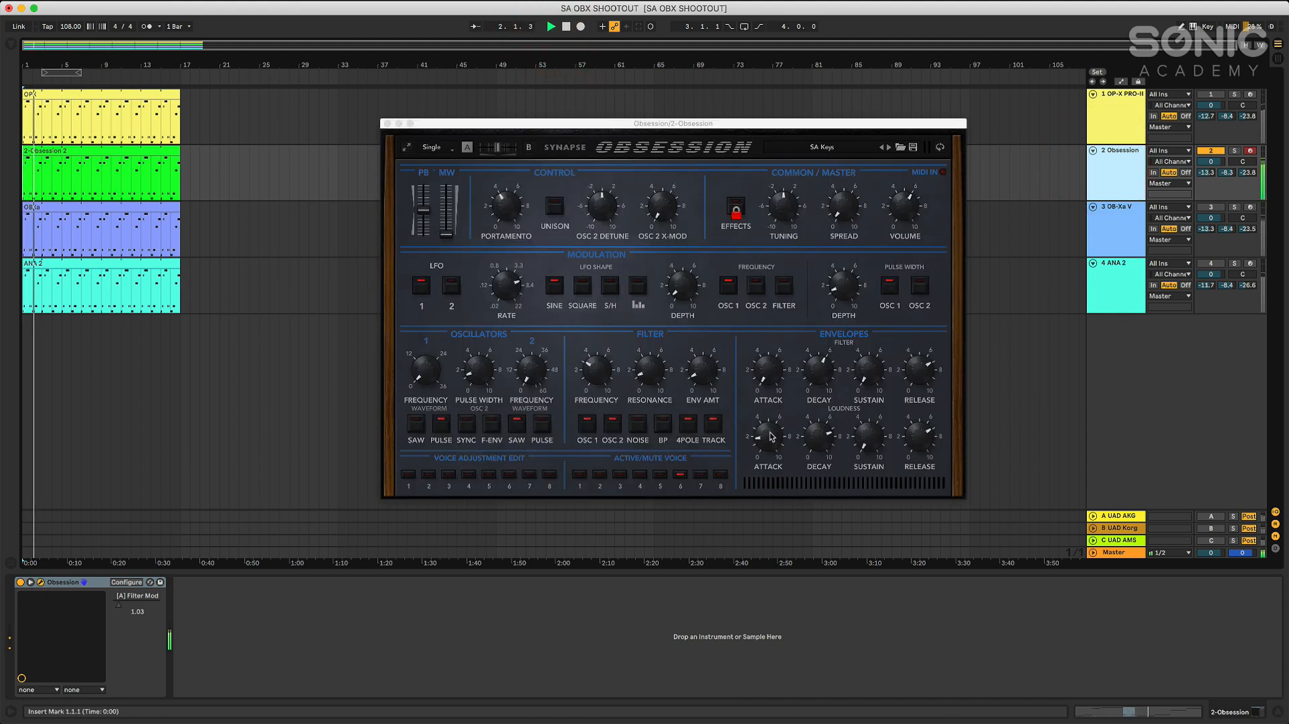
pyautogui.click(600, 374)
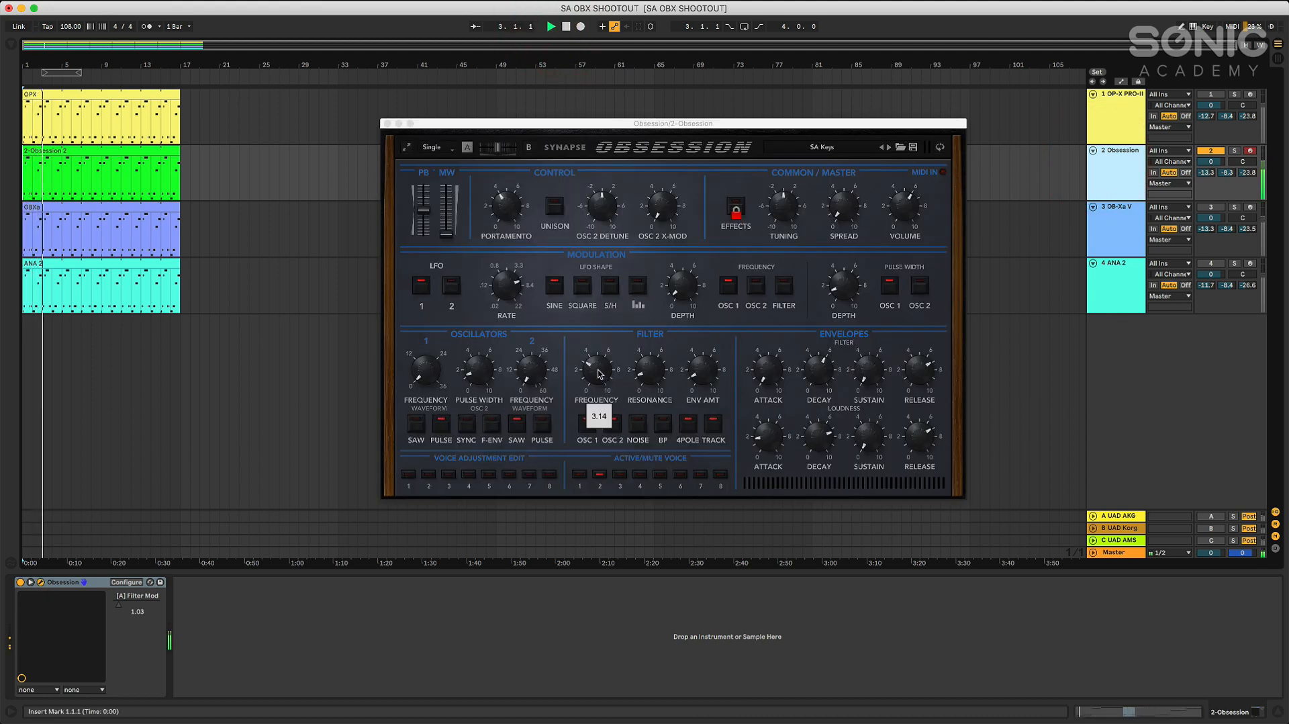
pyautogui.moveTo(600, 374)
pyautogui.mouseDown()
pyautogui.moveTo(598, 399)
pyautogui.moveTo(610, 307)
pyautogui.moveTo(600, 396)
pyautogui.mouseUp()
pyautogui.click(877, 247)
pyautogui.press('space')
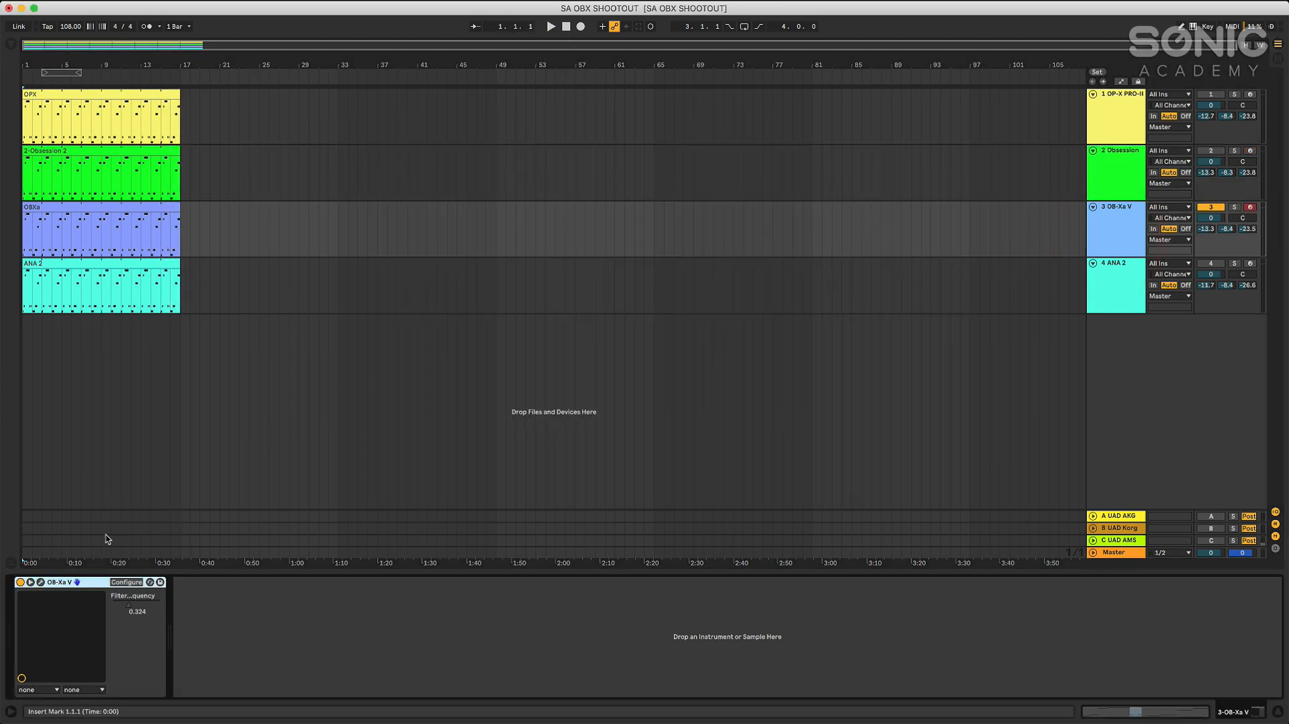
# Open OB-Xa V, play its clip from the start while sweeping the filter frequency, and stop playback
pyautogui.click(40, 583)
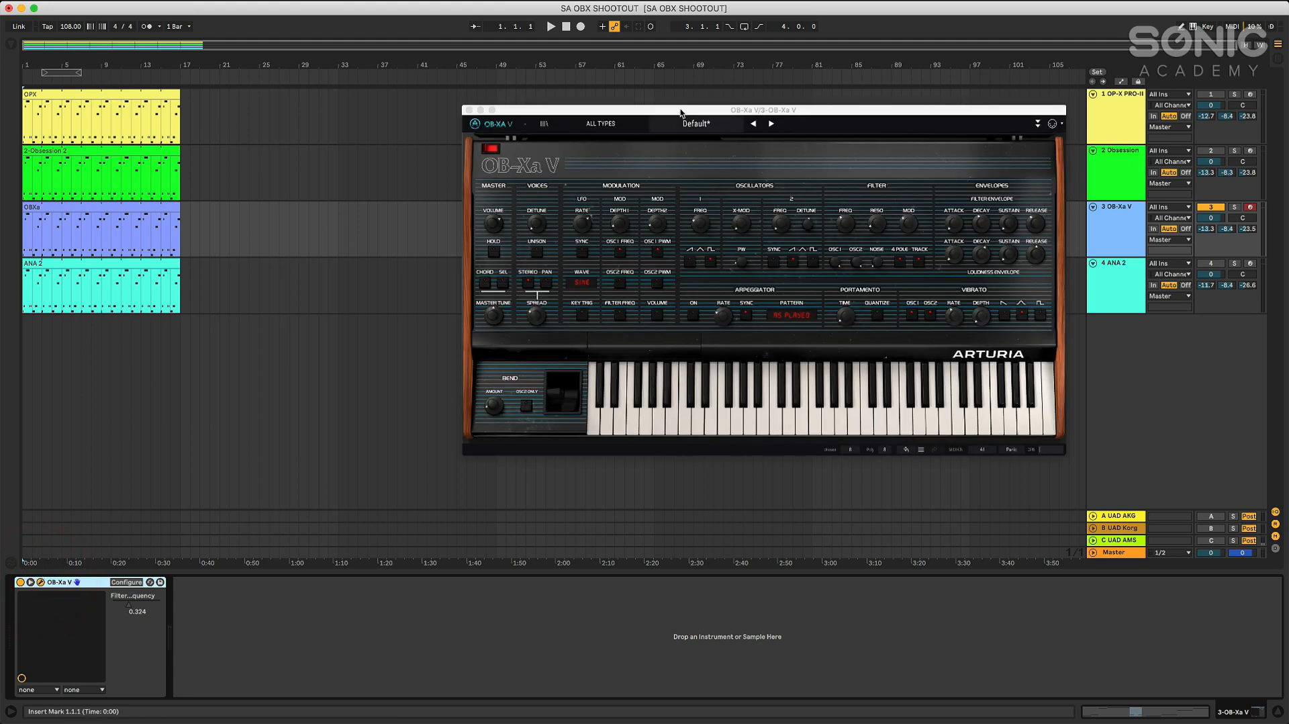
pyautogui.click(550, 27)
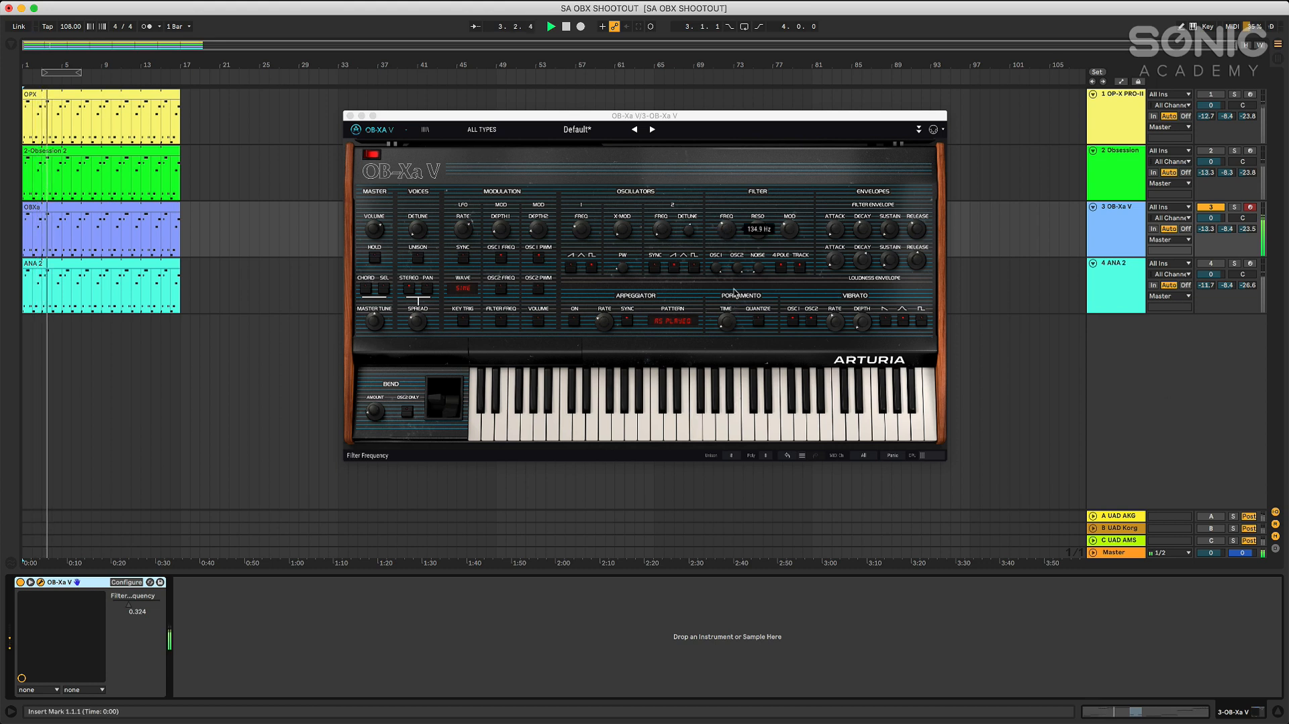
pyautogui.click(727, 321)
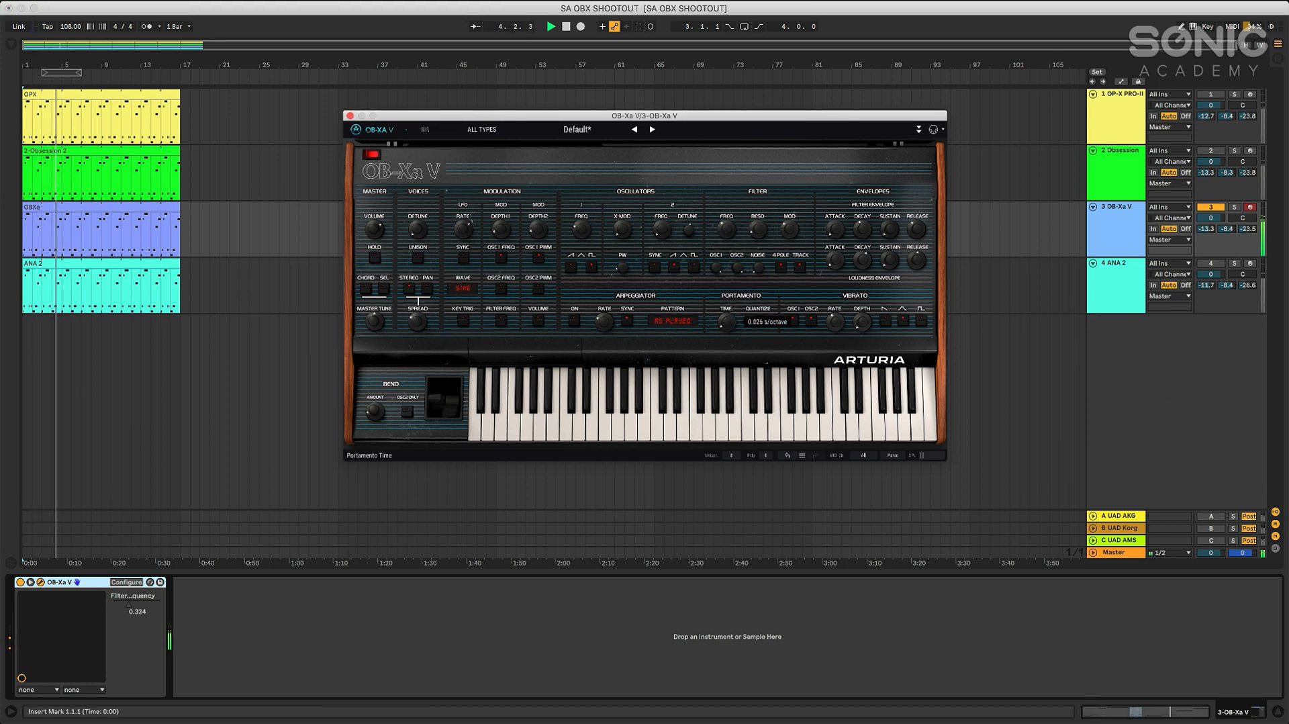
pyautogui.click(738, 240)
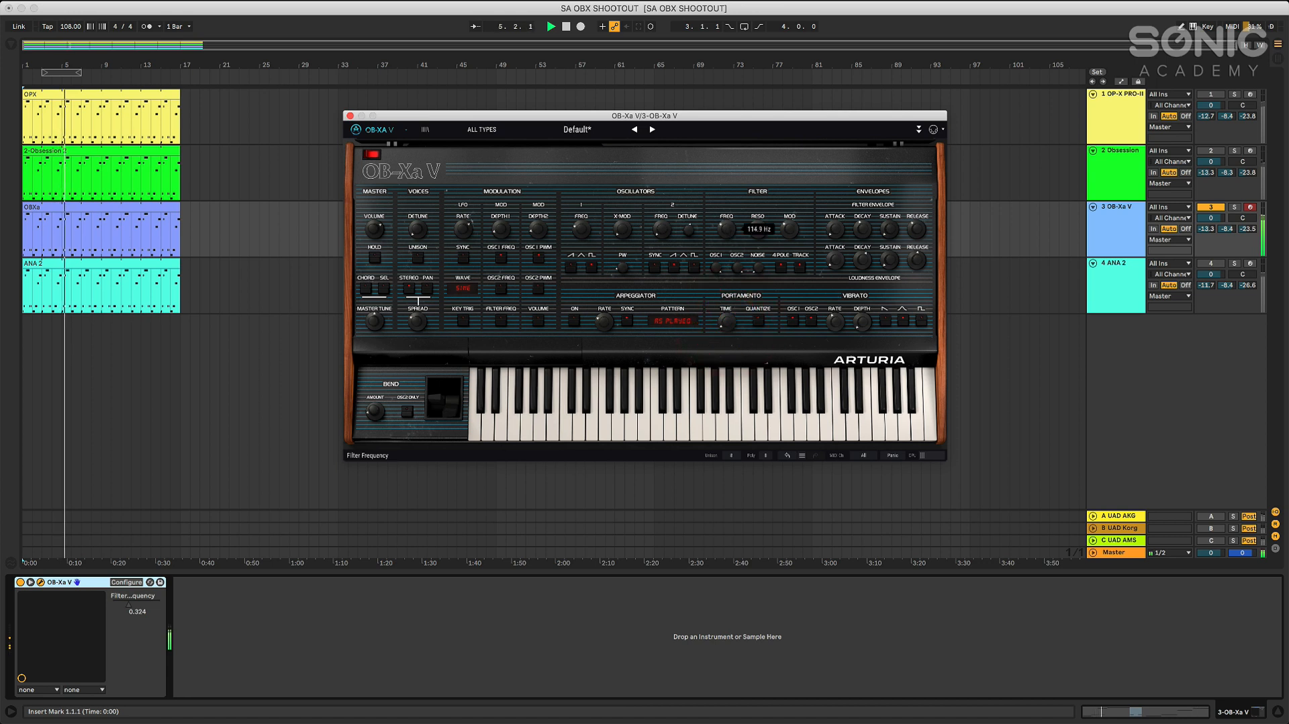
pyautogui.moveTo(728, 231)
pyautogui.mouseDown()
pyautogui.moveTo(728, 241)
pyautogui.moveTo(728, 226)
pyautogui.mouseUp()
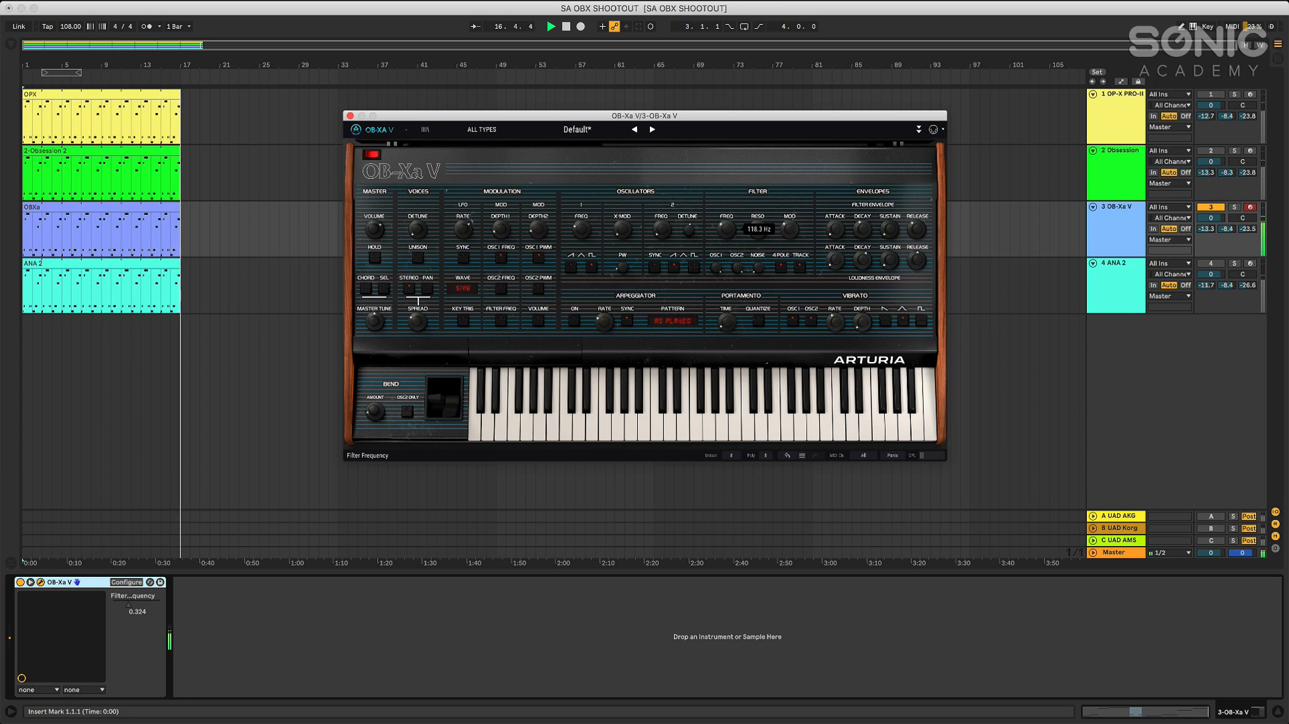
pyautogui.click(566, 27)
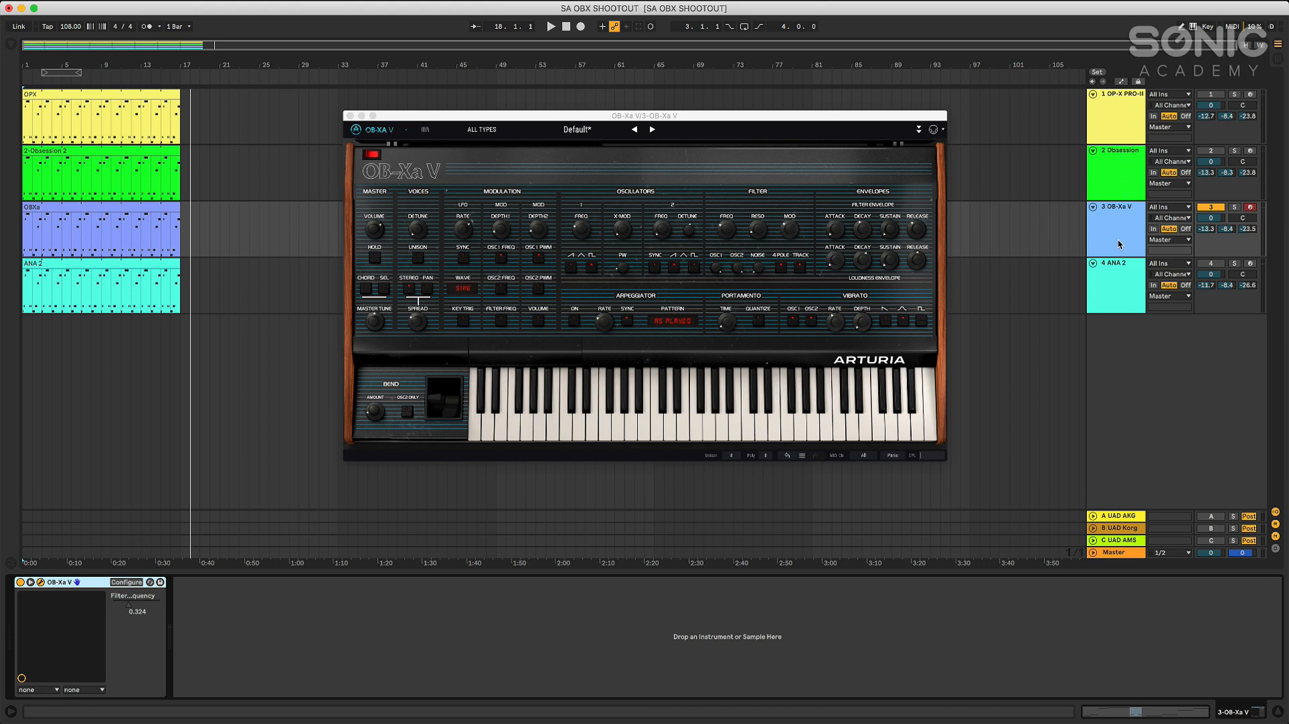
# Close the OB-Xa V window, turn off its track, and activate and select the ANA 2 track
pyautogui.click(350, 116)
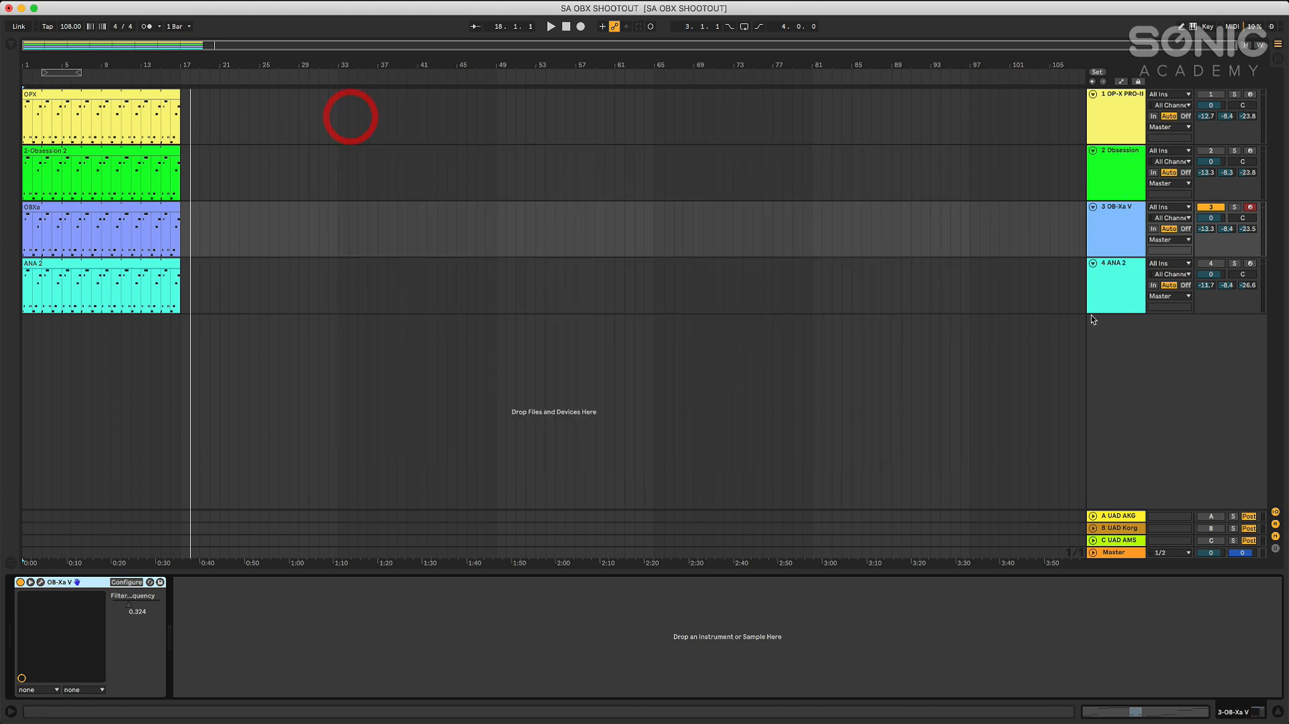
pyautogui.click(1108, 253)
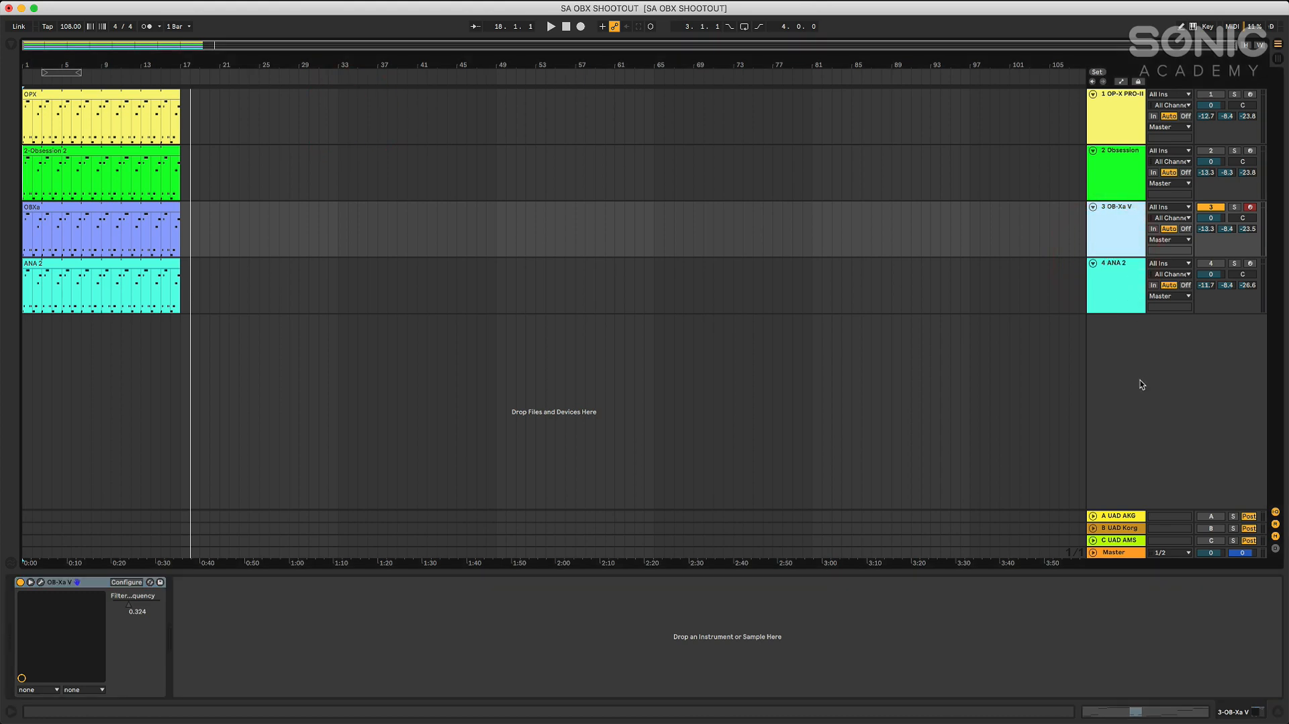
pyautogui.click(1124, 135)
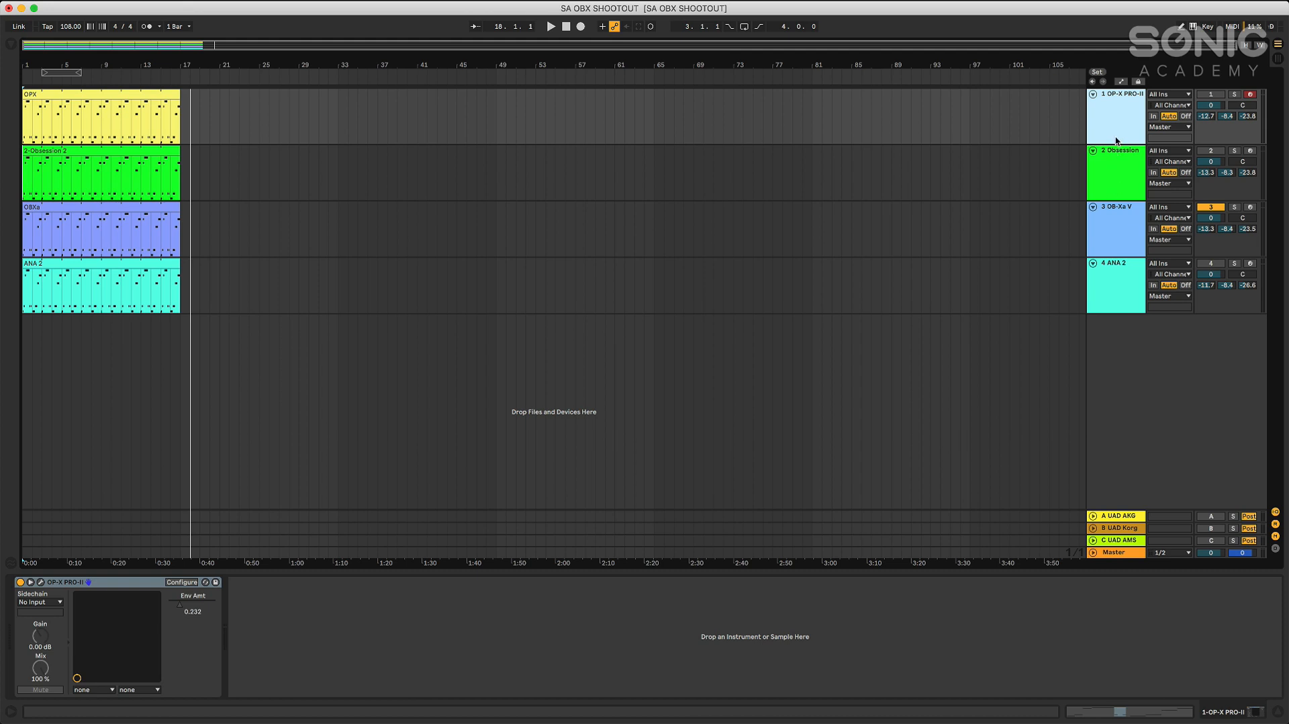
pyautogui.click(1114, 285)
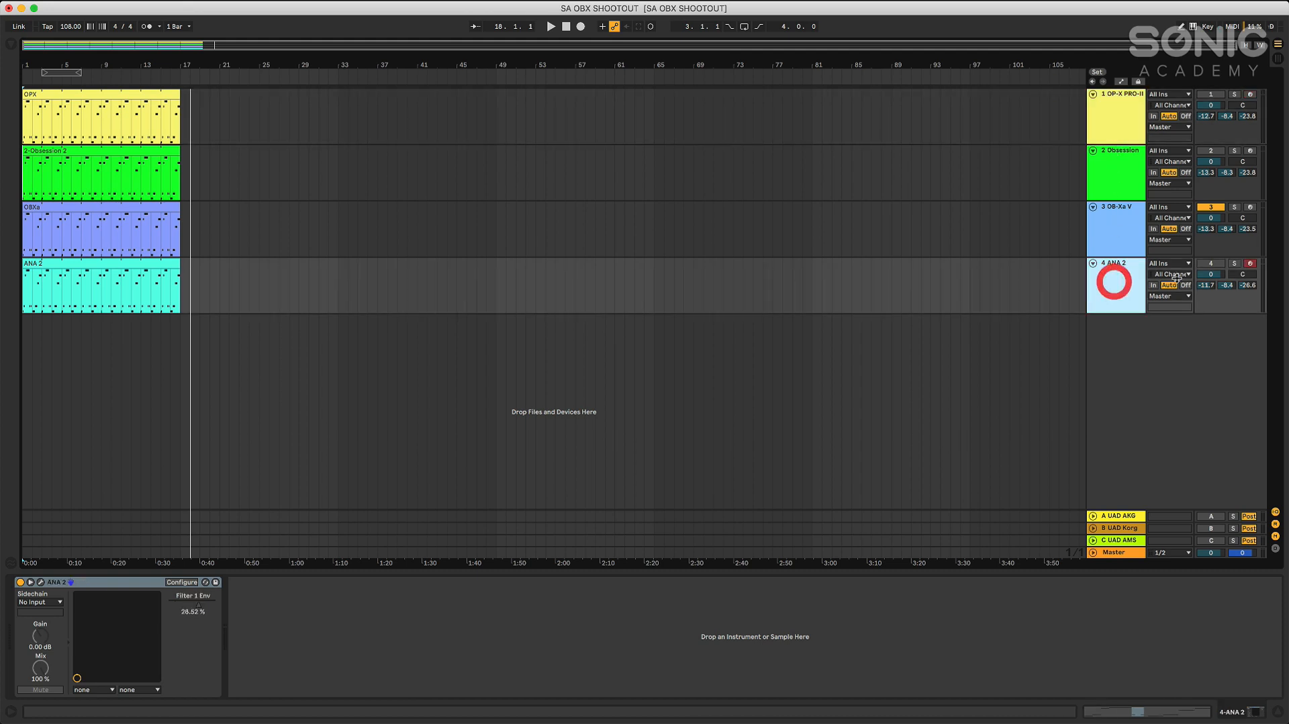
pyautogui.click(1212, 217)
pyautogui.click(1117, 286)
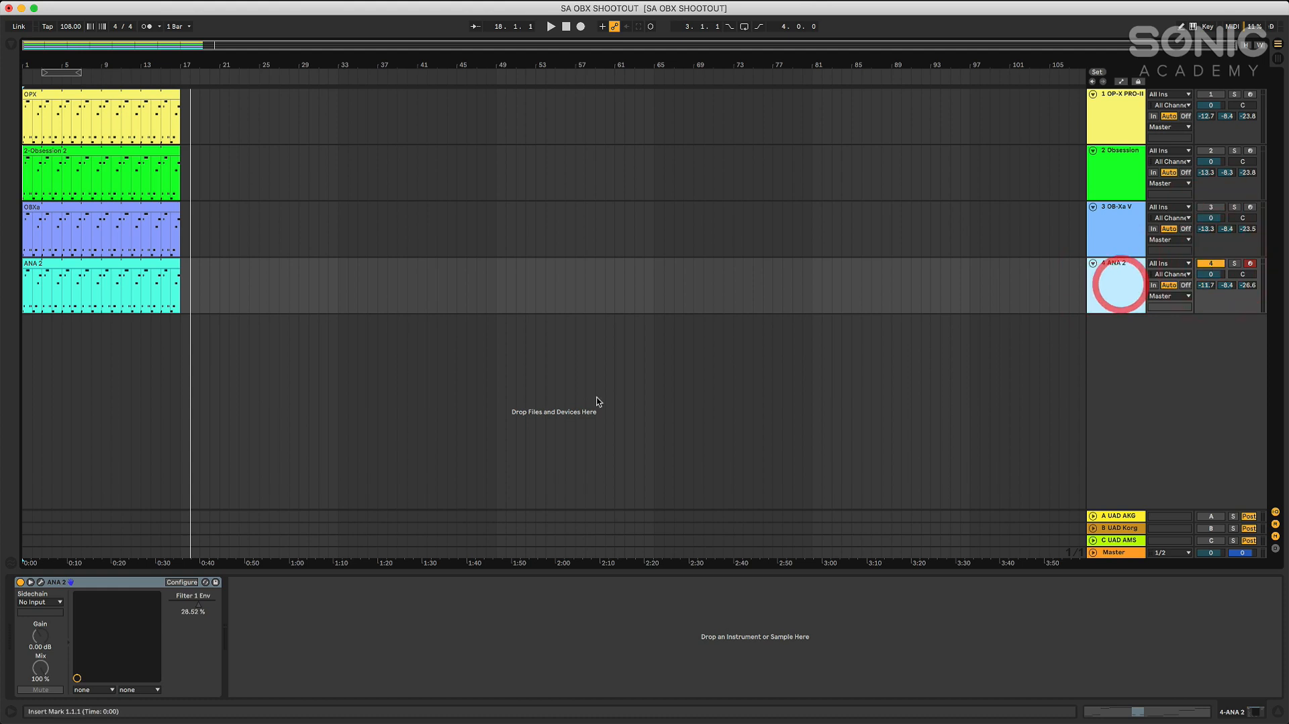
# Open ANA 2, reposition its window clear of the track controls, and review the modulation matrix routings
pyautogui.click(41, 583)
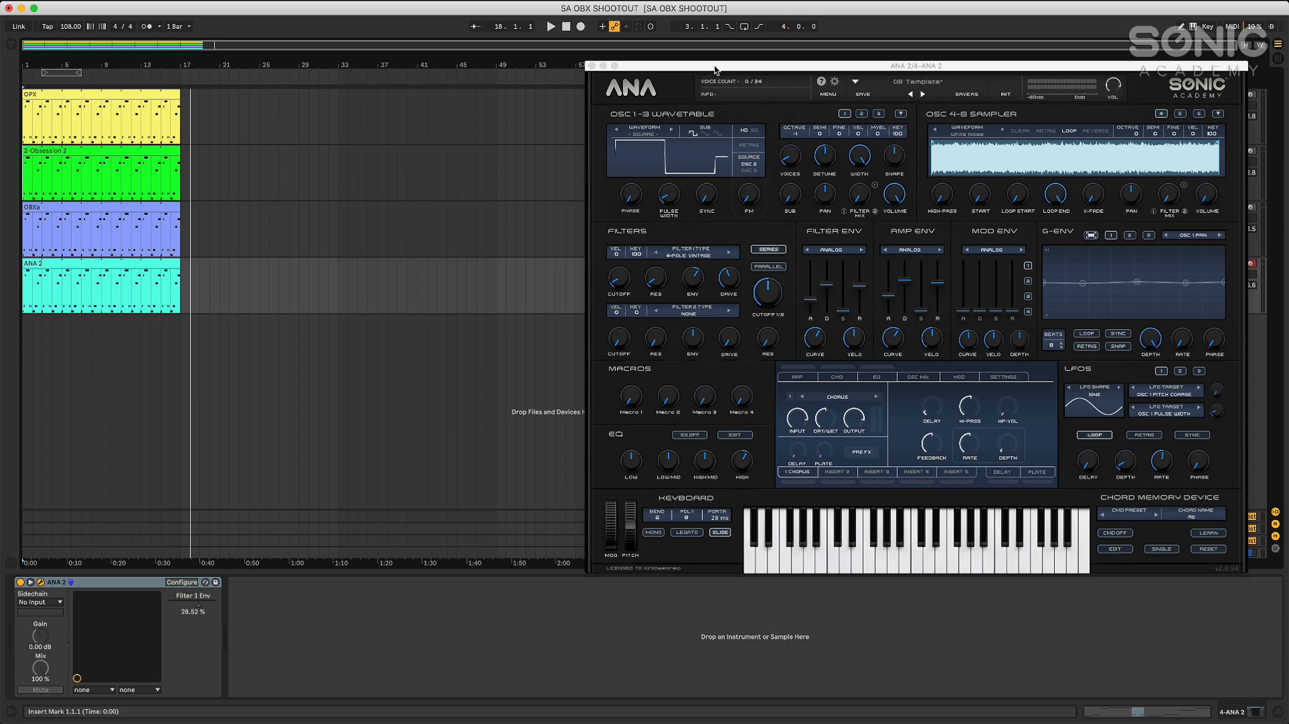
pyautogui.moveTo(715, 69); pyautogui.dragTo(558, 71)
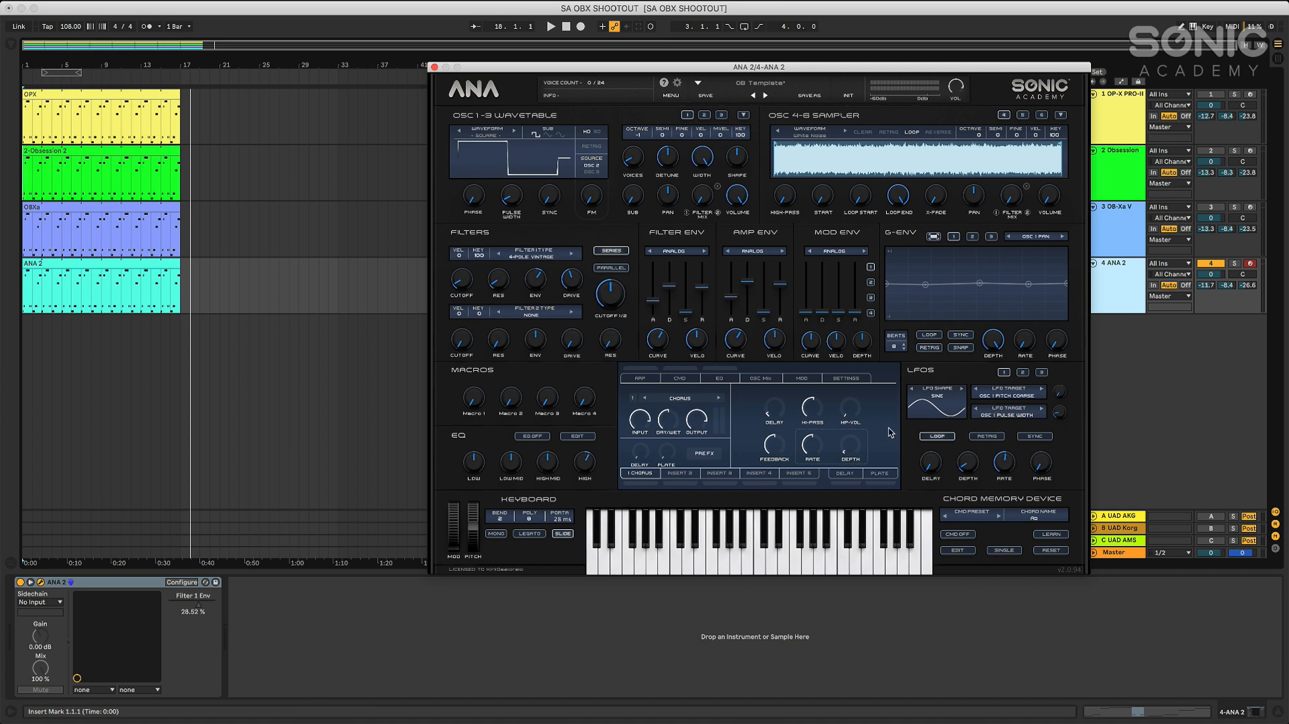
pyautogui.click(803, 379)
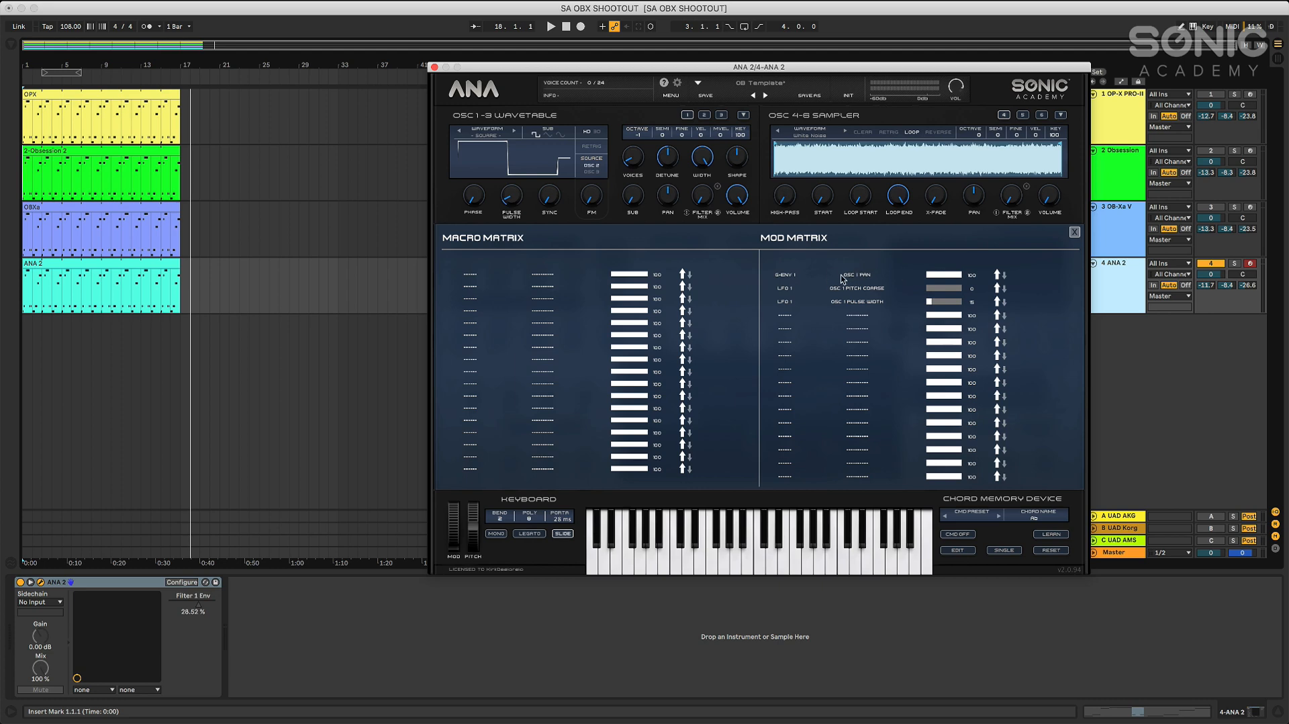
pyautogui.click(1075, 232)
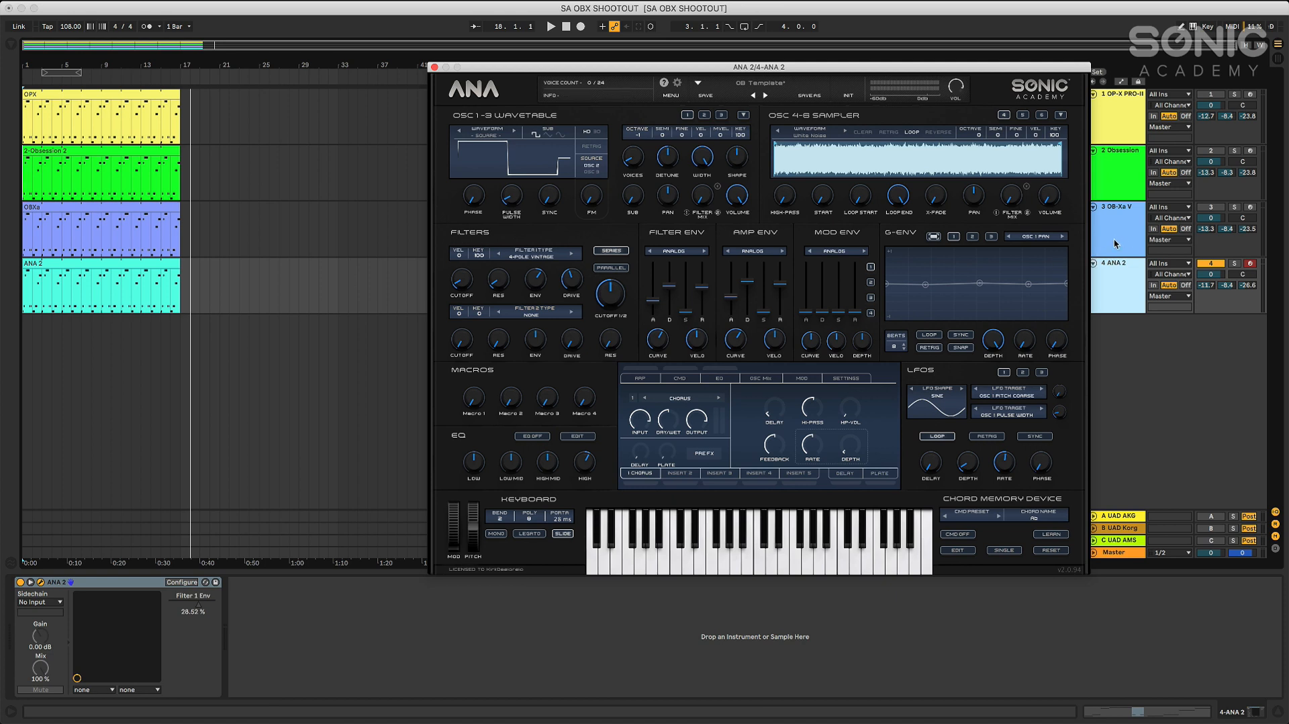
# Play the ANA 2 clip from the start, sweep the first filter's cutoff during playback, and stop
pyautogui.click(566, 27)
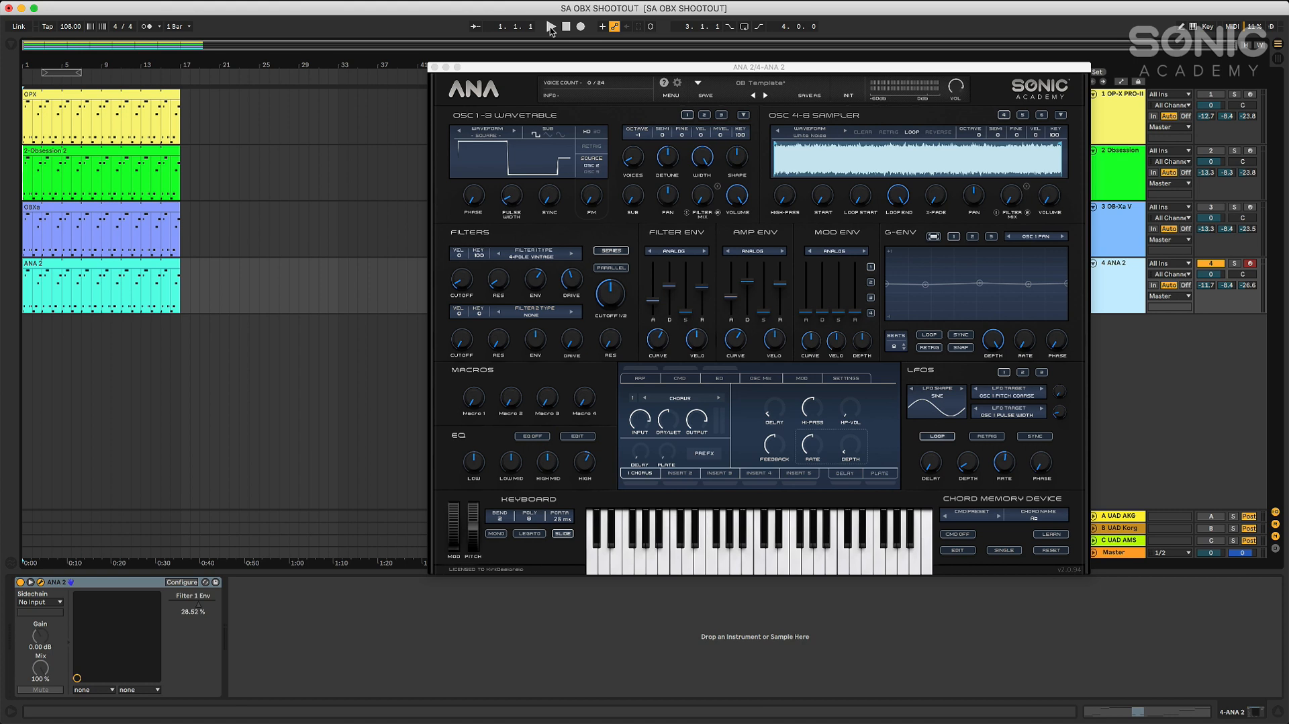
pyautogui.click(552, 28)
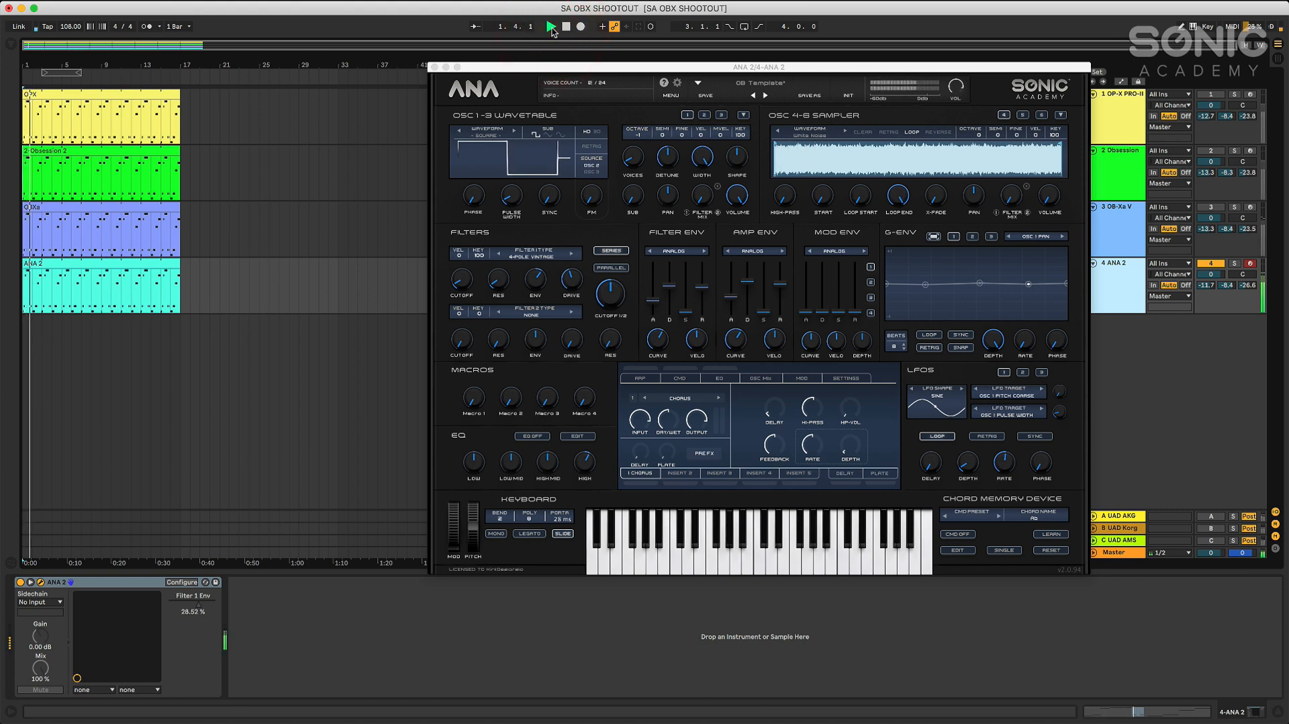
pyautogui.click(462, 281)
pyautogui.moveTo(462, 281)
pyautogui.mouseDown()
pyautogui.moveTo(464, 296)
pyautogui.moveTo(490, 199)
pyautogui.moveTo(479, 289)
pyautogui.mouseUp()
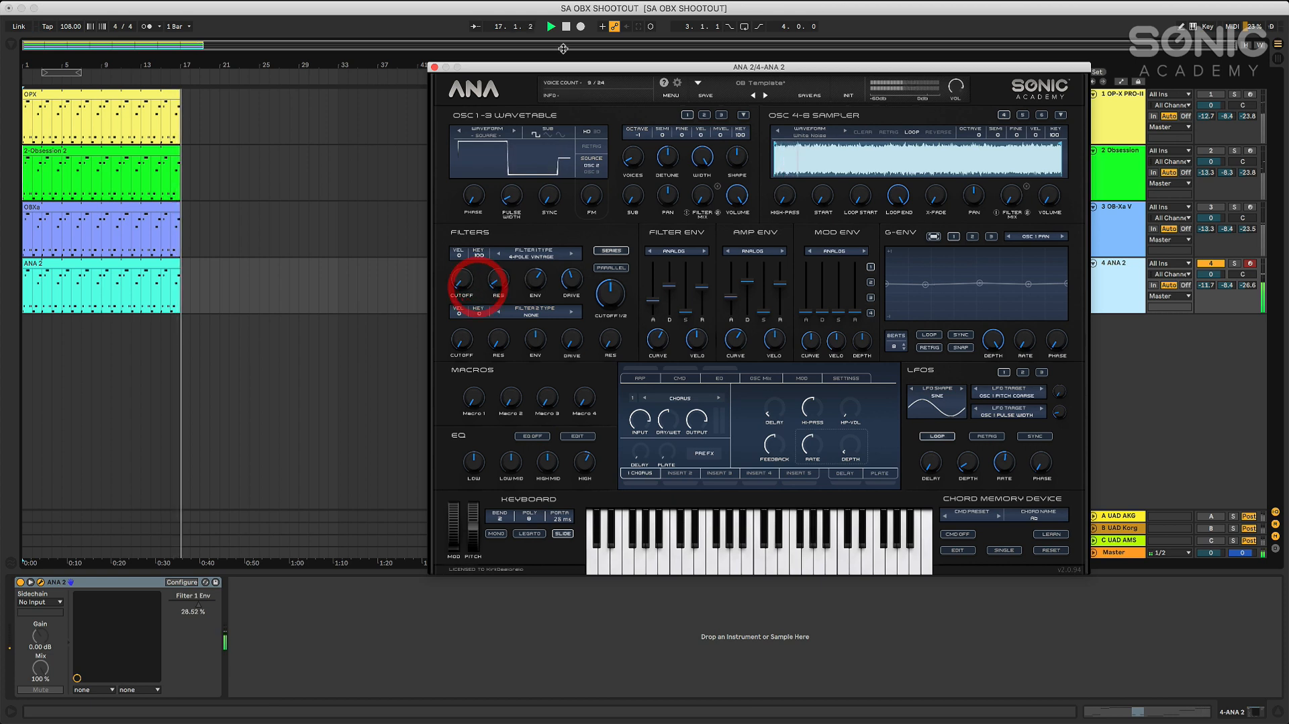
pyautogui.press('space')
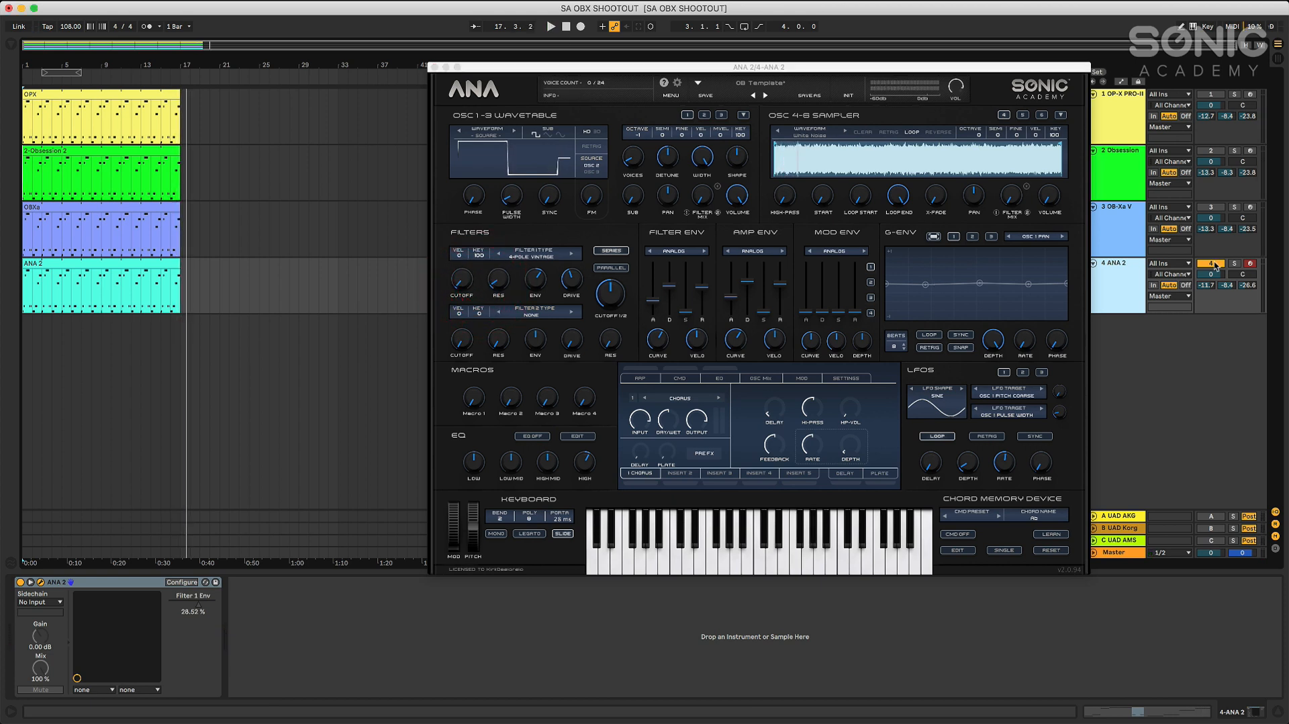
# Activate the OP-X PRO-II, Obsession and OB-Xa V tracks, and inspect the AKG BX 20 reverb on the UAD AKG return
pyautogui.click(1211, 207)
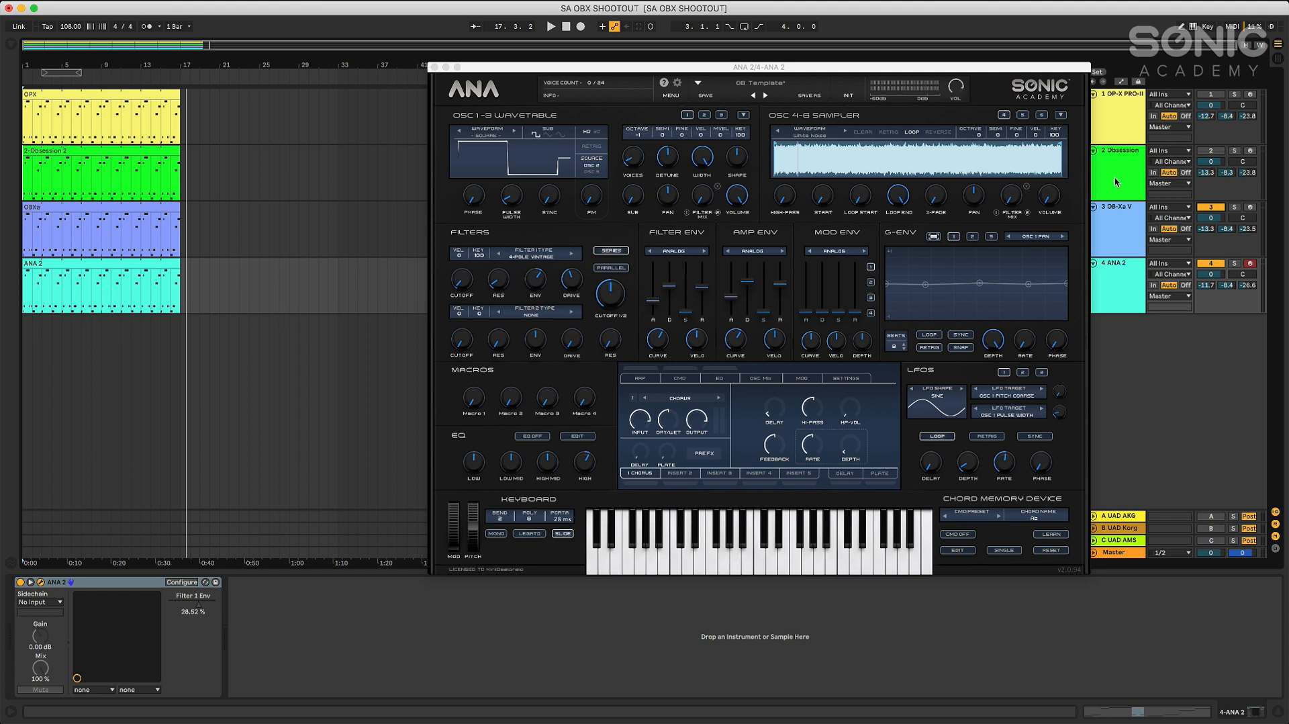
pyautogui.click(1212, 95)
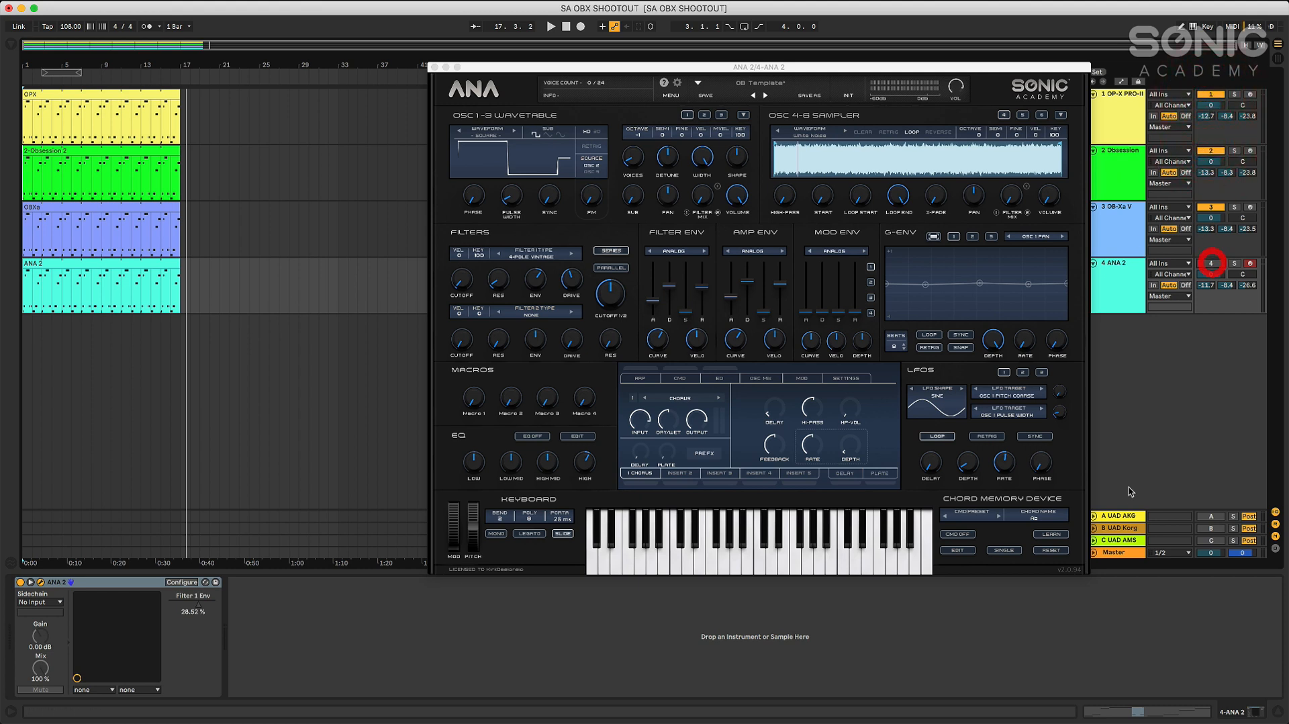
pyautogui.click(1127, 518)
pyautogui.moveTo(884, 70); pyautogui.dragTo(777, 60)
pyautogui.click(1114, 517)
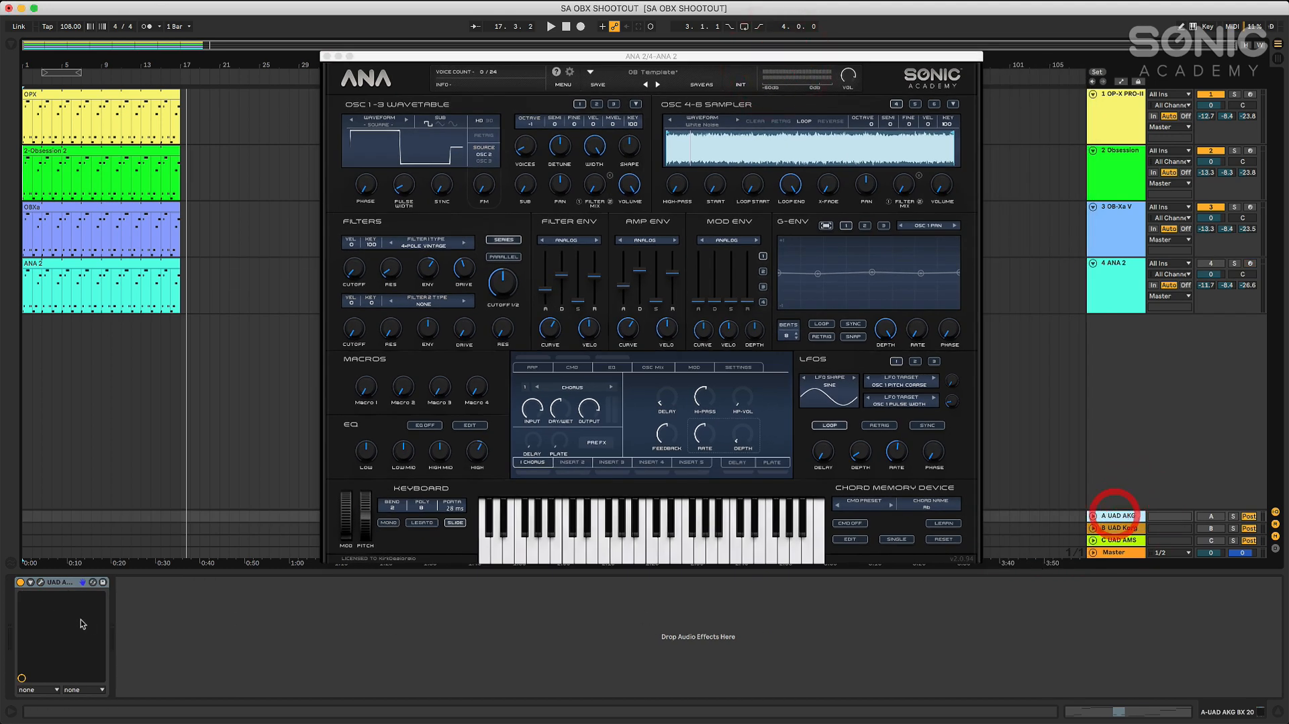
pyautogui.click(40, 583)
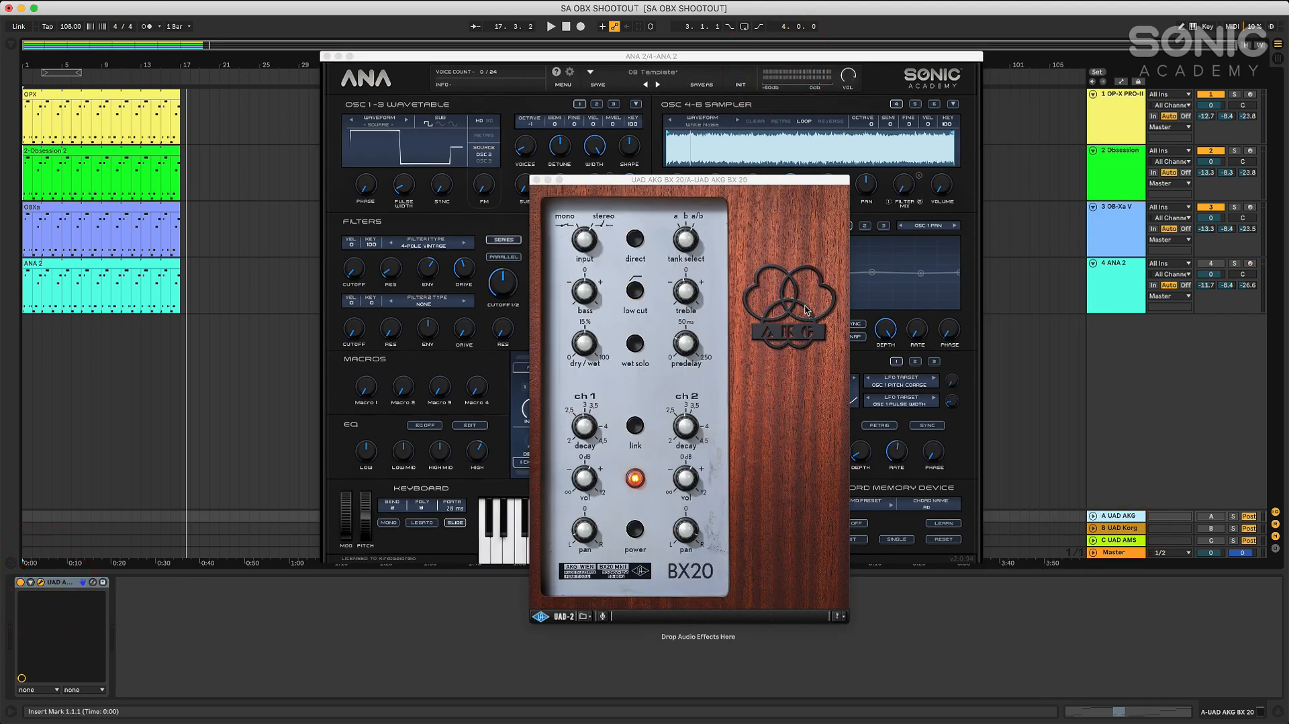
pyautogui.click(535, 180)
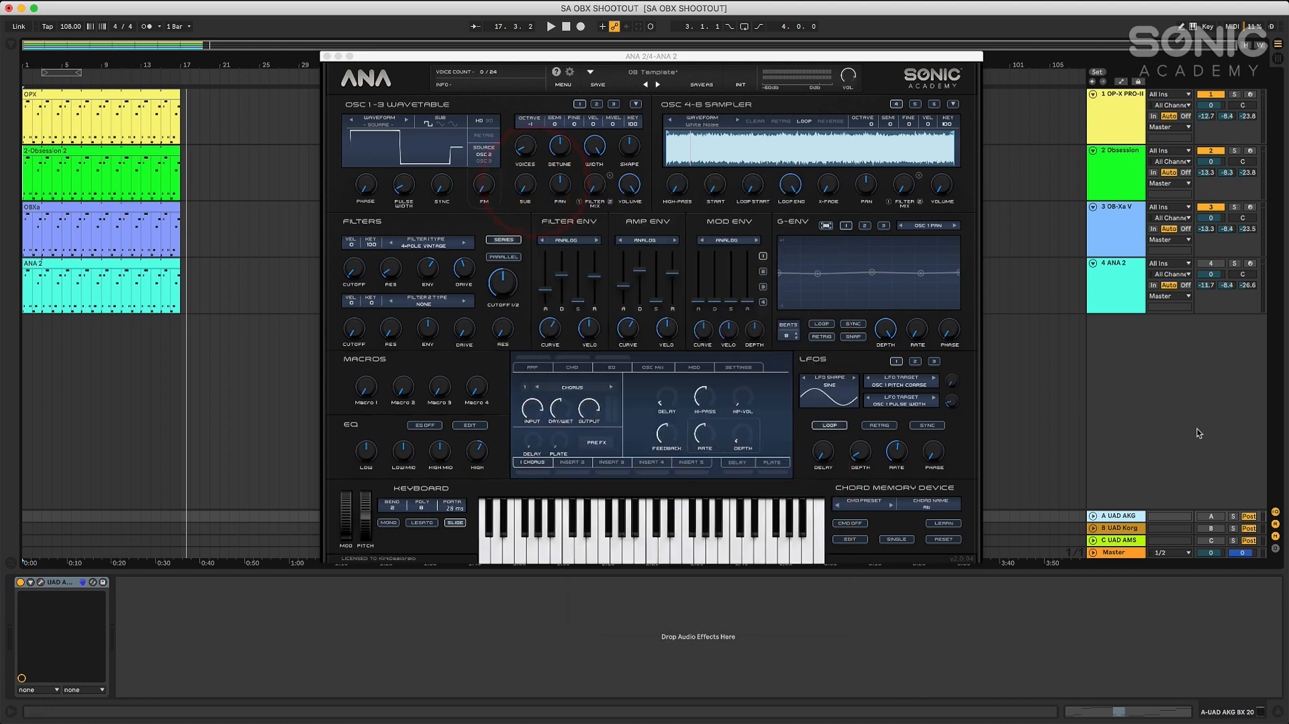
# Close ANA 2, leave only the OP-X PRO-II track active, return to the start, and enable the UAD AKG return
pyautogui.click(327, 56)
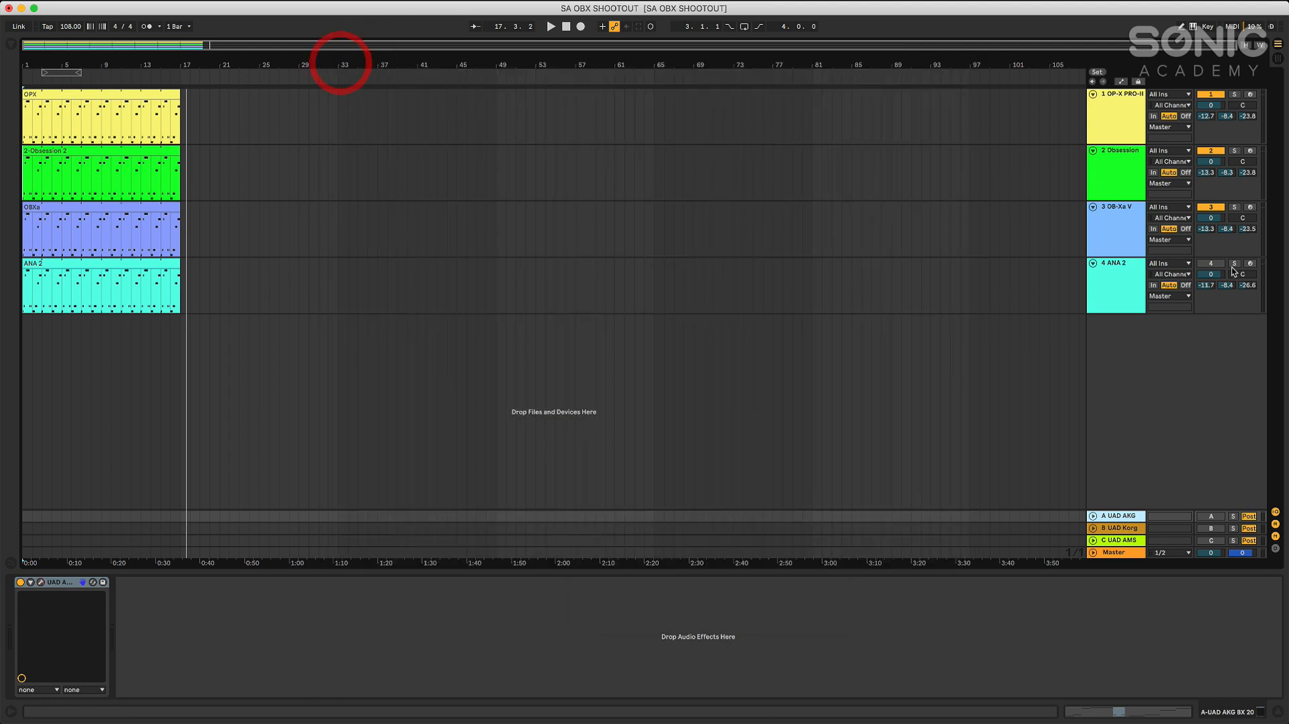
pyautogui.click(1133, 112)
pyautogui.click(567, 27)
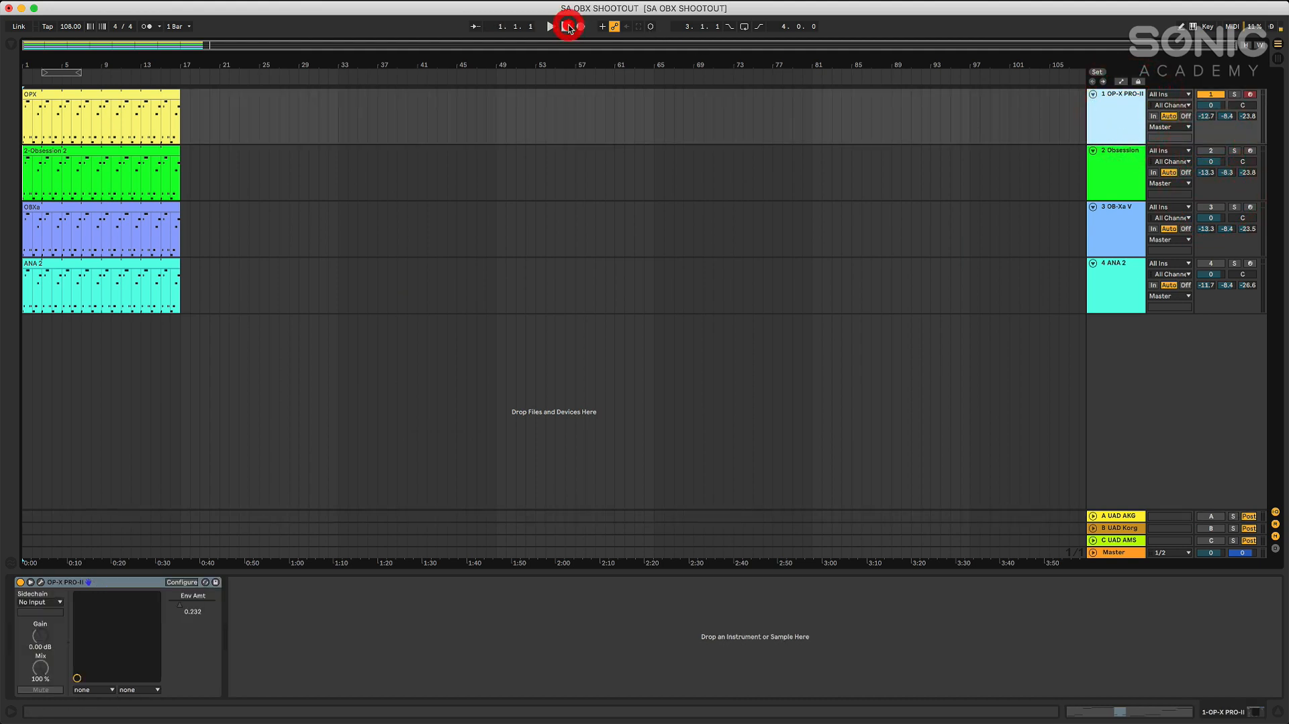
pyautogui.click(1210, 517)
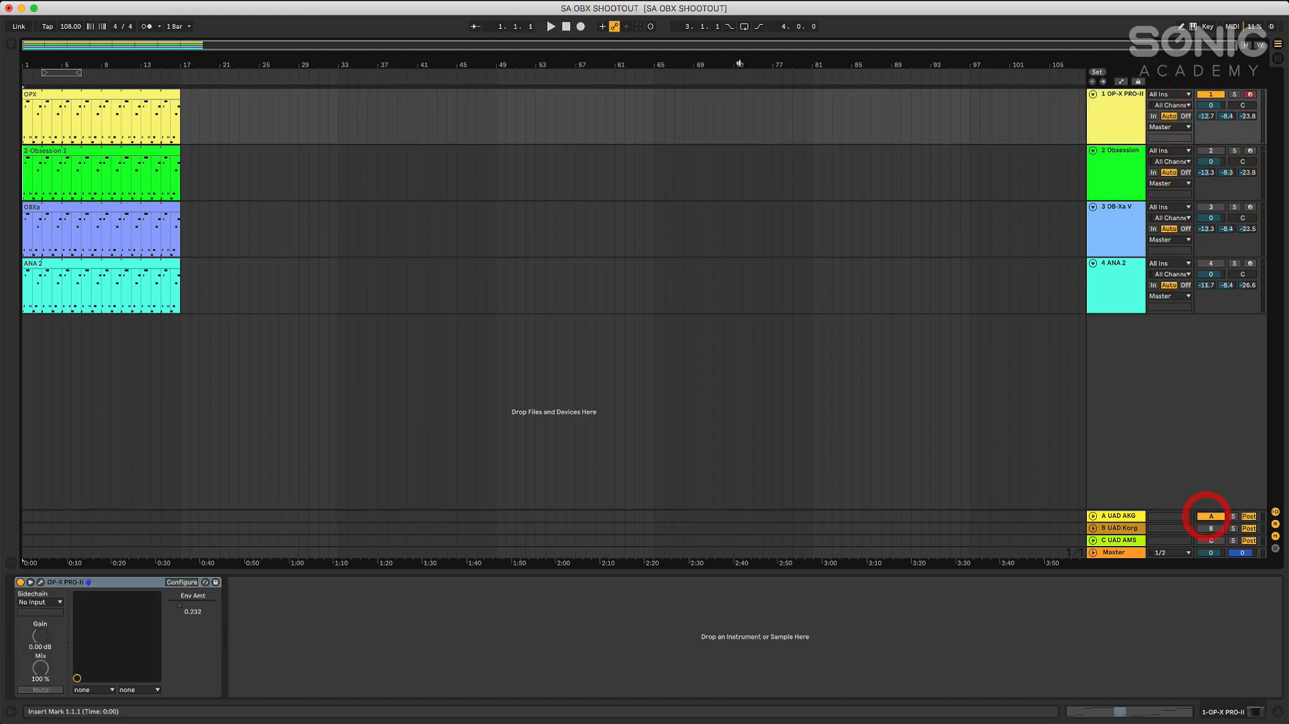
# Play the OPX clip through the UAD AKG reverb, adjust the OP-X PRO-II filter cutoff during playback, and stop
pyautogui.click(550, 27)
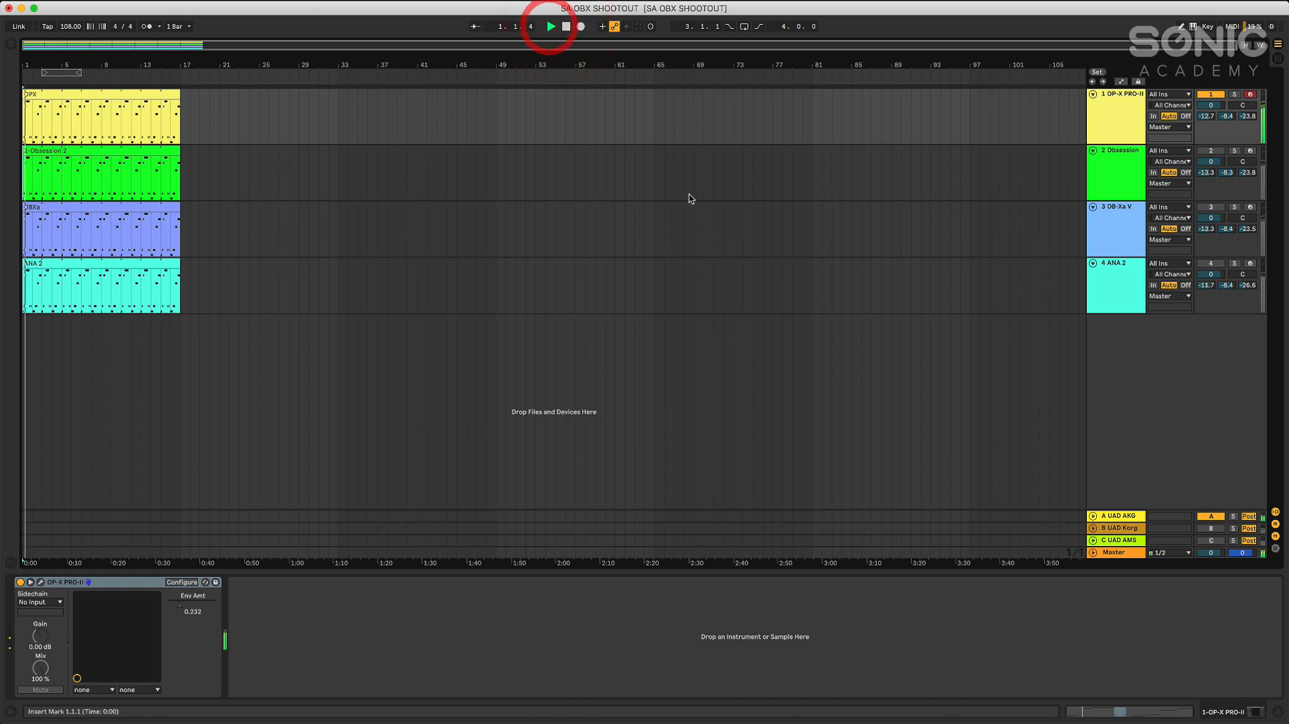
pyautogui.click(1095, 118)
pyautogui.click(40, 582)
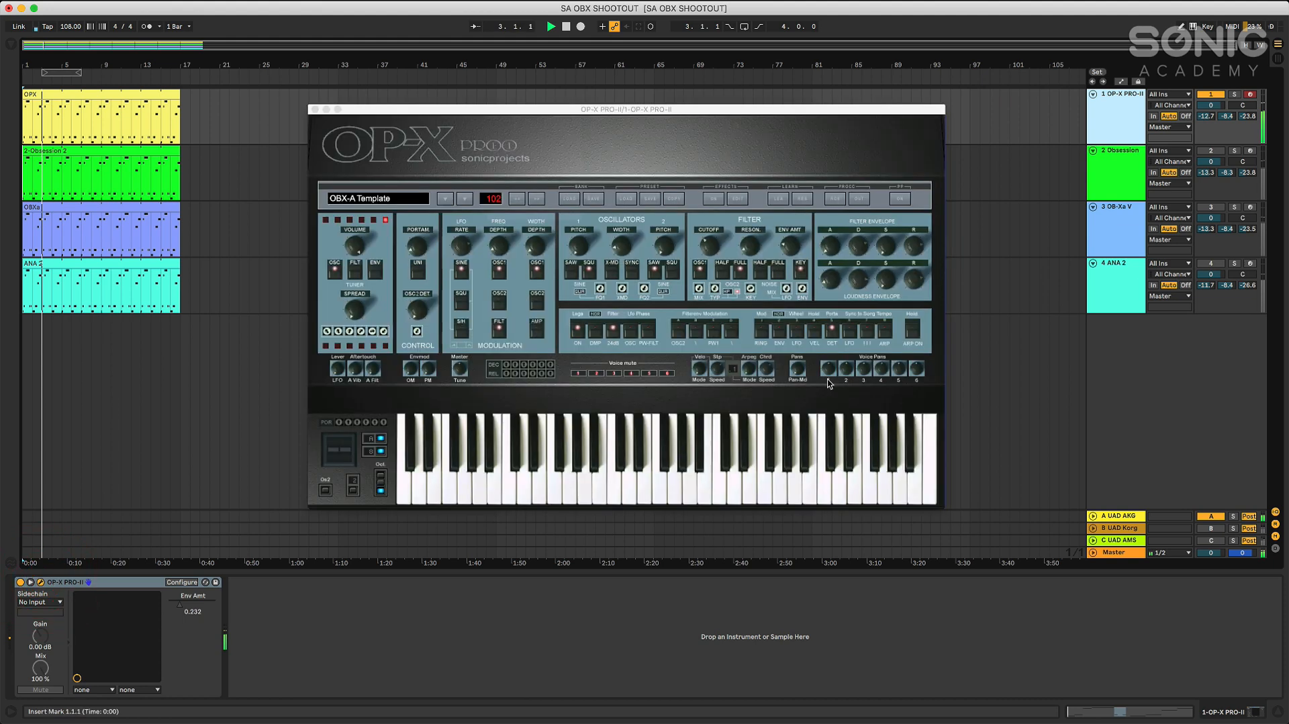
pyautogui.click(711, 253)
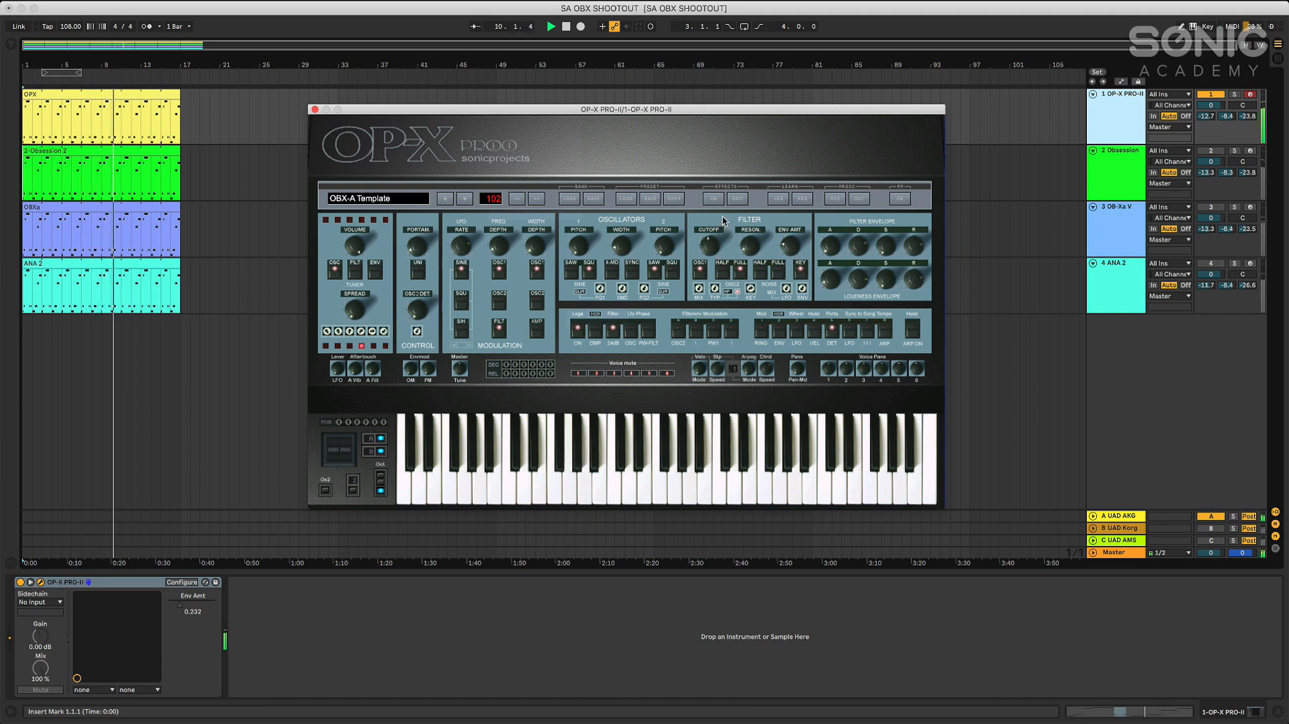
pyautogui.click(734, 180)
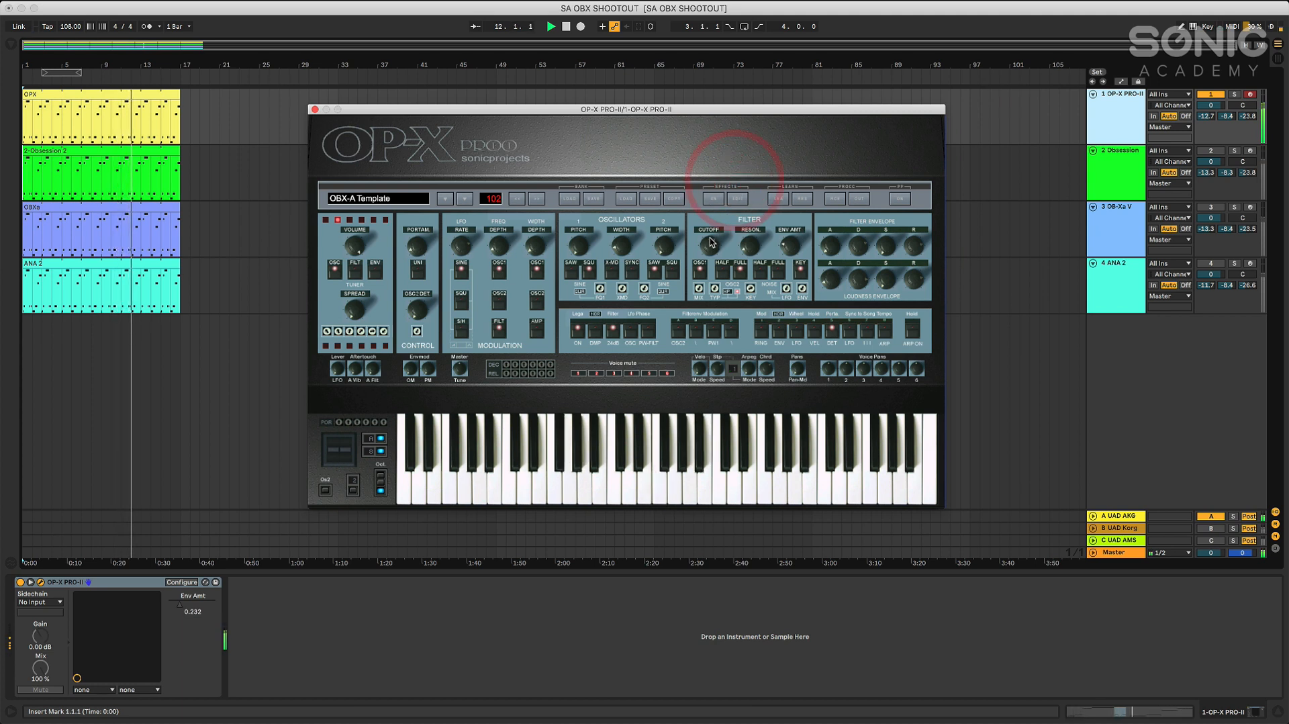
pyautogui.click(722, 203)
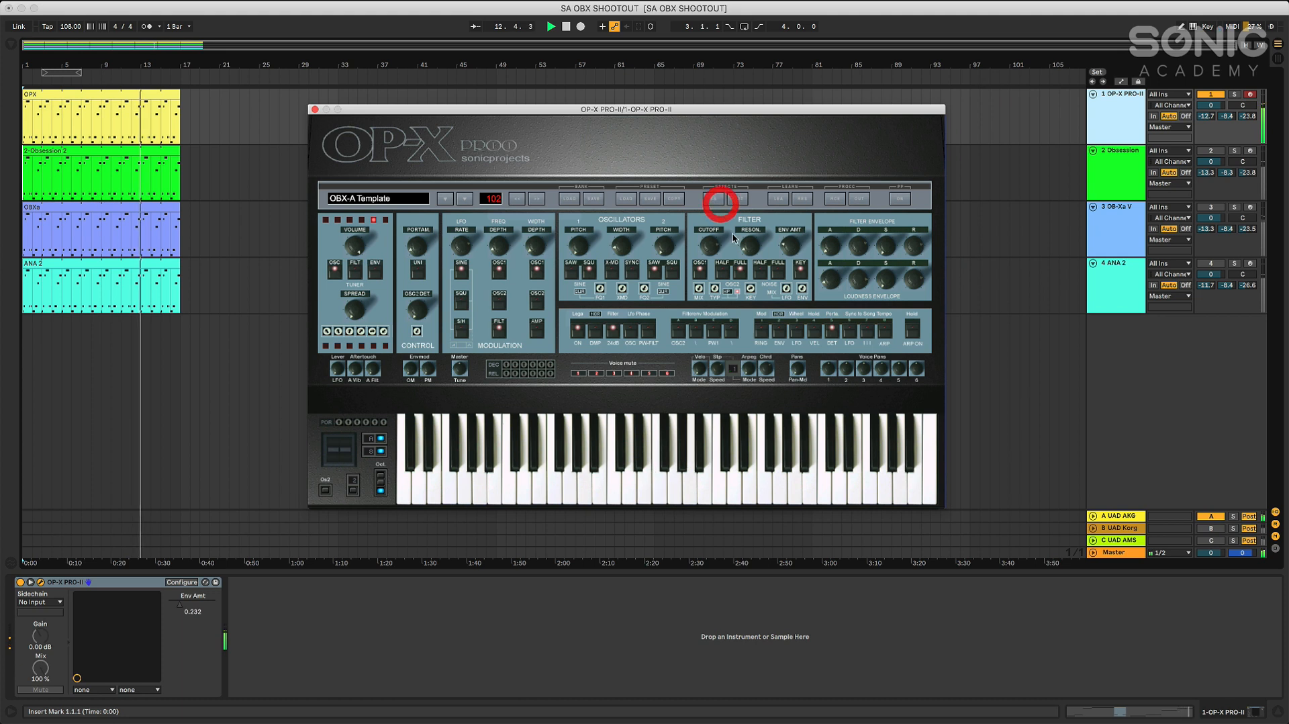
pyautogui.click(567, 26)
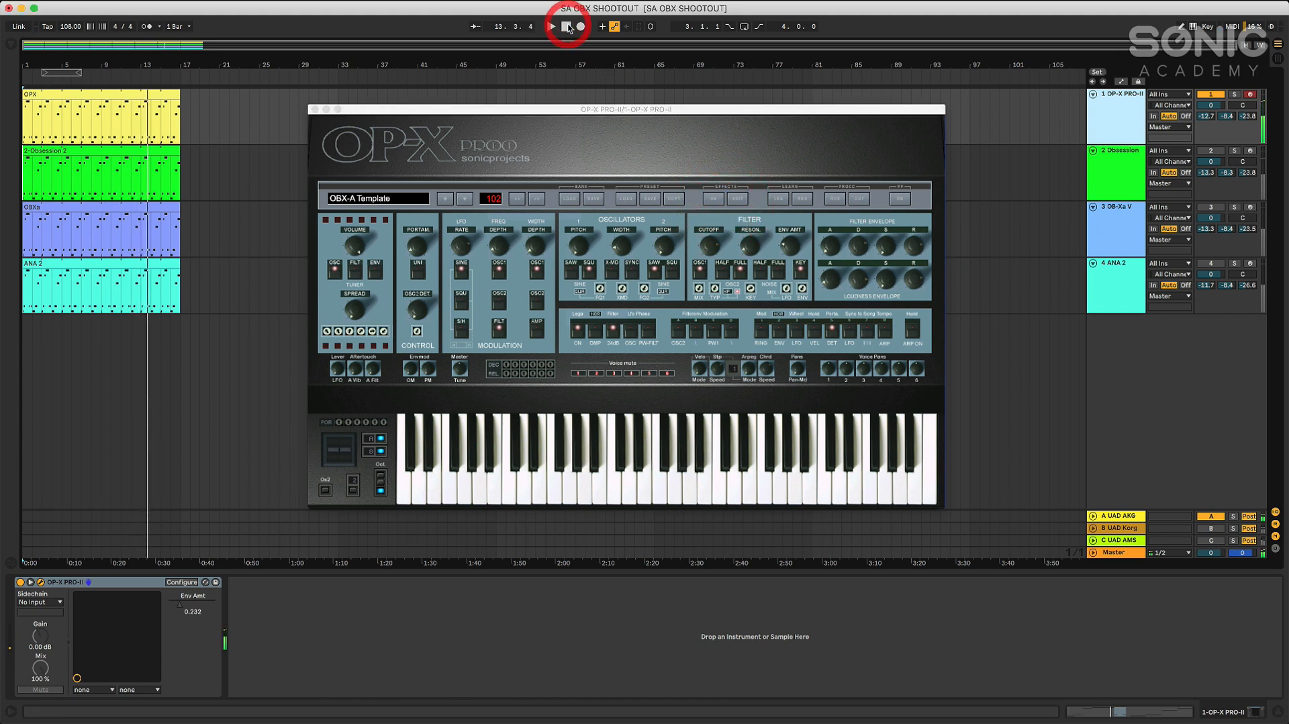
# Close the OP-X PRO-II window, turn off its track, and activate and select the Obsession track
pyautogui.click(316, 109)
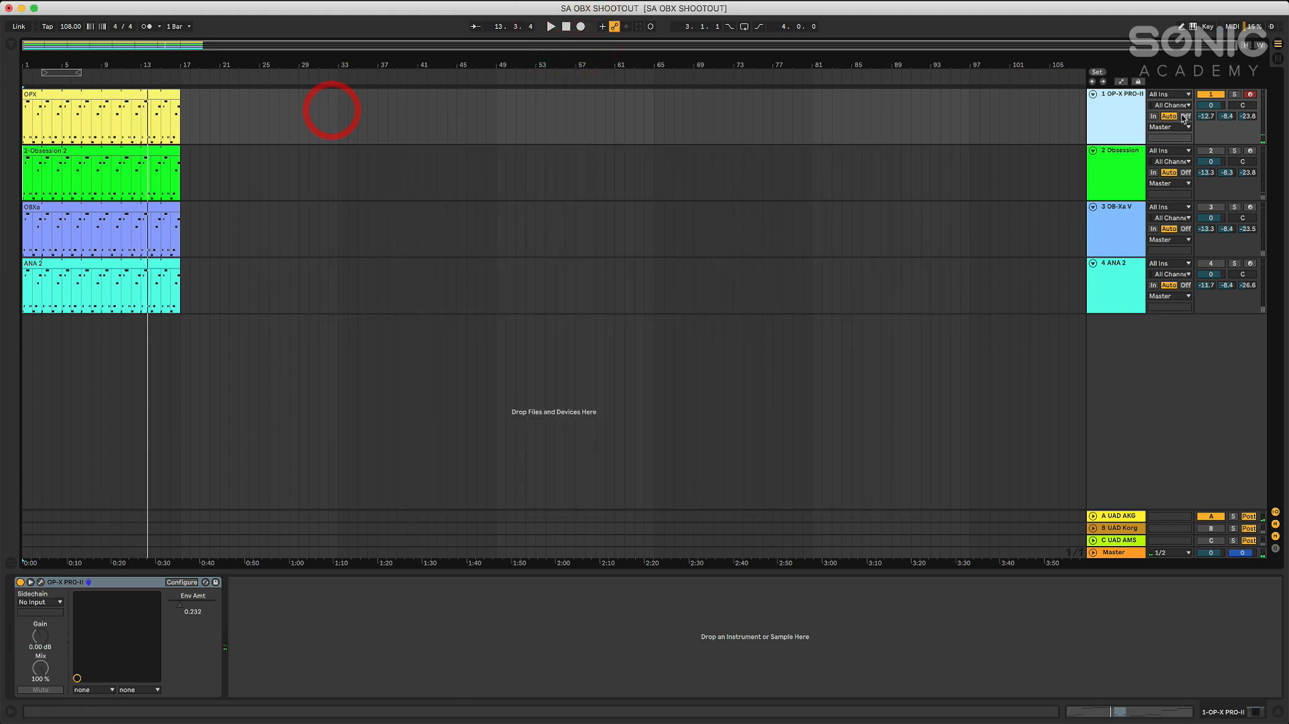
pyautogui.click(1210, 94)
pyautogui.click(1211, 150)
pyautogui.click(1102, 159)
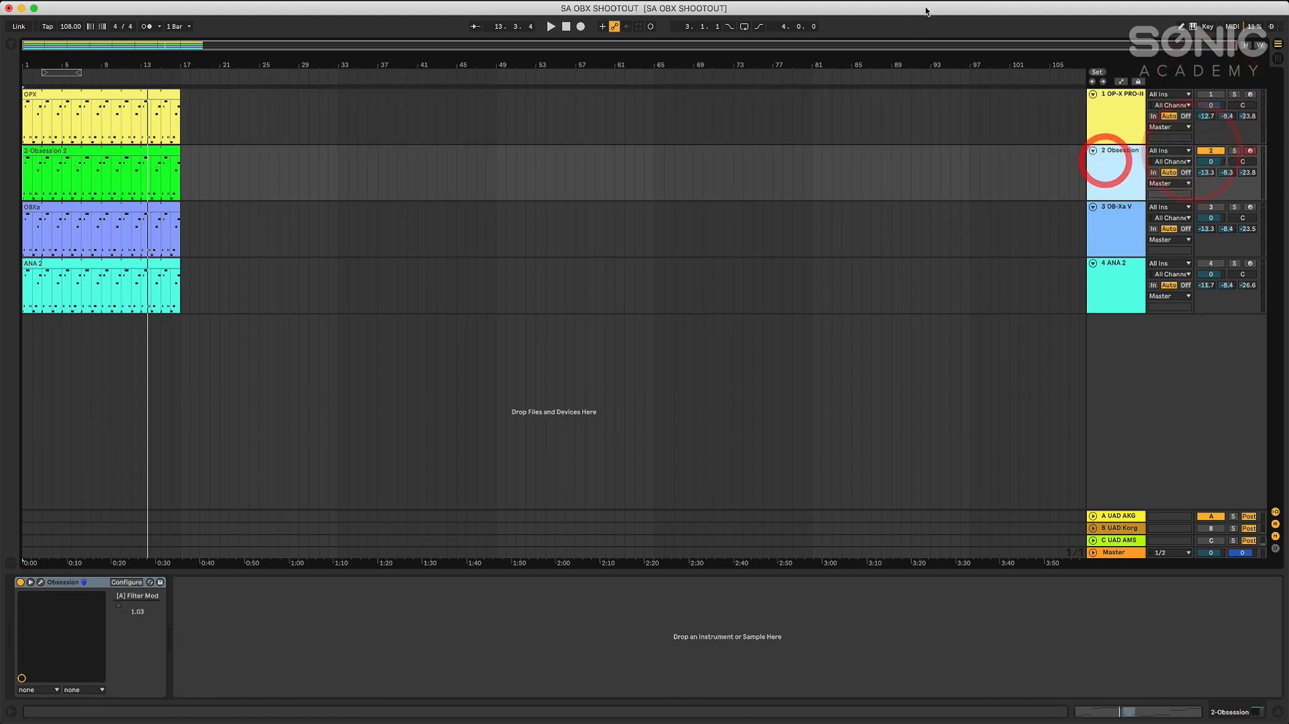
# Play the Obsession clip through the UAD AKG reverb, open Obsession, and adjust its portamento and filter frequency during playback
pyautogui.click(550, 27)
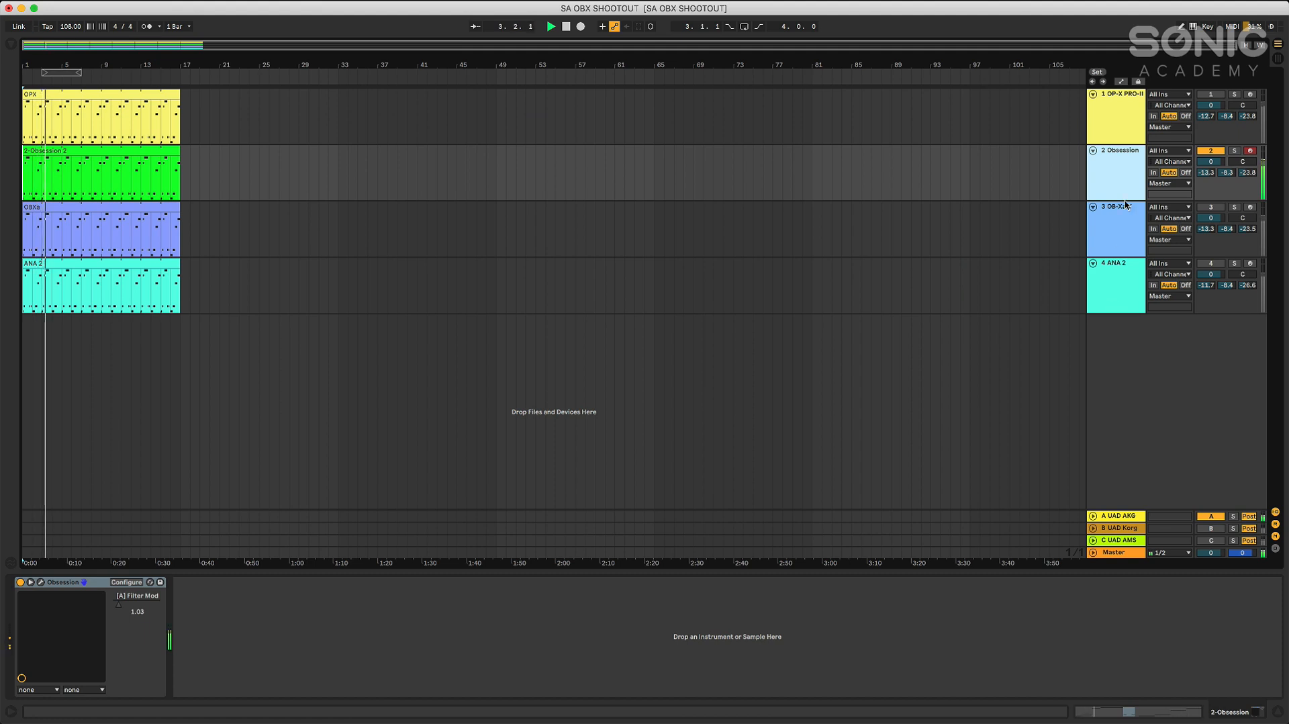
pyautogui.click(1116, 173)
pyautogui.click(40, 581)
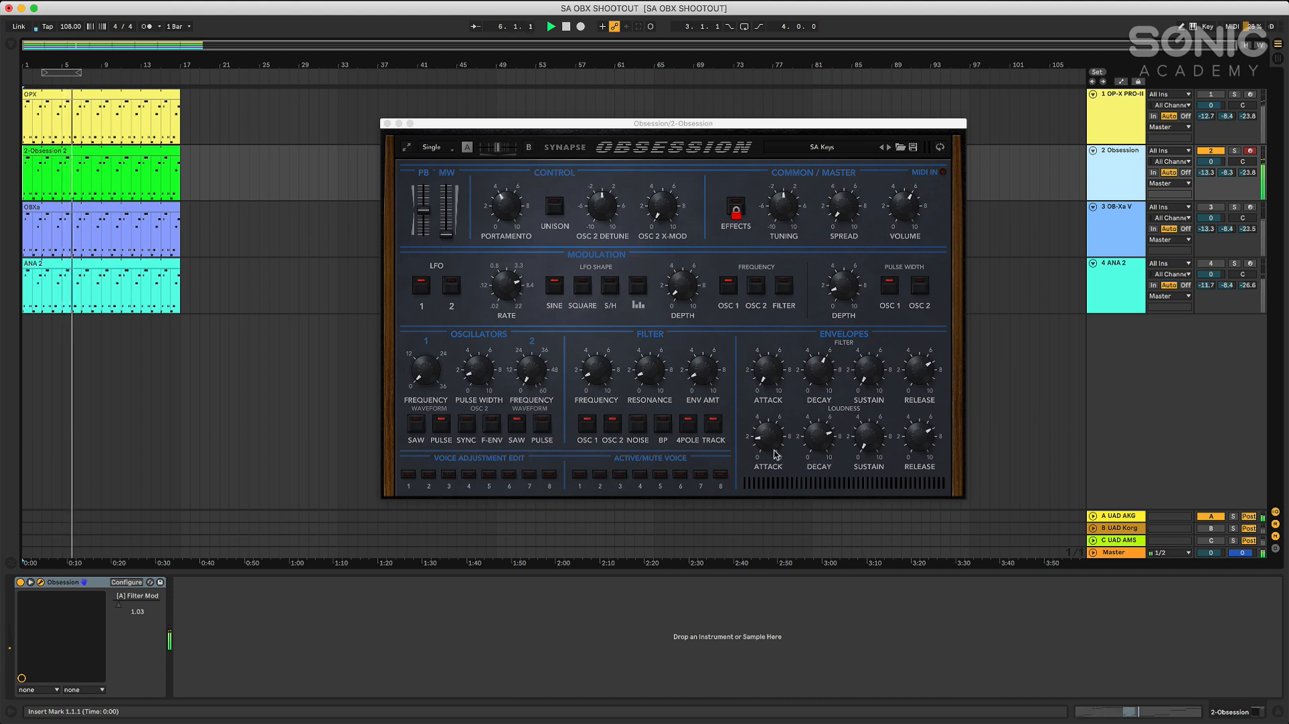
pyautogui.moveTo(507, 208); pyautogui.dragTo(509, 239)
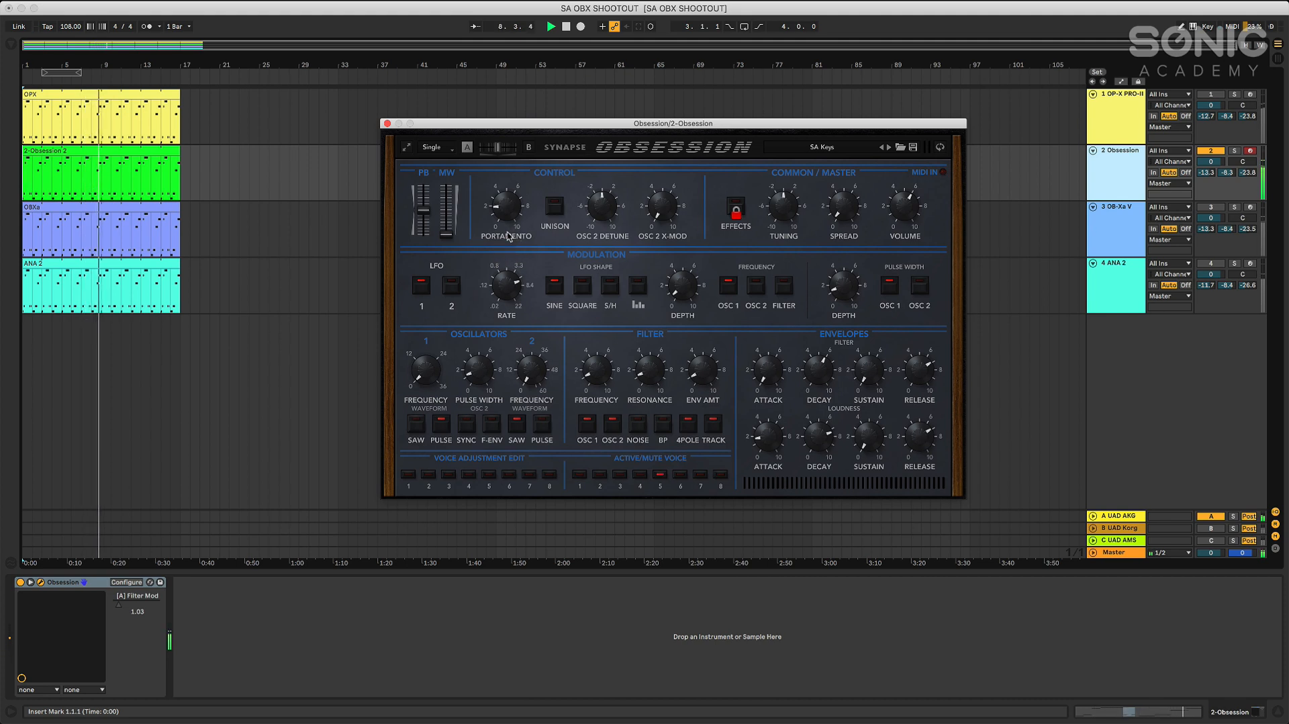
pyautogui.moveTo(603, 380); pyautogui.dragTo(606, 345)
pyautogui.moveTo(510, 200); pyautogui.dragTo(512, 182)
pyautogui.moveTo(592, 363); pyautogui.dragTo(601, 315)
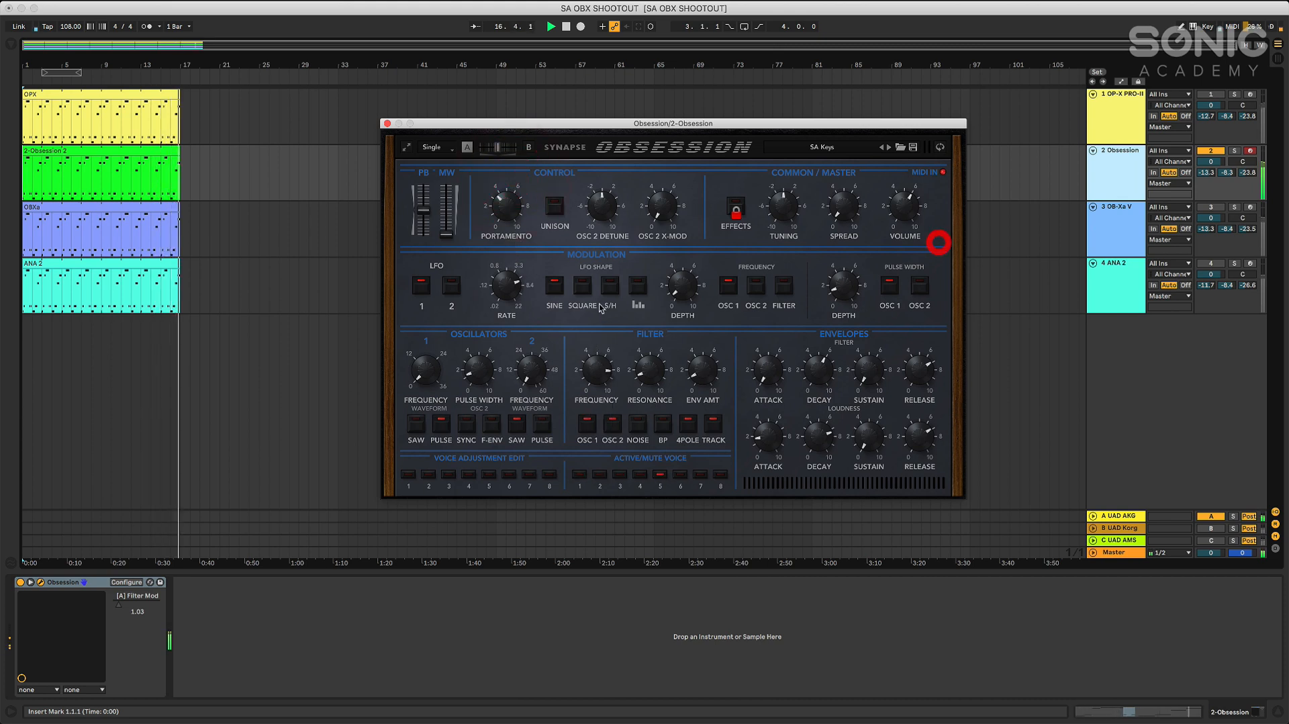
# Turn off the Obsession track, activate and select OB-Xa V, stop playback, close the Obsession window, and open the OB-Xa V interface
pyautogui.click(1220, 153)
pyautogui.click(1211, 208)
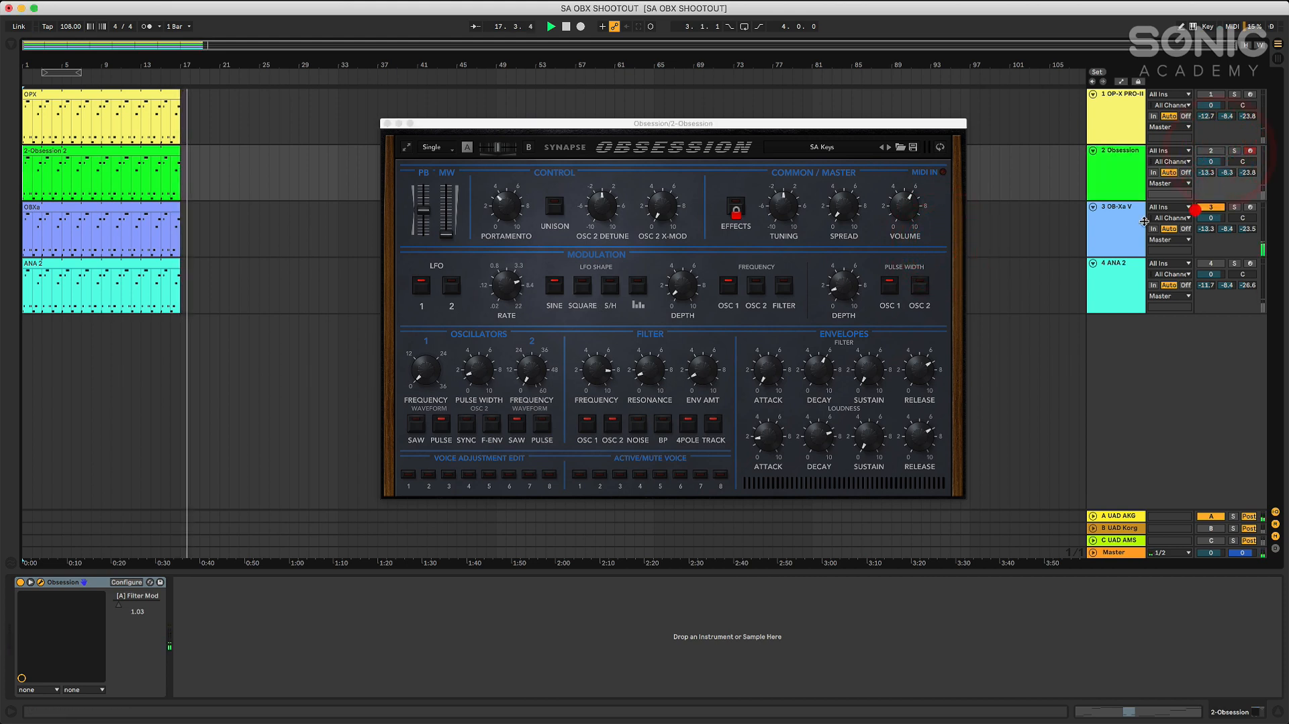
pyautogui.click(1124, 227)
pyautogui.click(566, 27)
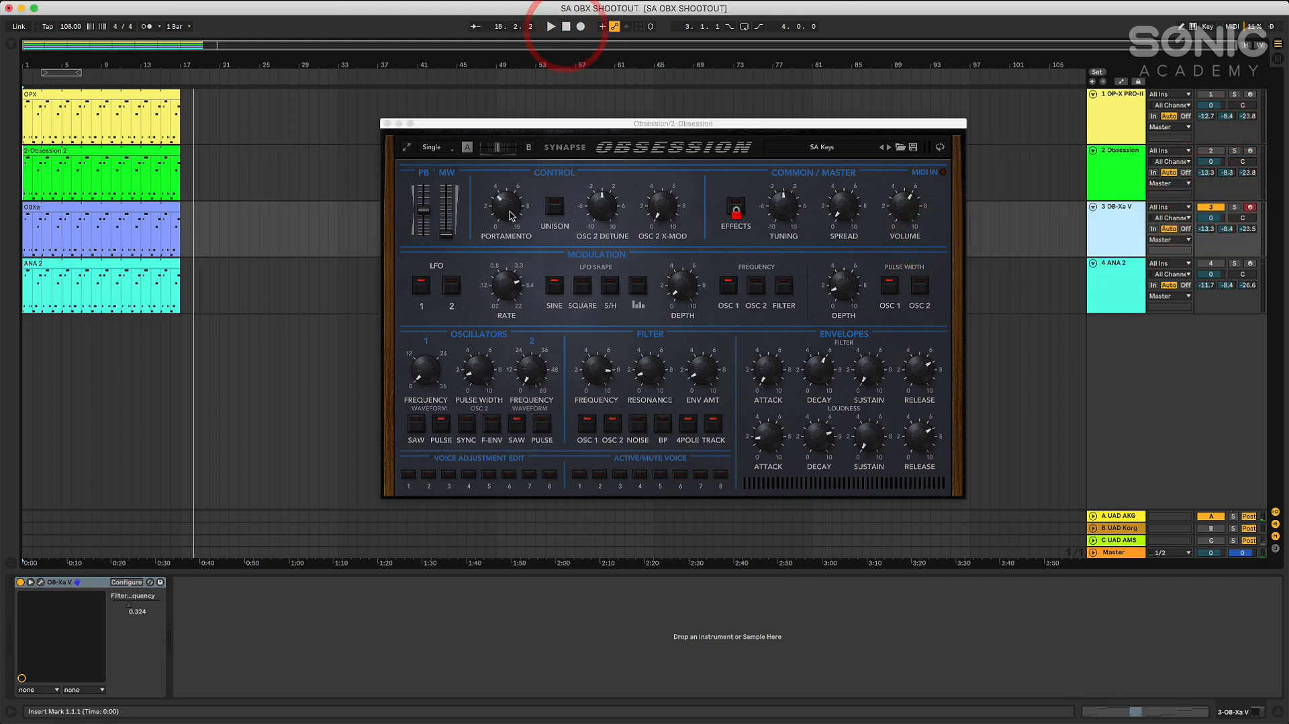
pyautogui.click(1117, 237)
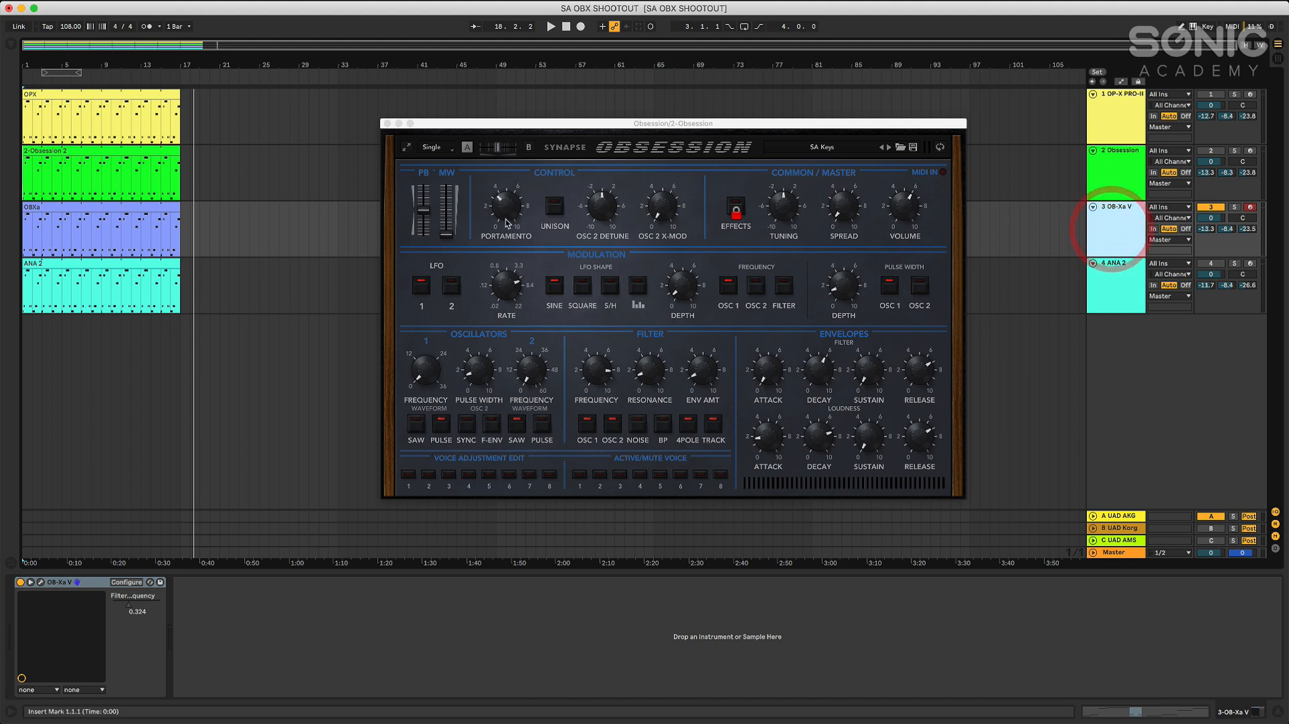
pyautogui.click(388, 124)
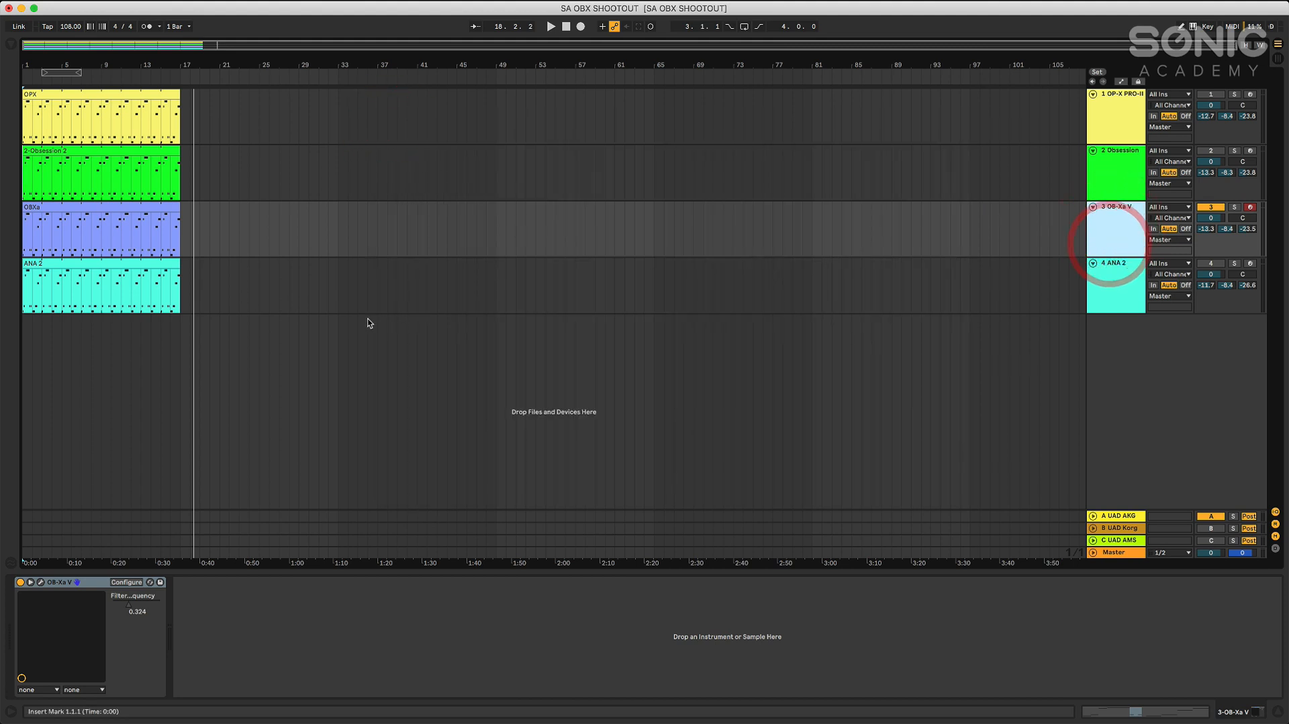
pyautogui.click(41, 582)
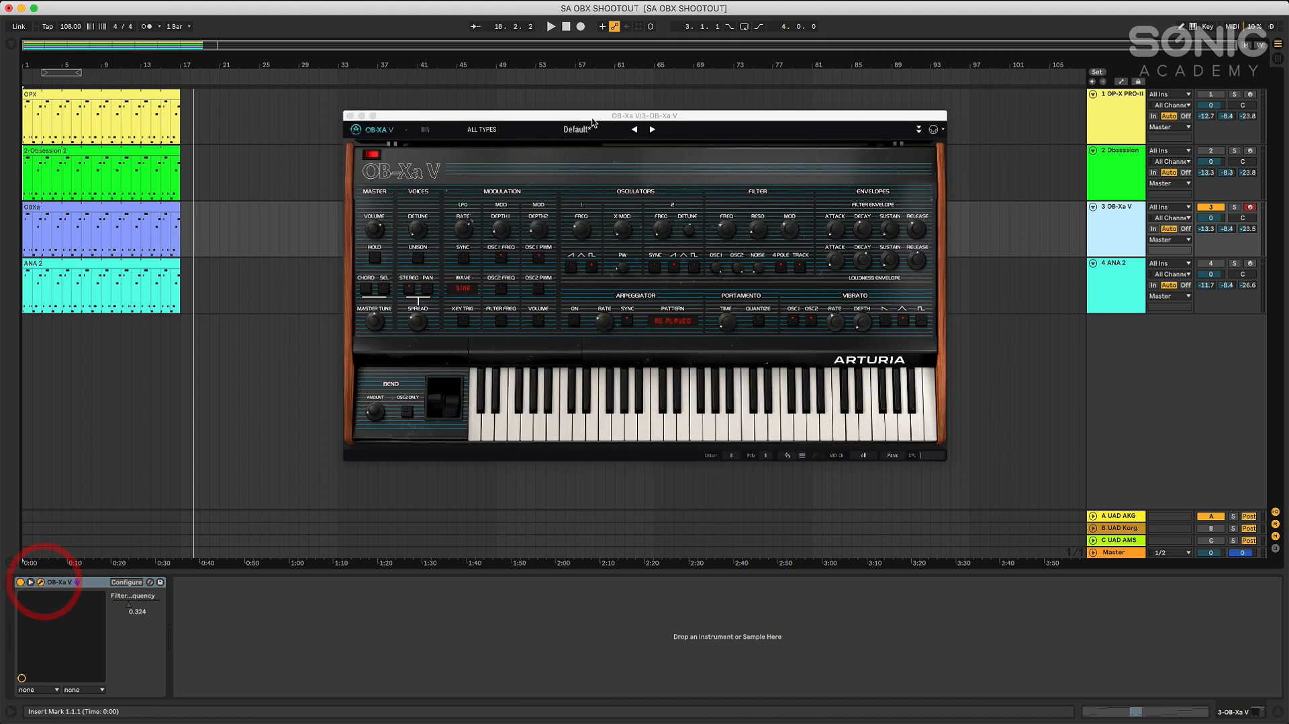
# Play the OBXa clip from the start, adjust the OB-Xa V portamento time and toggle portamento quantize during playback, and stop
pyautogui.click(566, 27)
pyautogui.click(551, 27)
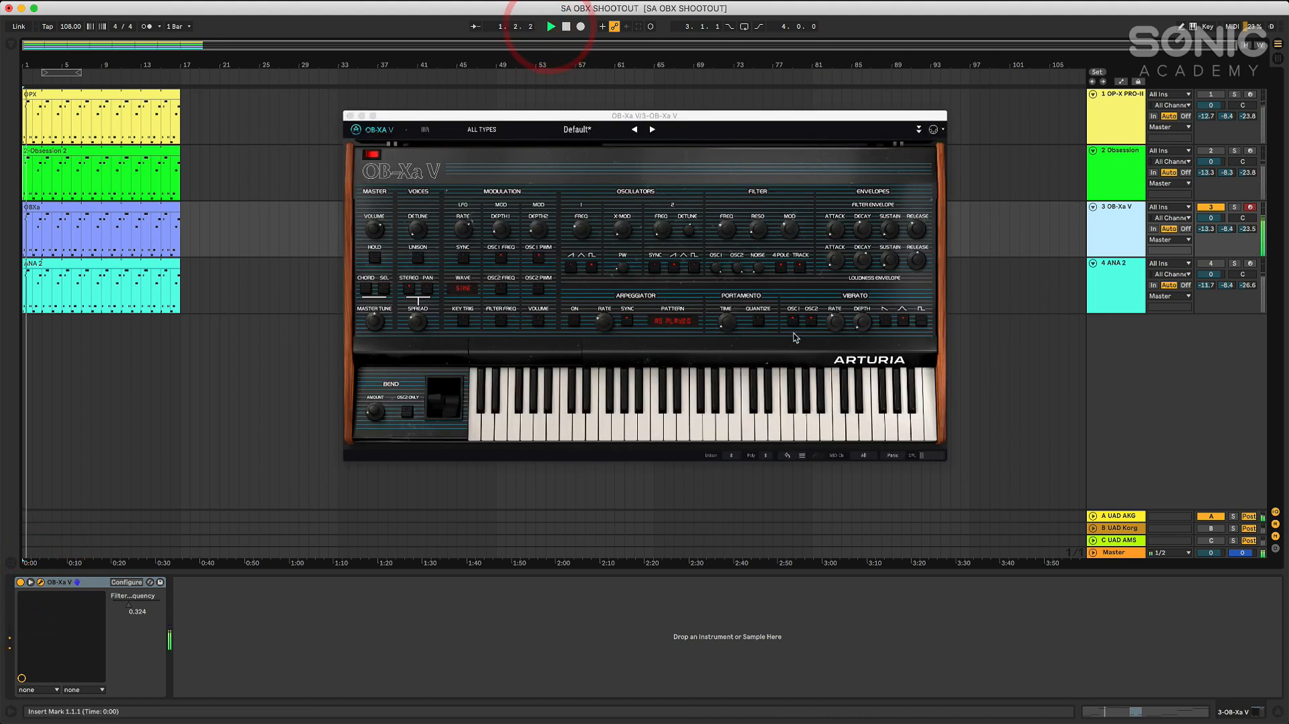
pyautogui.moveTo(728, 327)
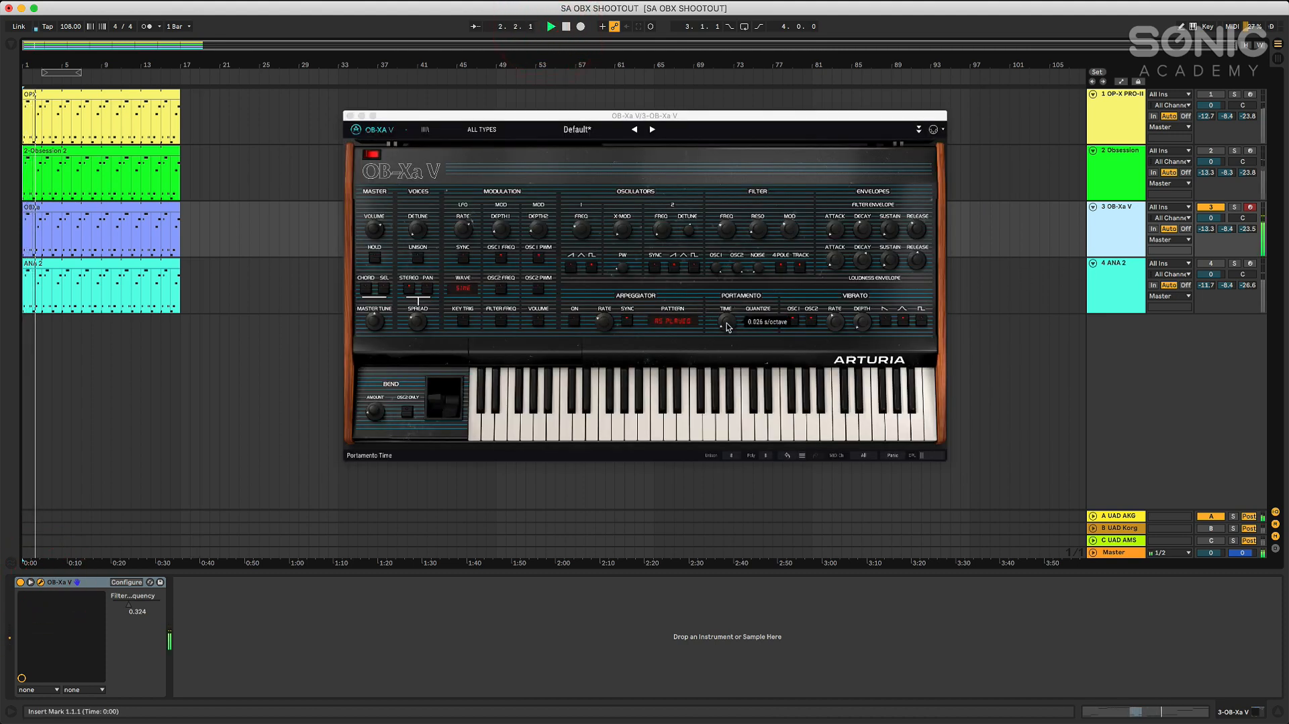
pyautogui.moveTo(728, 327); pyautogui.dragTo(729, 321)
pyautogui.click(761, 322)
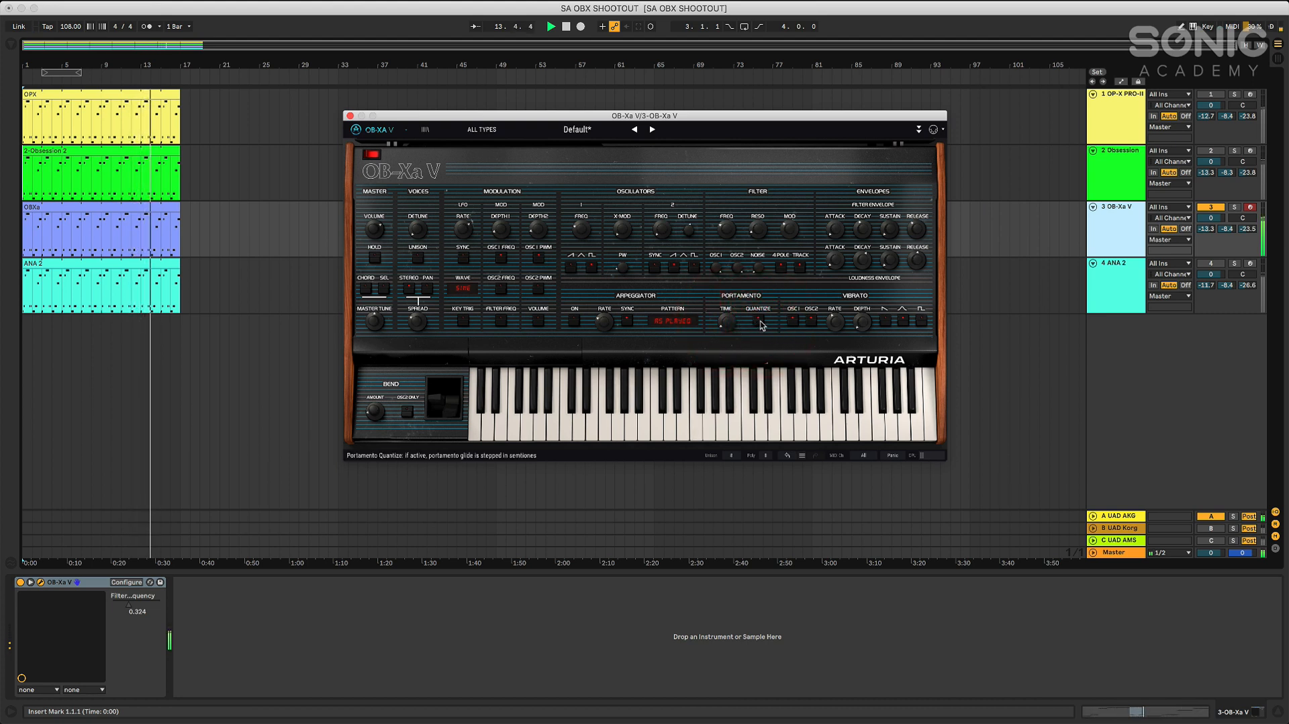
pyautogui.moveTo(726, 322)
pyautogui.mouseDown()
pyautogui.moveTo(732, 302)
pyautogui.moveTo(753, 326)
pyautogui.moveTo(729, 324)
pyautogui.mouseUp()
pyautogui.click(565, 27)
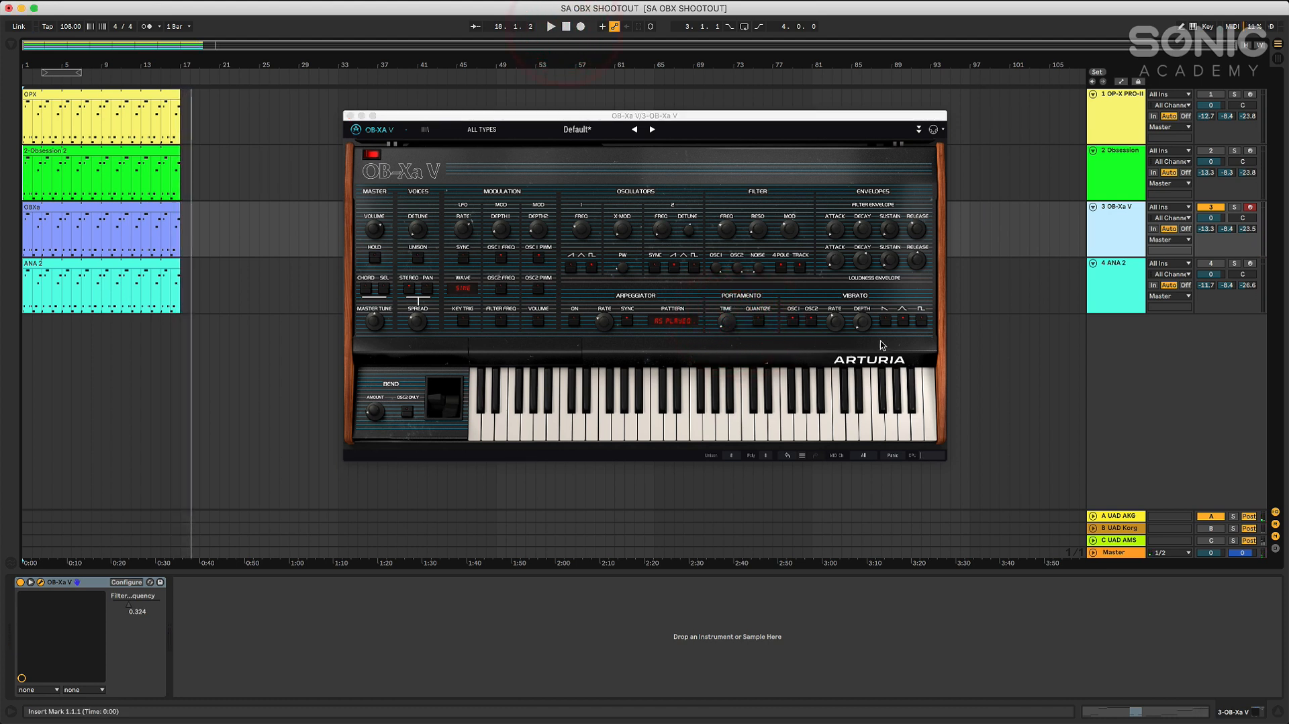
# Close OB-Xa V and turn off its track, activate and select the ANA 2 track, and bring its synth window into view
pyautogui.click(350, 116)
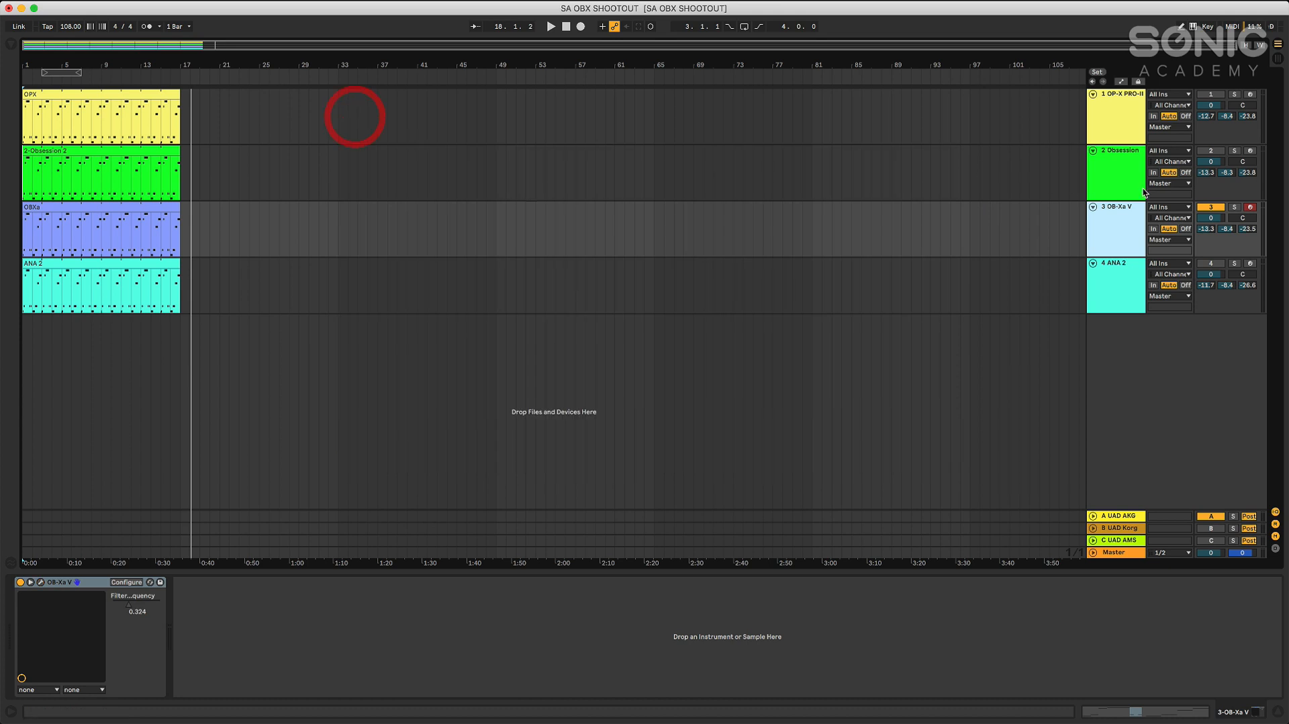
pyautogui.click(1212, 209)
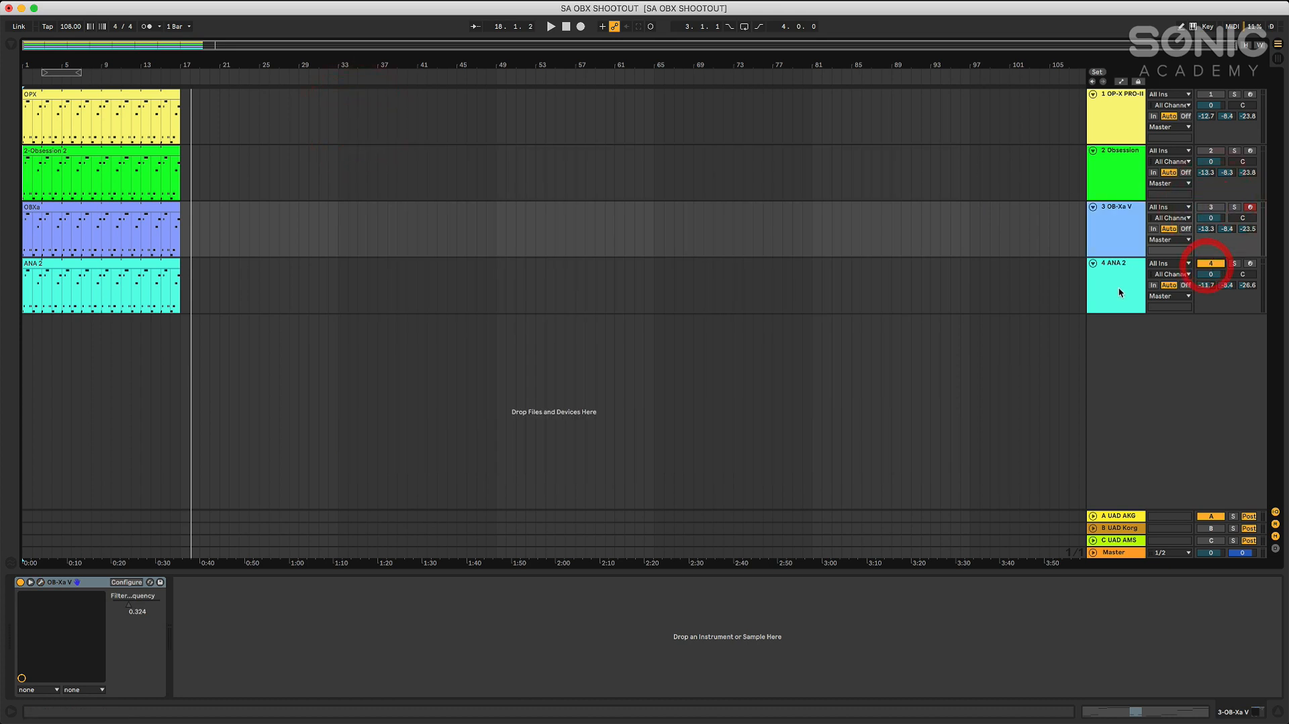
pyautogui.click(1118, 291)
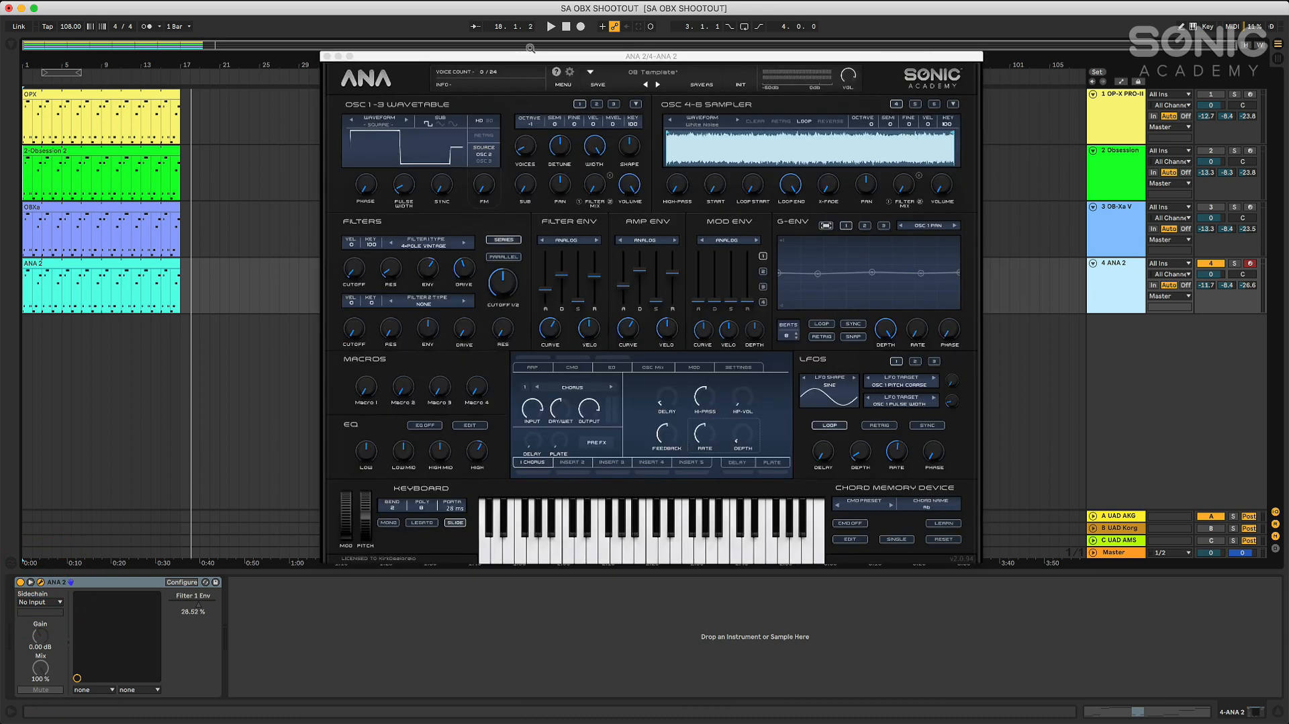
pyautogui.moveTo(532, 56); pyautogui.dragTo(537, 84)
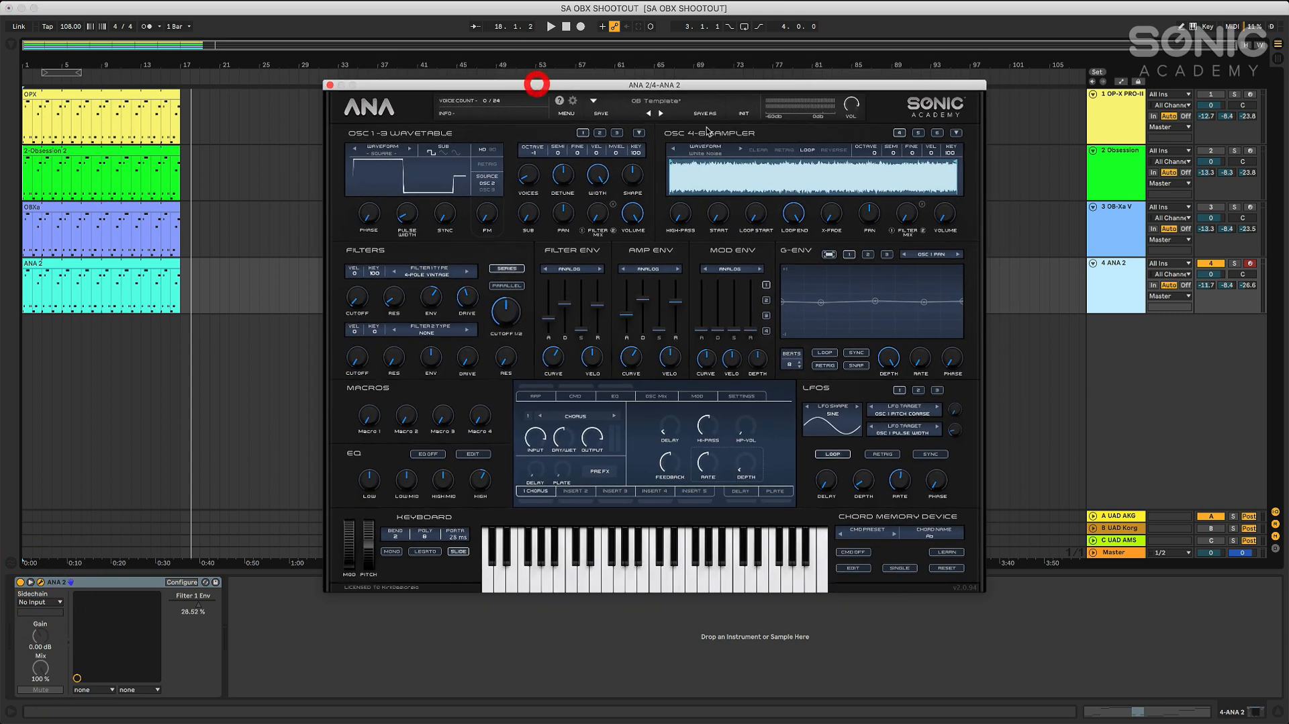
# Play the ANA 2 clip from the start through the UAD AKG reverb and set ANA 2's portamento to 20 ms
pyautogui.click(566, 28)
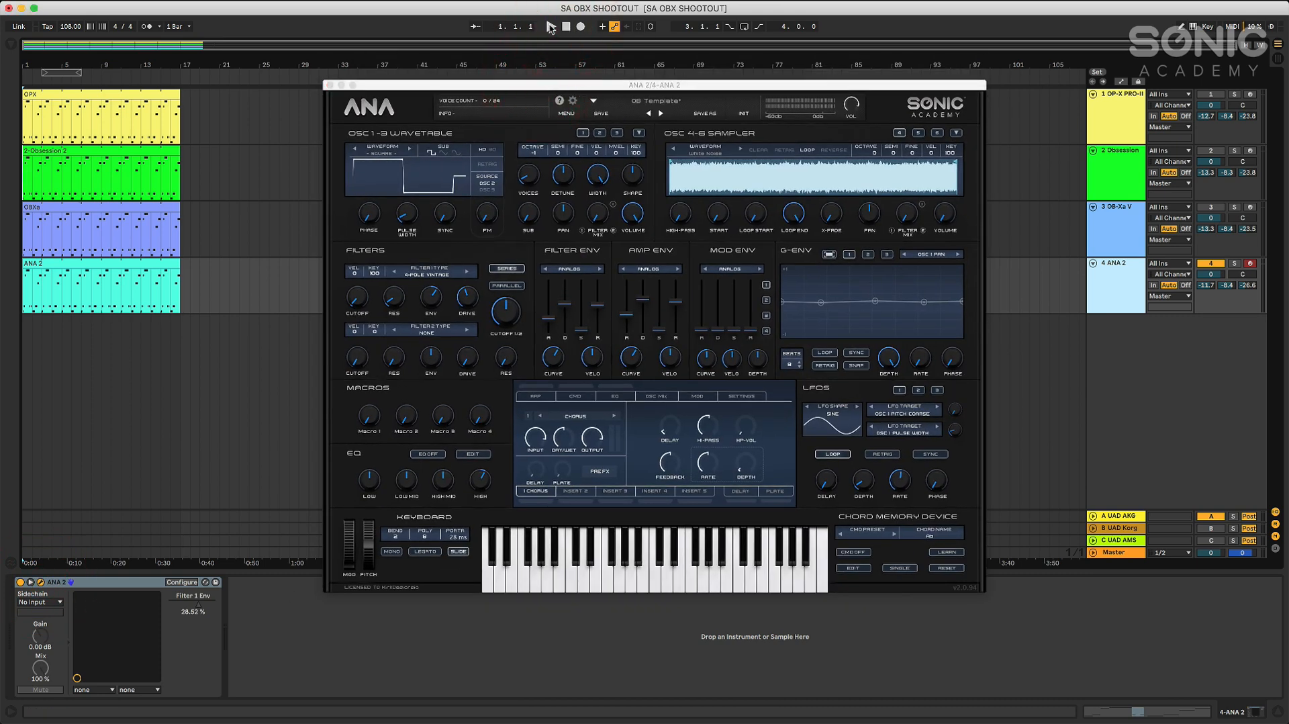
pyautogui.click(550, 27)
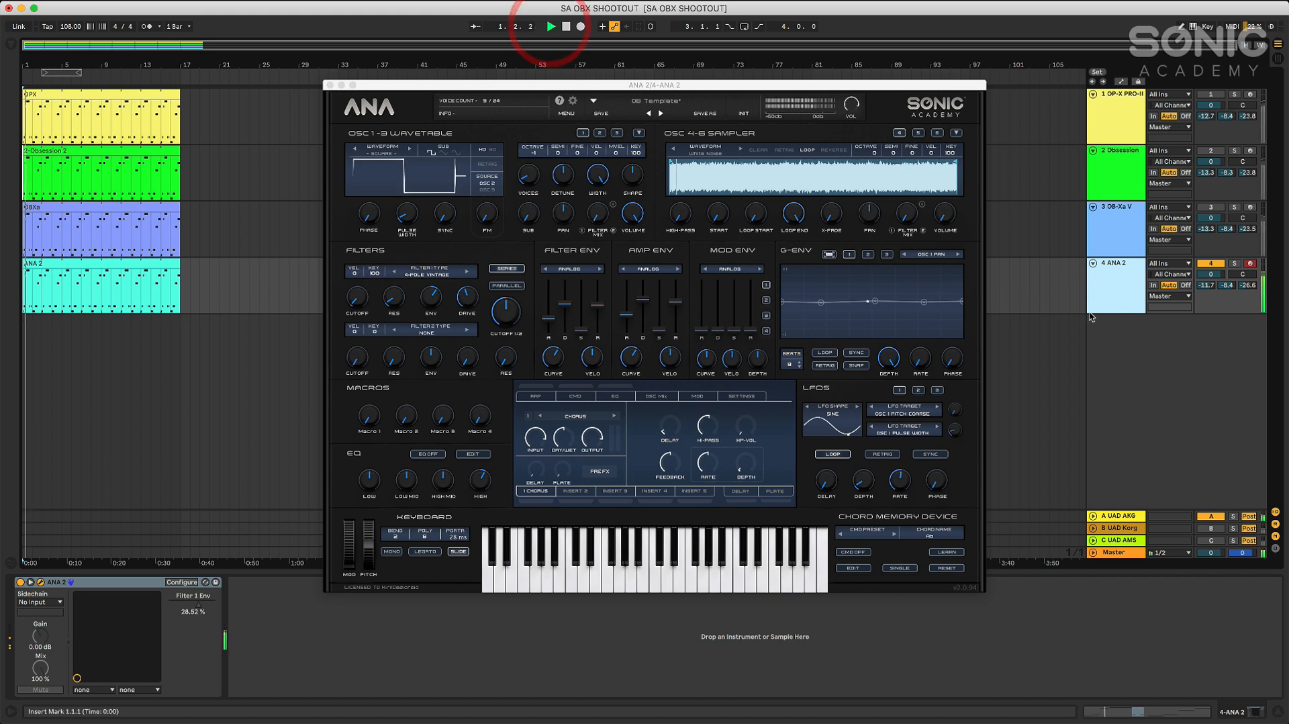
pyautogui.click(358, 302)
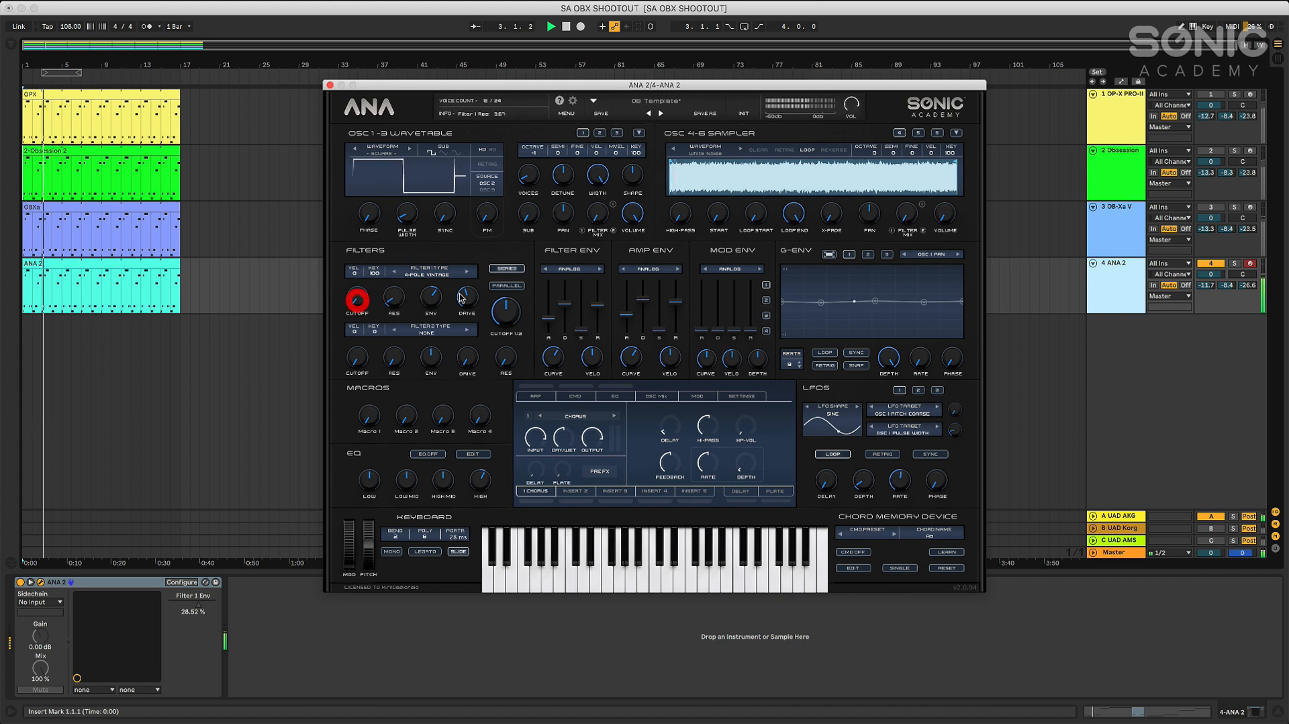
pyautogui.click(431, 303)
pyautogui.moveTo(430, 302); pyautogui.dragTo(428, 308)
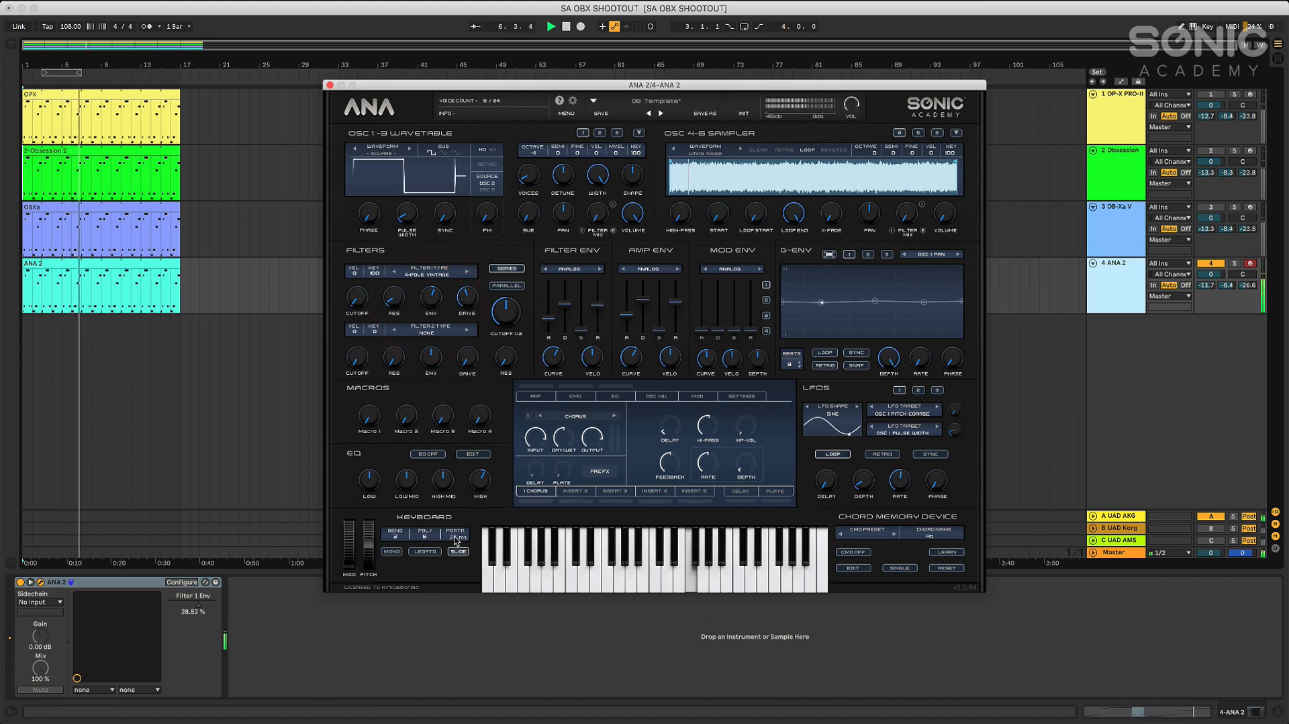
pyautogui.moveTo(455, 541); pyautogui.dragTo(456, 546)
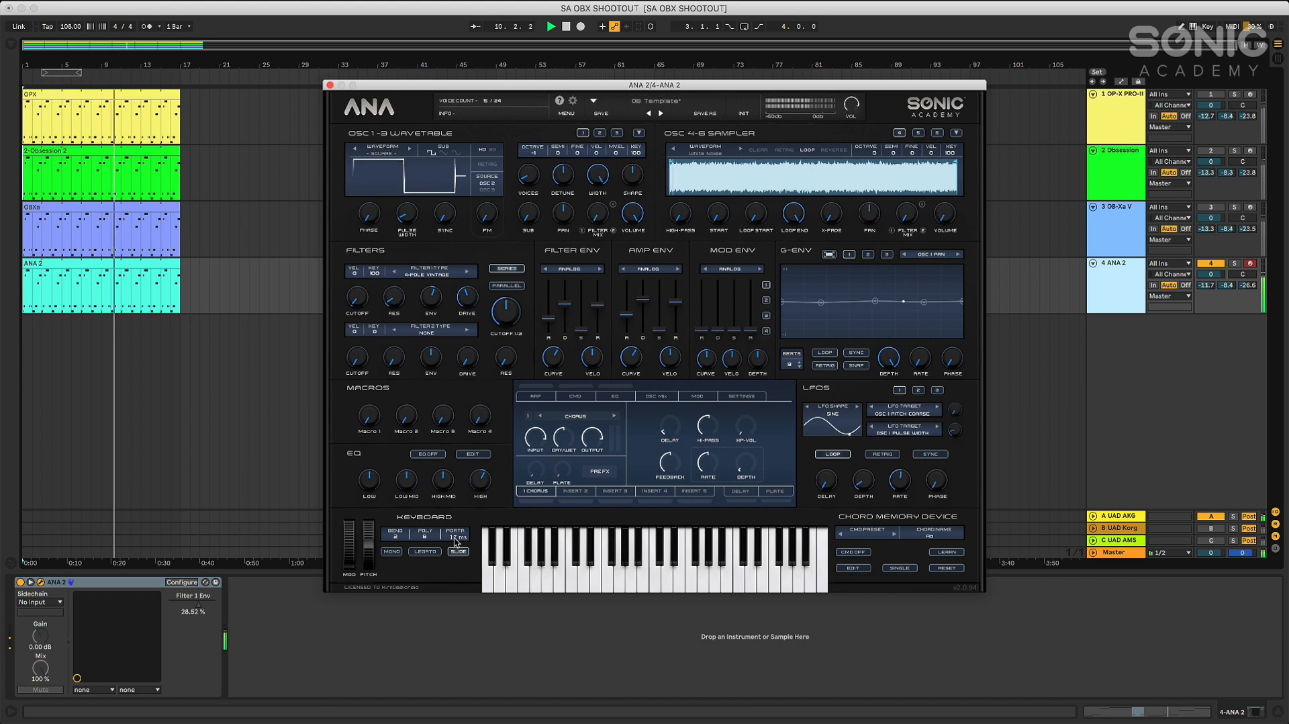
pyautogui.moveTo(455, 544); pyautogui.dragTo(457, 532)
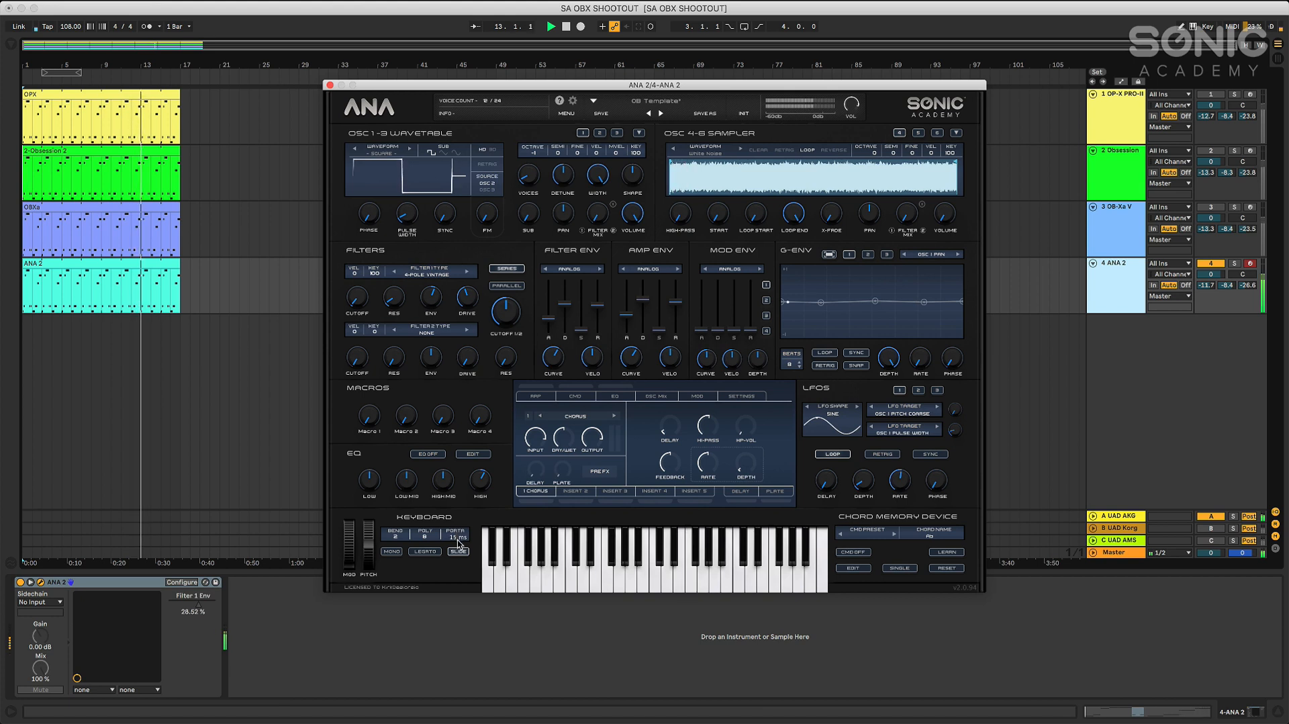
pyautogui.moveTo(458, 540); pyautogui.dragTo(473, 564)
# Sweep ANA 2's Filter 1 cutoff up and back down during playback, adjust its drive, and stop
pyautogui.moveTo(358, 296); pyautogui.dragTo(391, 276)
pyautogui.moveTo(467, 297); pyautogui.dragTo(463, 327)
pyautogui.moveTo(358, 298); pyautogui.dragTo(361, 322)
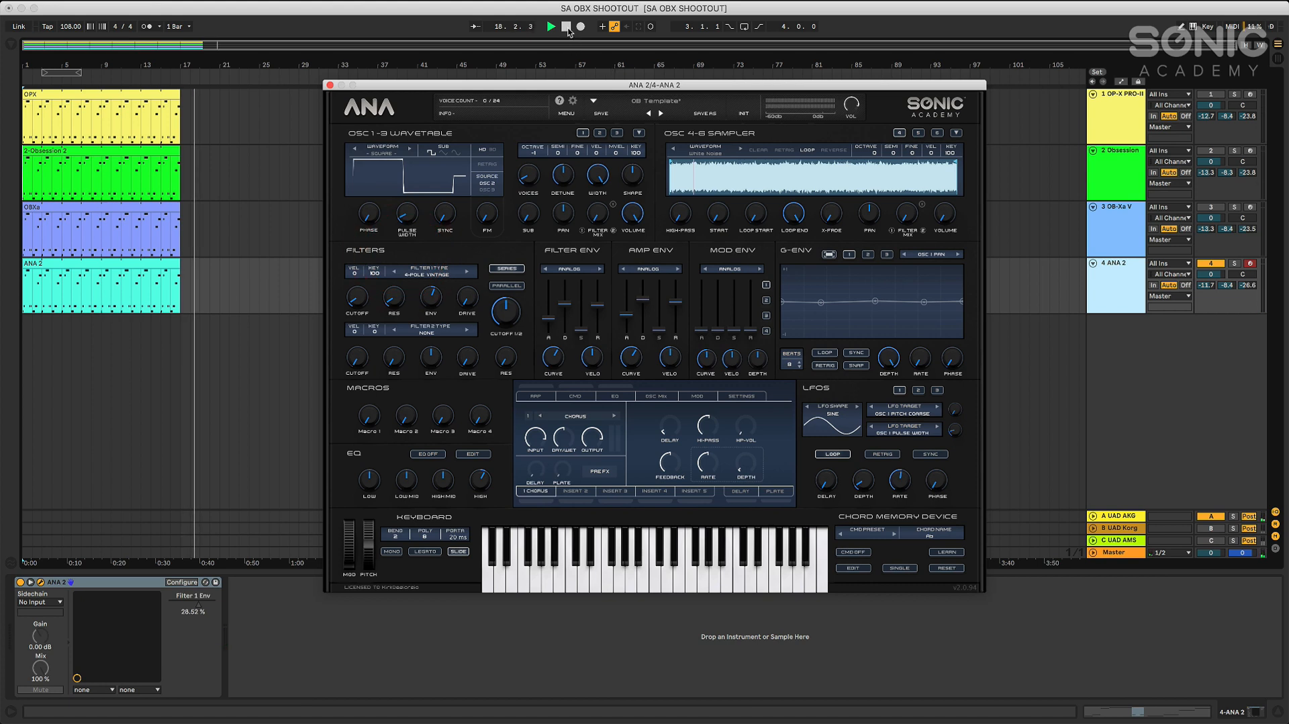
pyautogui.click(566, 26)
# Close ANA 2, reactivate the OP-X PRO-II, Obsession and OB-Xa V tracks, and select the OB-Xa V track
pyautogui.click(329, 86)
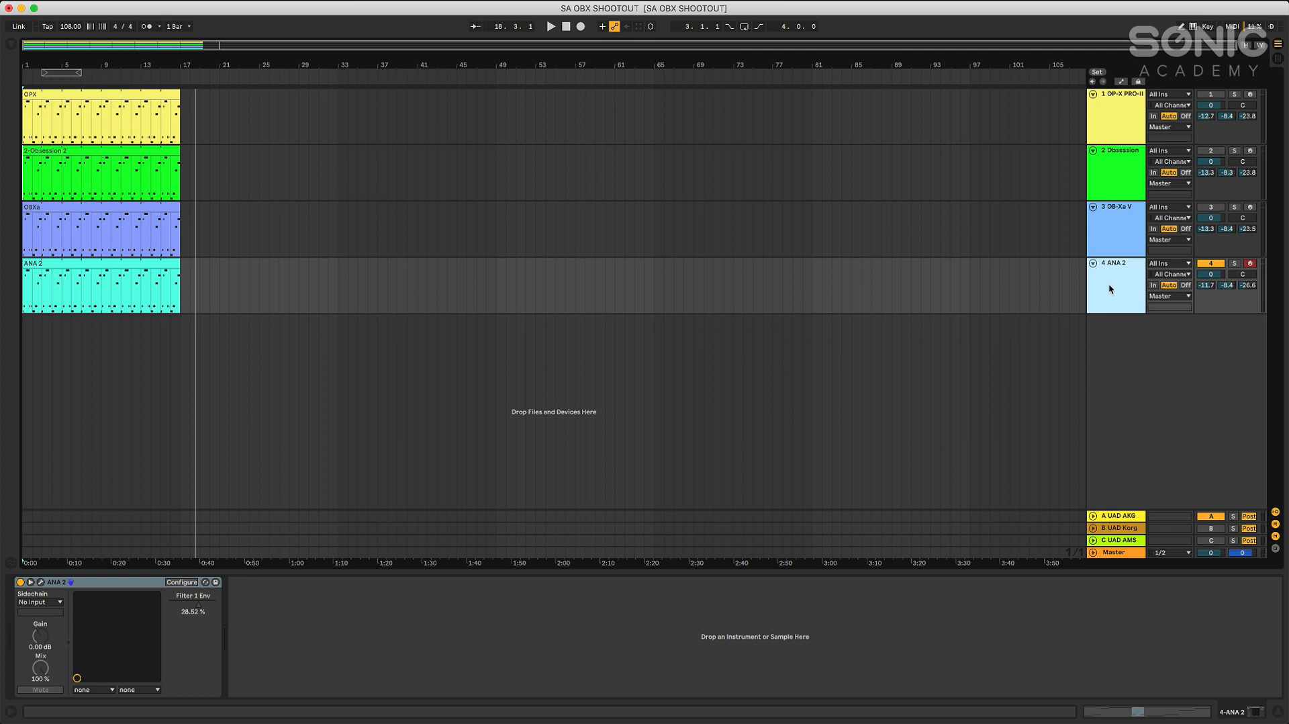
pyautogui.click(1211, 207)
pyautogui.click(1119, 142)
pyautogui.click(1115, 218)
pyautogui.click(1114, 181)
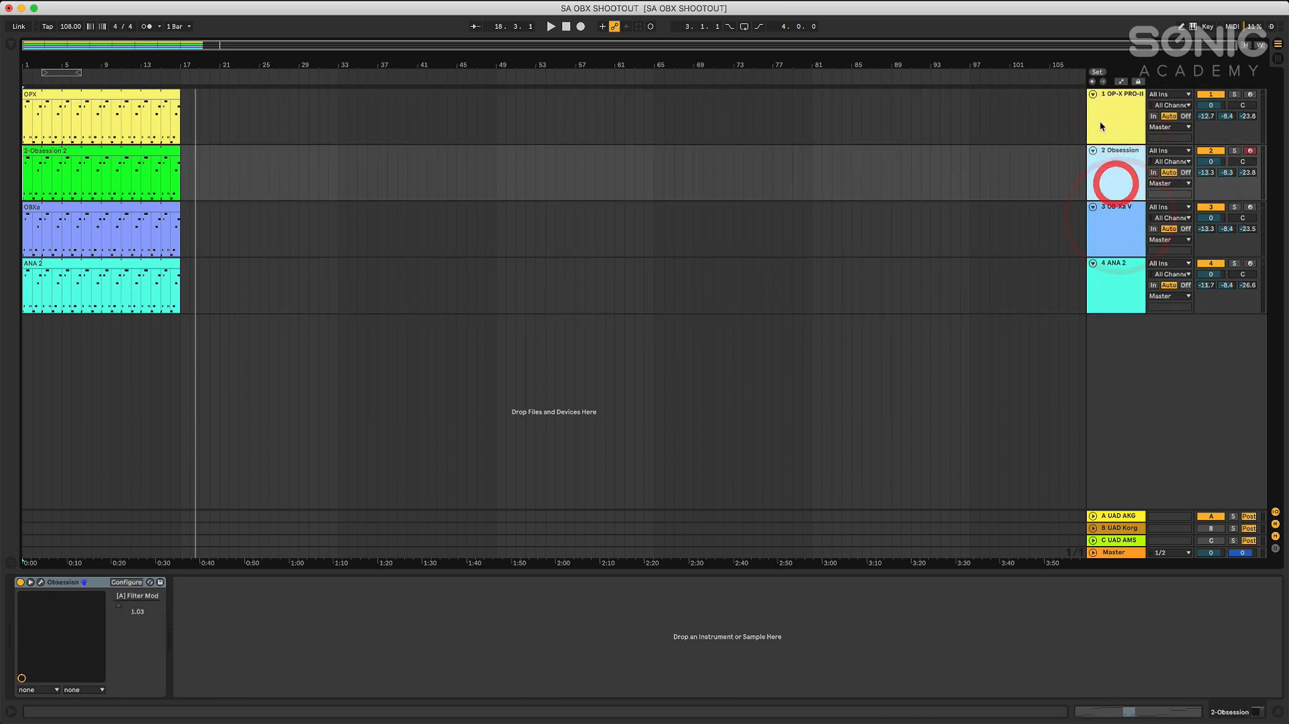
pyautogui.click(1099, 119)
pyautogui.click(1118, 183)
pyautogui.click(1115, 222)
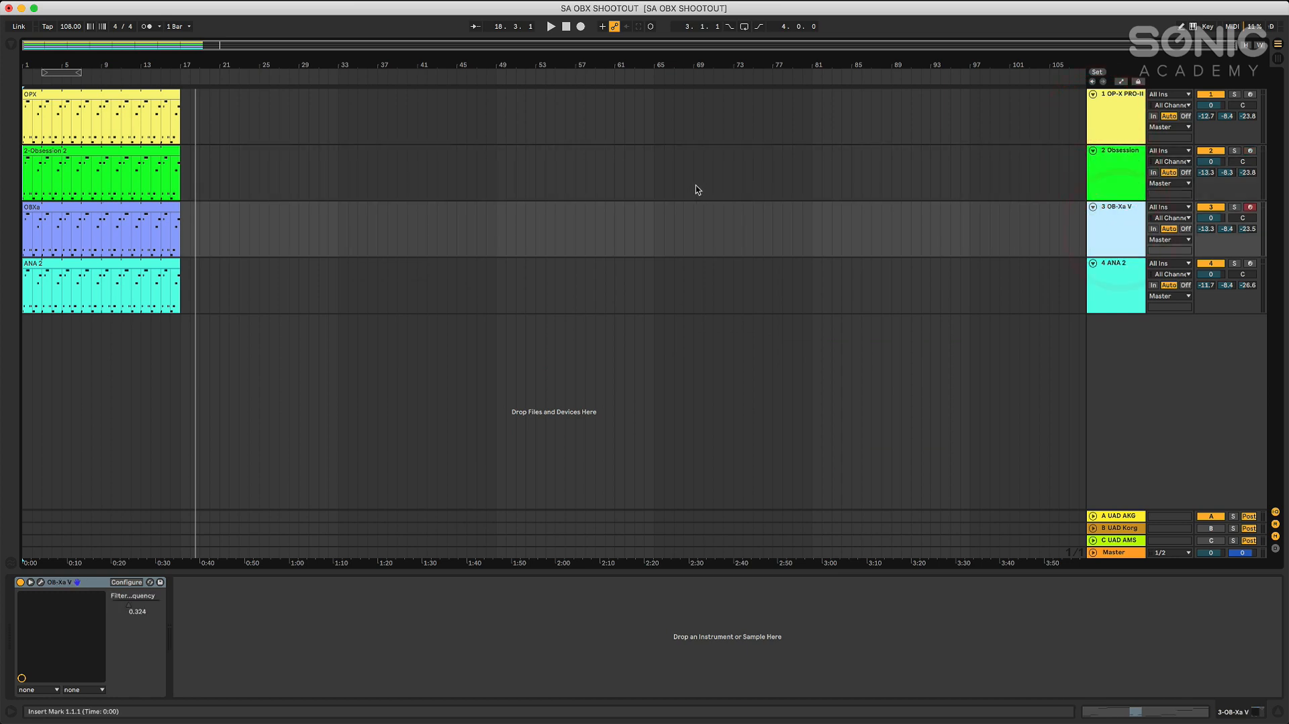